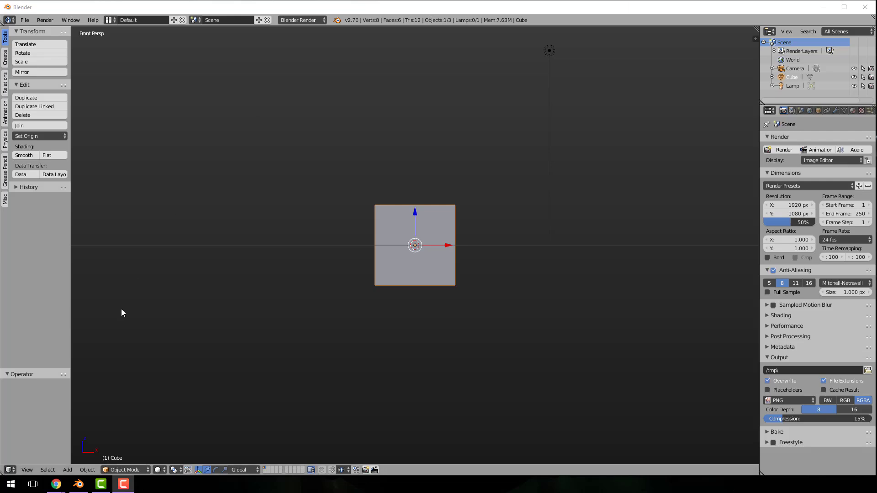
Switch to Chrome and examine the pixel-art spaceship renders in the sprite tutorial and the ship in the Zaxxon screenshot
mouse_move(56, 484)
left_click(42, 463)
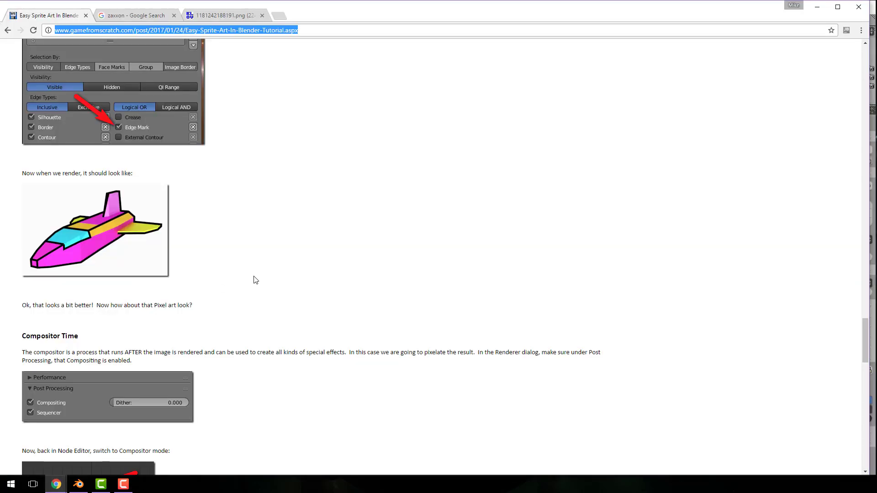
scroll(273, 274, "up", 15)
scroll(274, 275, "down", 15)
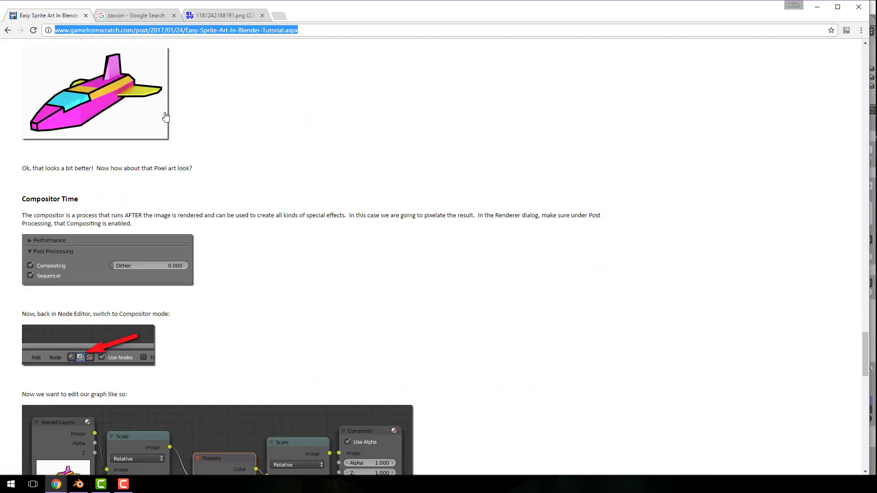
scroll(165, 113, "down", 12)
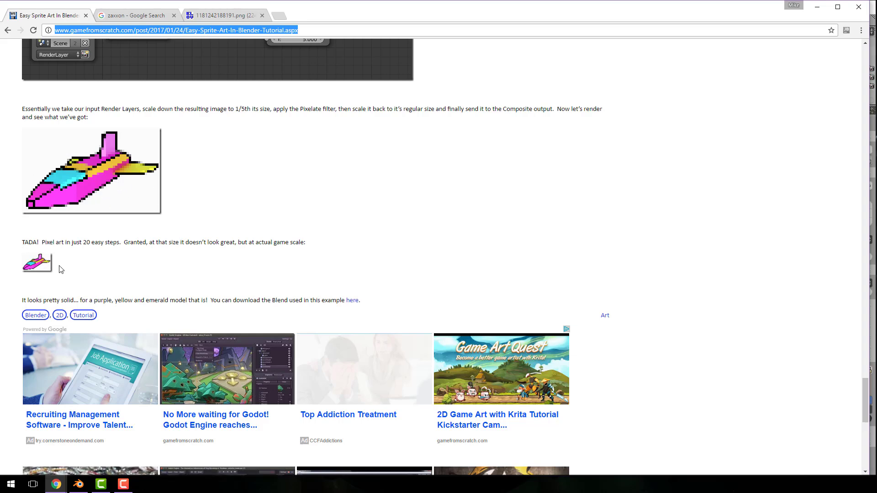
left_click(143, 17)
left_click(224, 15)
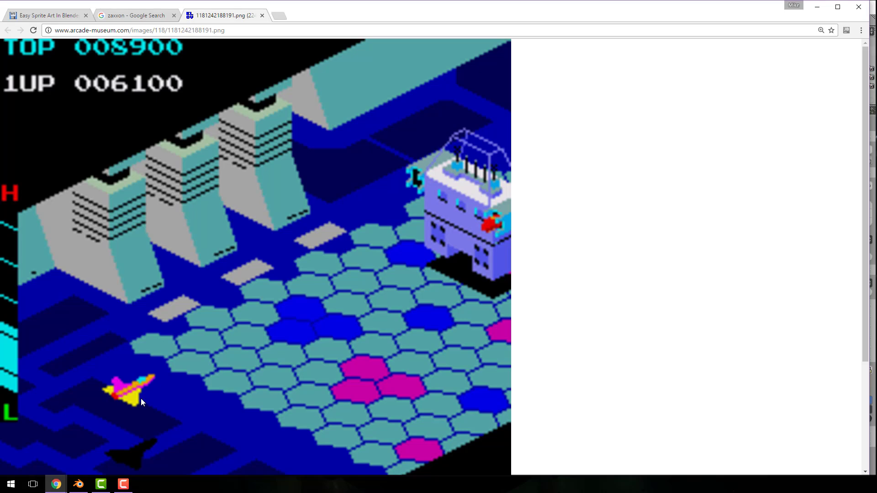
Switch to Blender and add one centred vertical loop cut to the cube's mesh
key("alt+Tab")
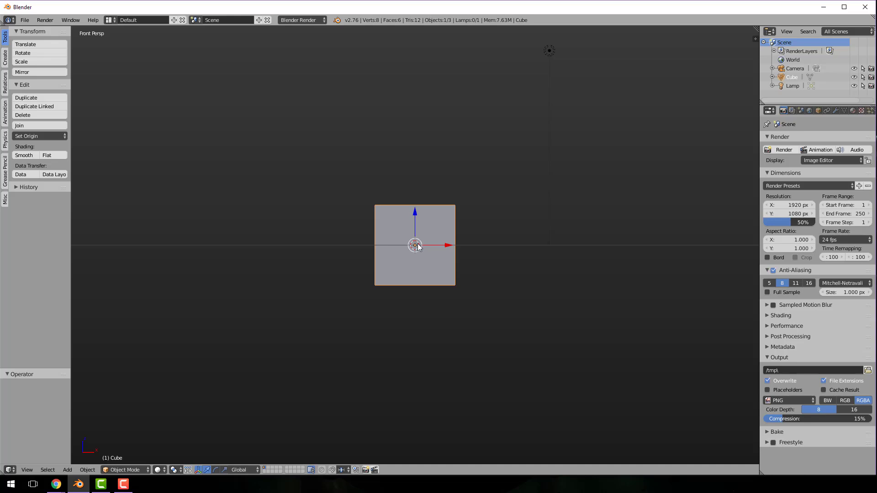
key("Tab")
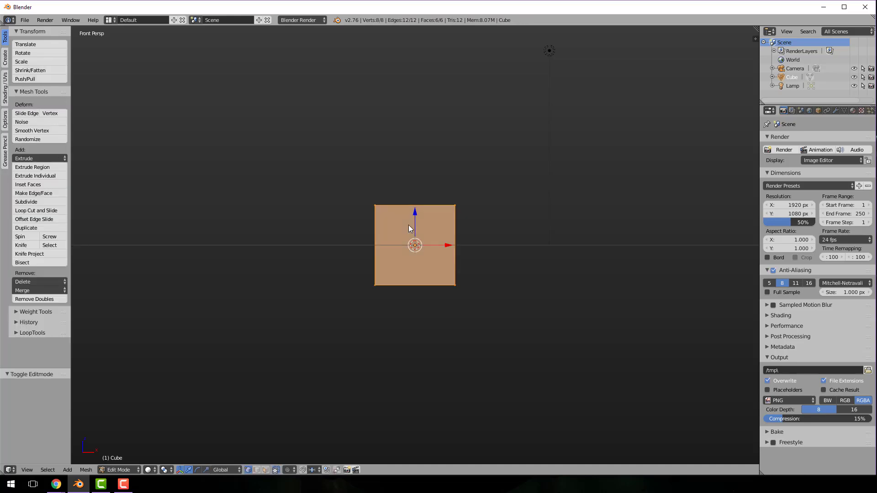
key("ctrl+r")
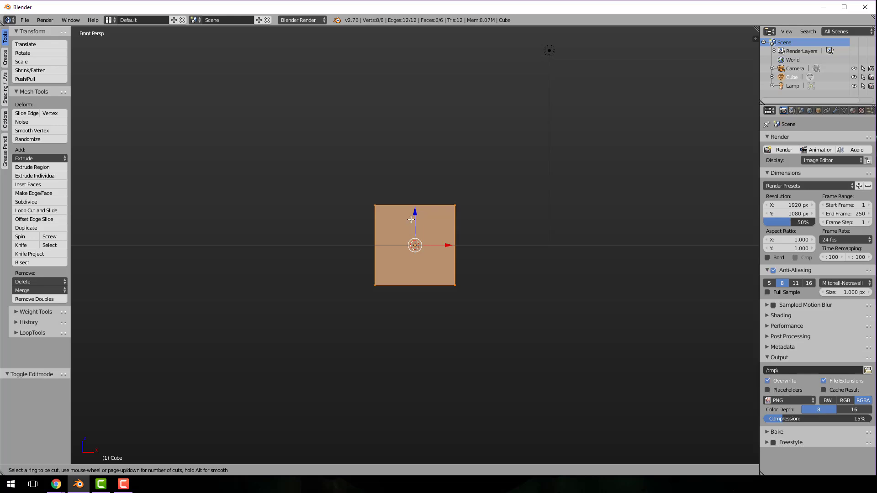
left_click(415, 216)
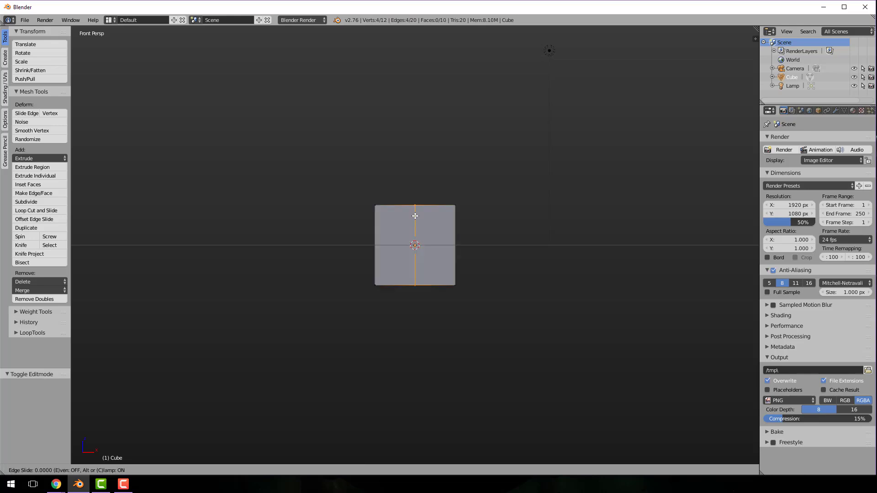
left_click(415, 216)
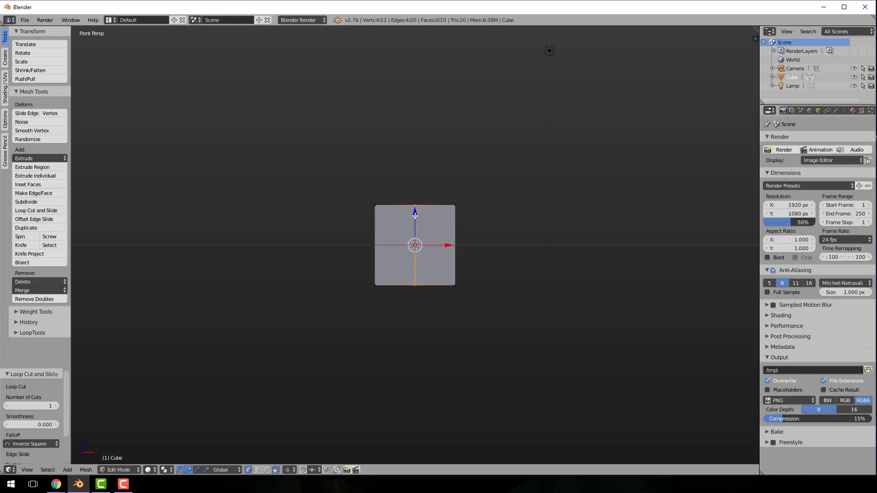
Delete all vertices on the cube's negative X side, front and rear, and return to Object Mode
key("a")
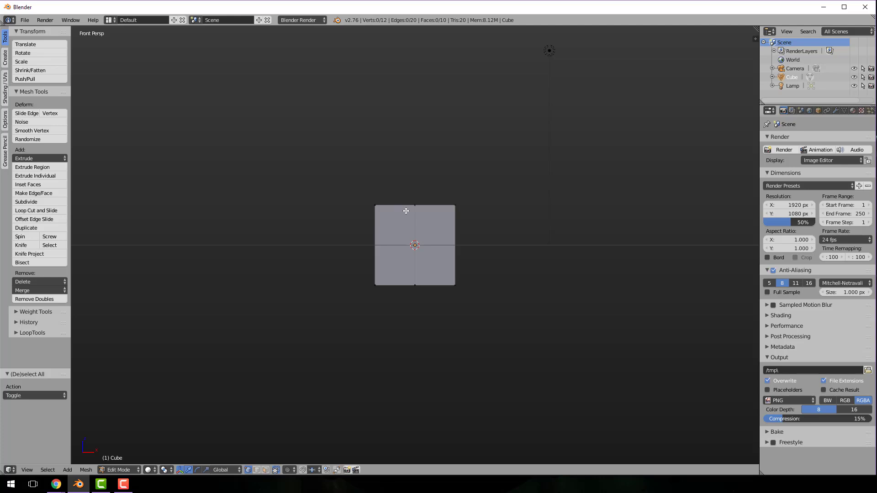
key("b")
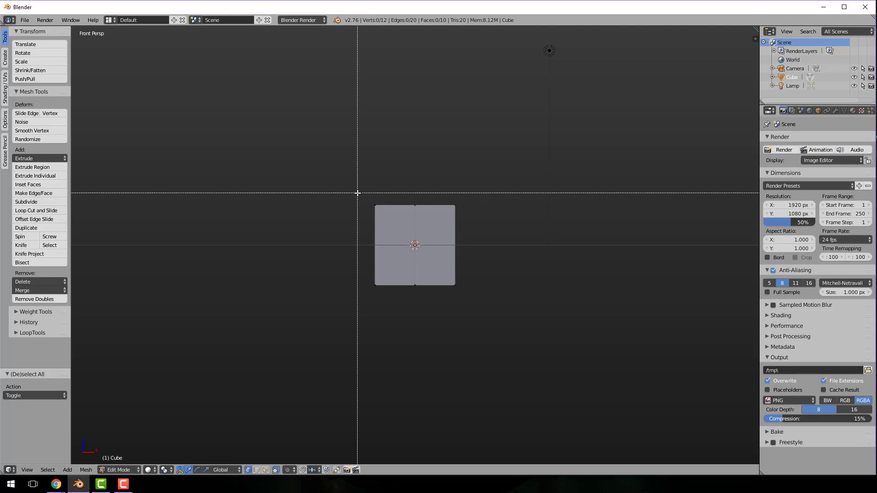
left_click_drag(356, 192, 385, 300)
key("x")
left_click(385, 300)
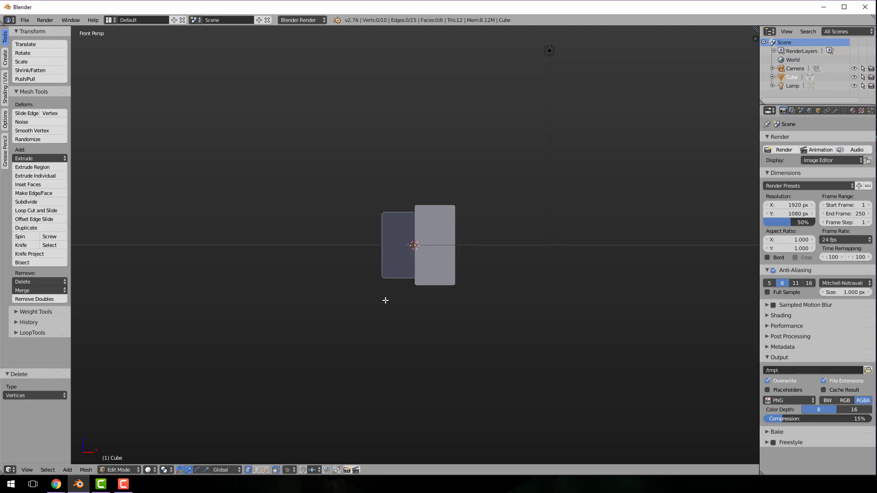
key("b")
left_click_drag(360, 191, 396, 292)
key("x")
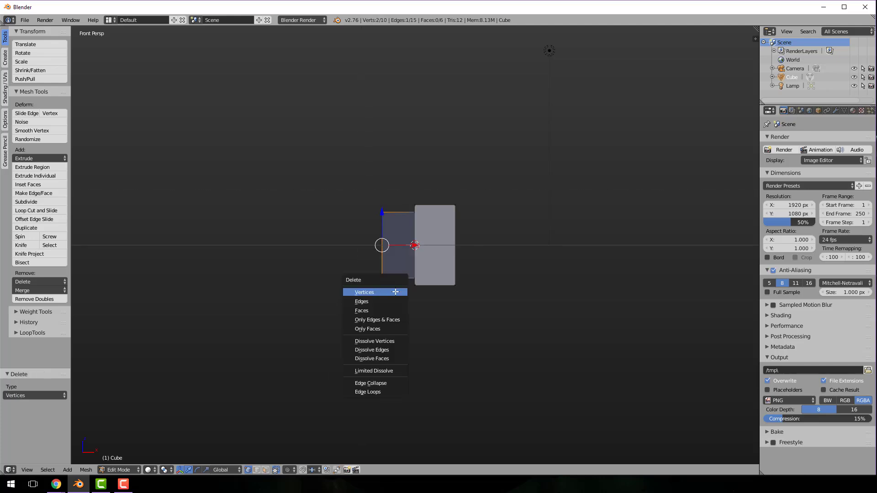
left_click(395, 292)
key("Tab")
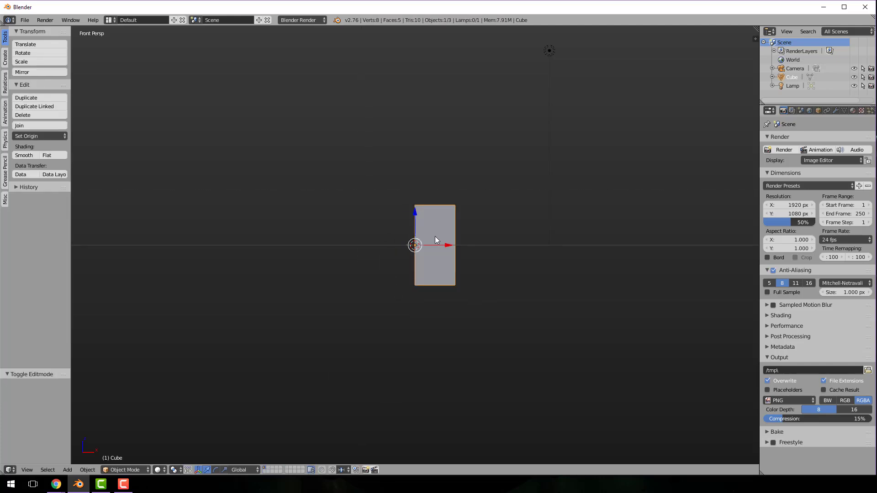
Add a Mirror modifier to the remaining half of the cube
left_click(837, 111)
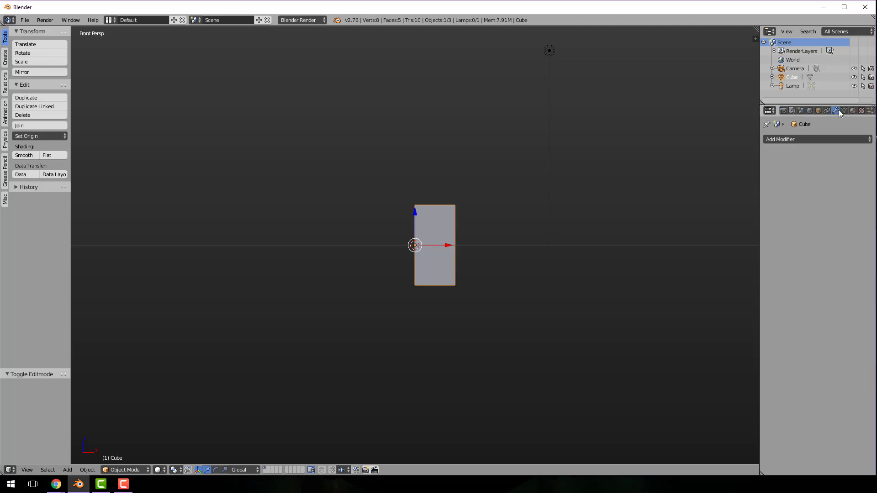
left_click(832, 142)
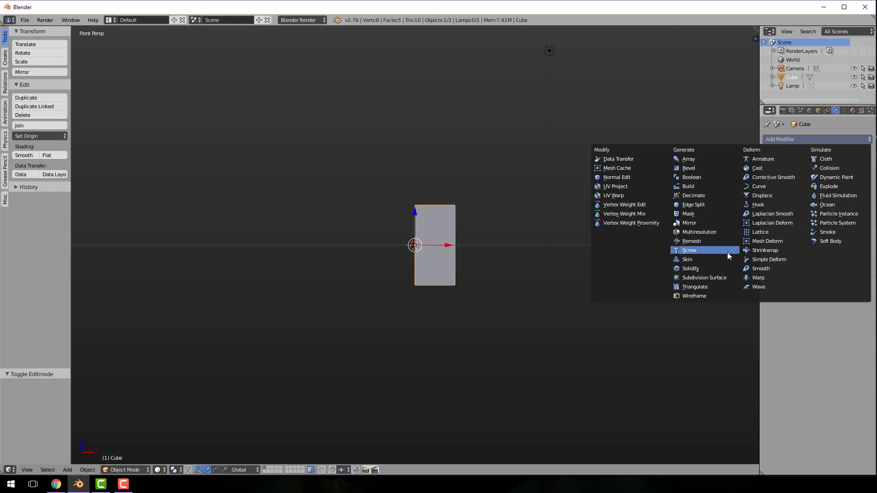
left_click(709, 225)
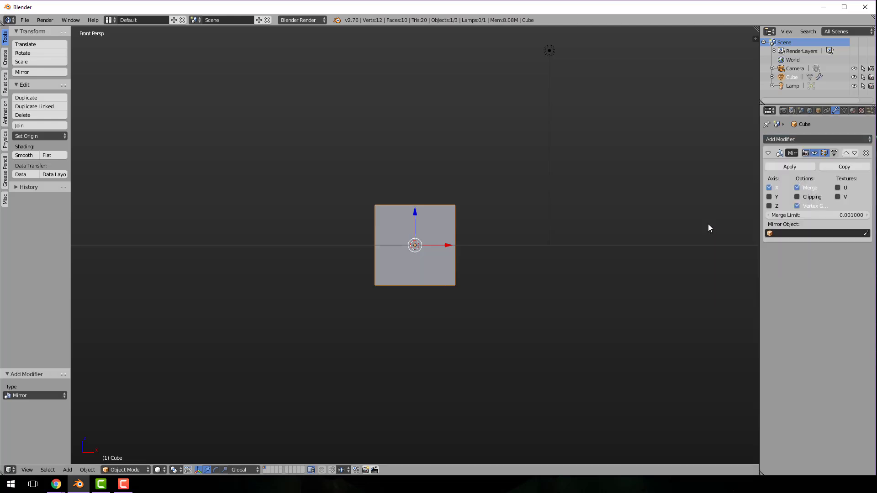
Flatten the mirrored cube by scaling it to about 0.732 along the Z axis
middle_click_drag(479, 288, 291, 299)
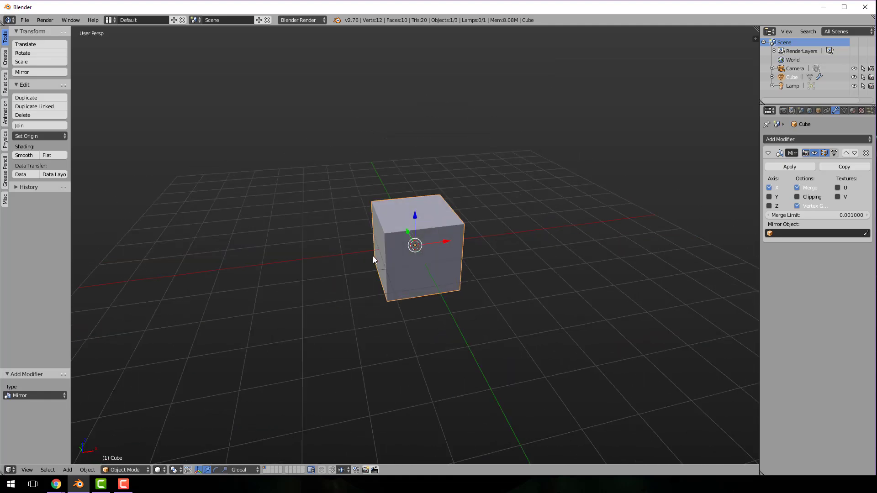
mouse_move(440, 258)
middle_mouse_down()
mouse_move(447, 265)
mouse_move(430, 268)
middle_mouse_up()
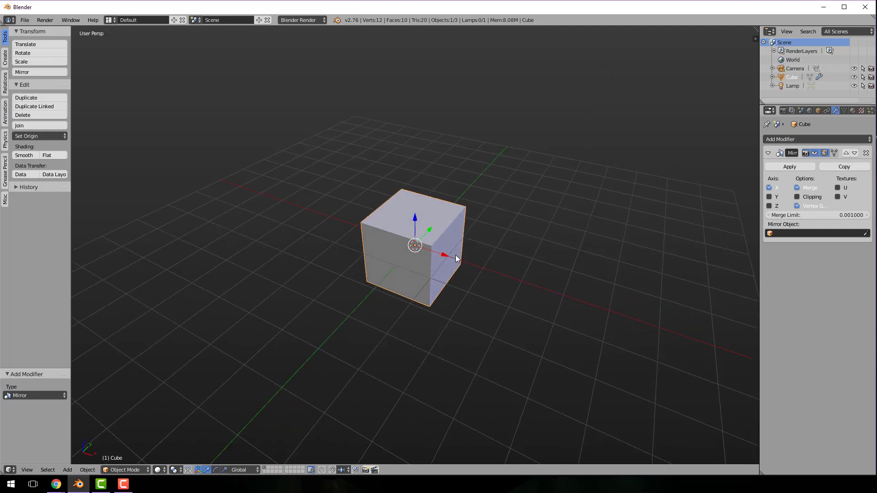
key("s")
key("z")
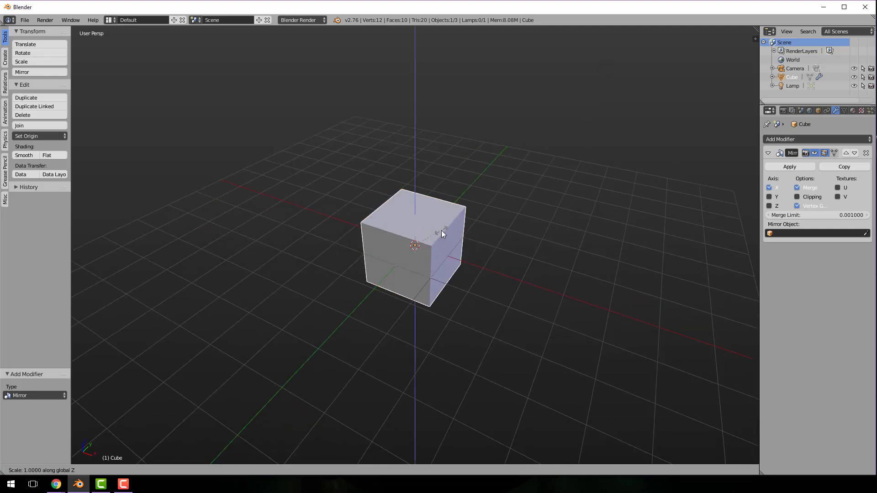
left_click(437, 249)
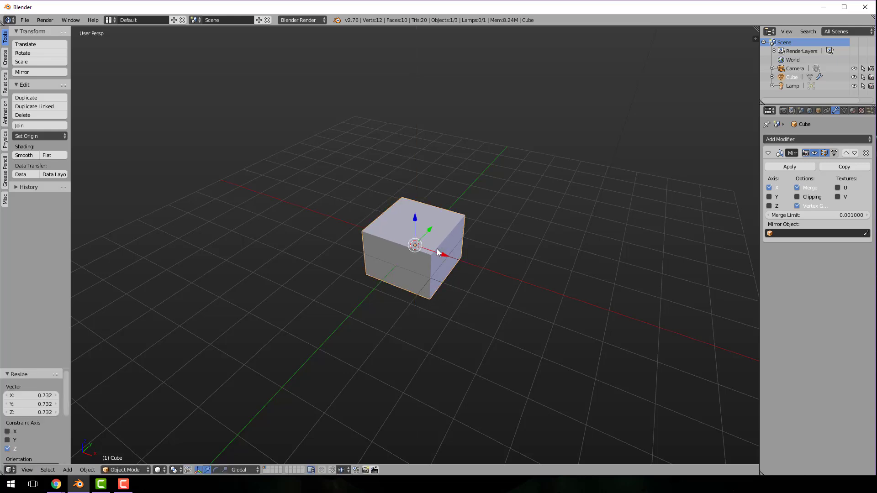
Scale the cube to about 0.7 along X and move it about 2.033 units along Y
key("s")
key("x")
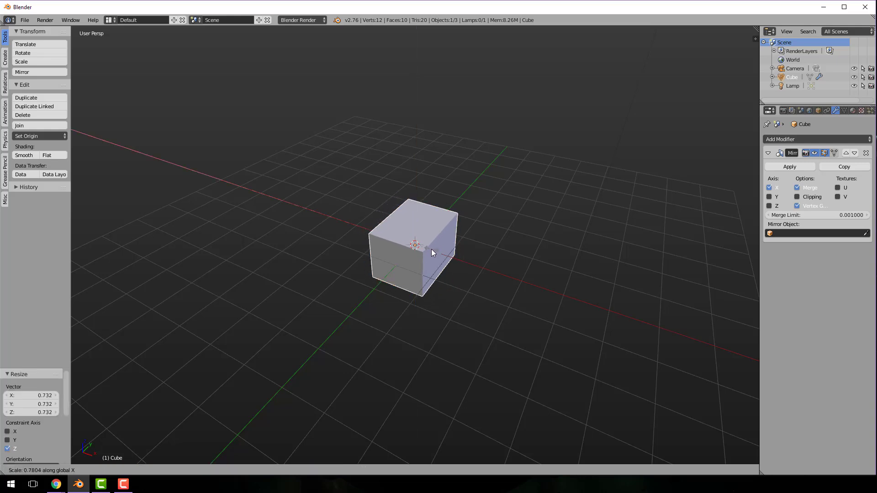
left_click(430, 249)
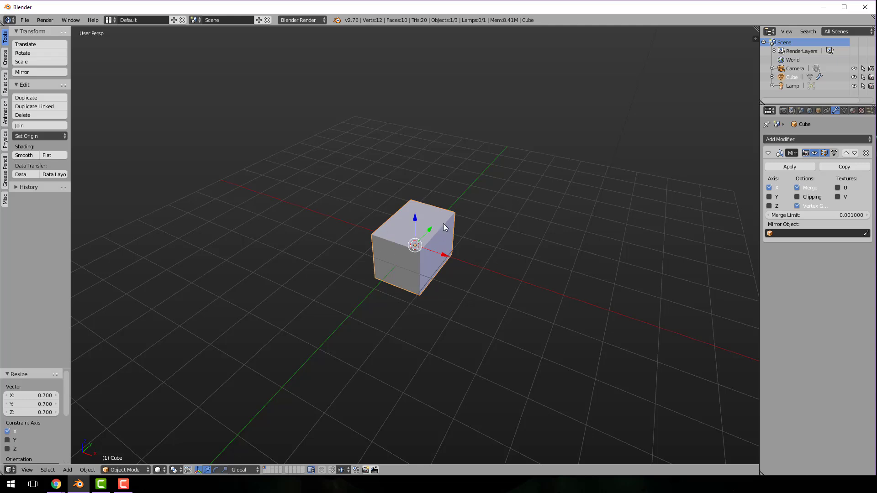
key("g")
left_click(464, 199)
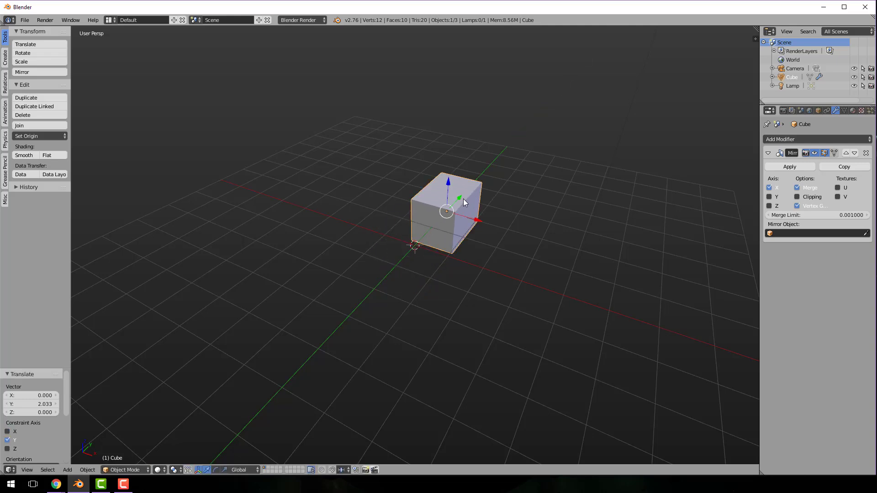
In Edit Mode with face selection, extrude the negative Y end face outward by about 1.54 units
key("Tab")
key("ctrl+Tab")
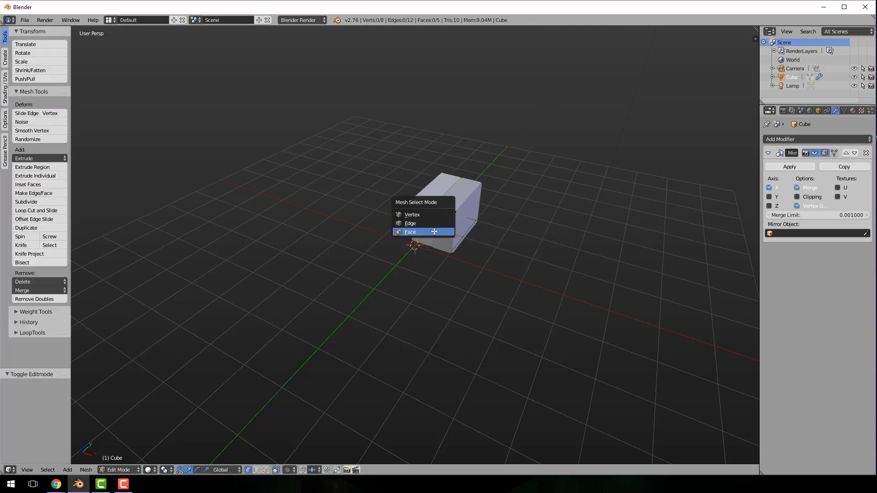
left_click(444, 234)
right_click(444, 232)
key("e")
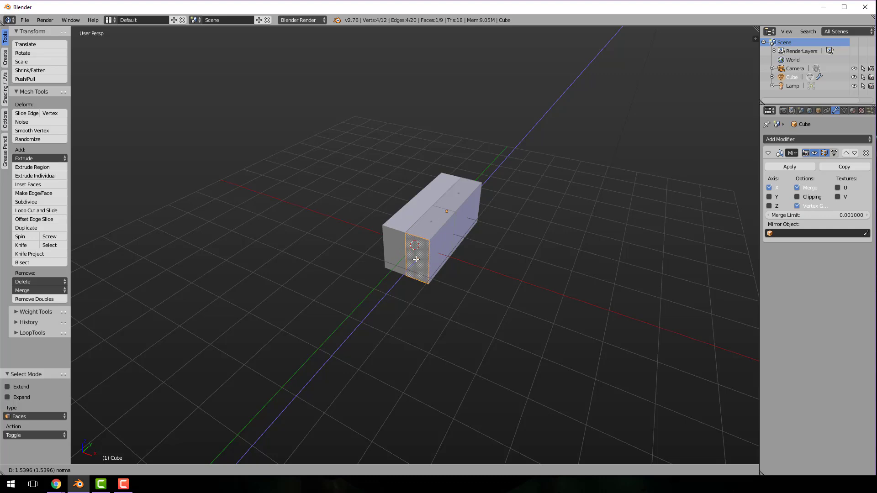
left_click(417, 259)
Extrude the front face another 1.189 units or so along negative Y and scale it to about 0.682 in Z
middle_click_drag(538, 287, 462, 280)
key("e")
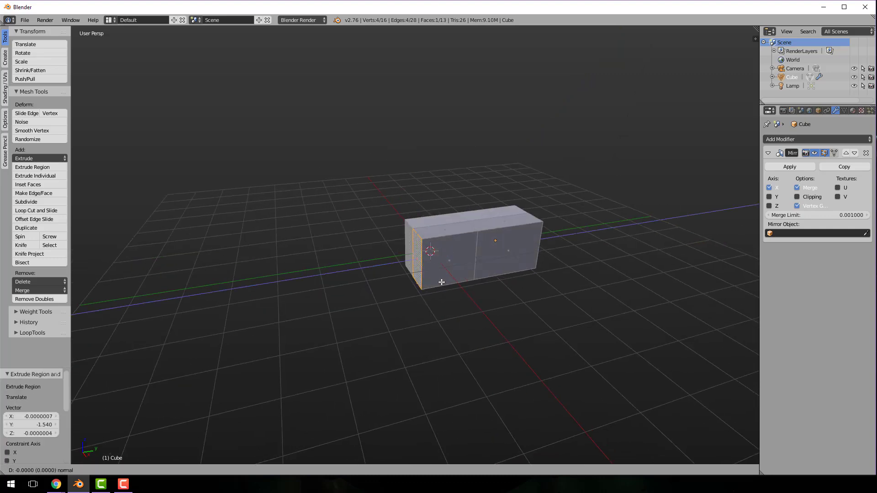
left_click(397, 294)
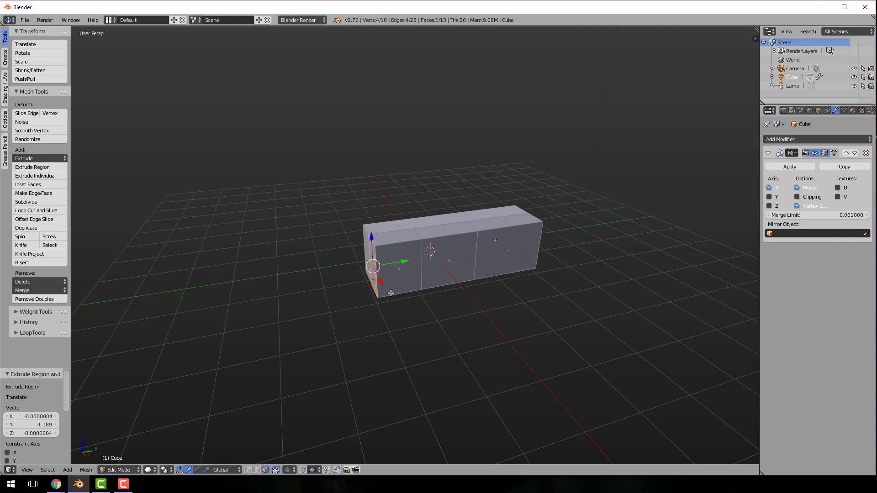
key("s")
key("z")
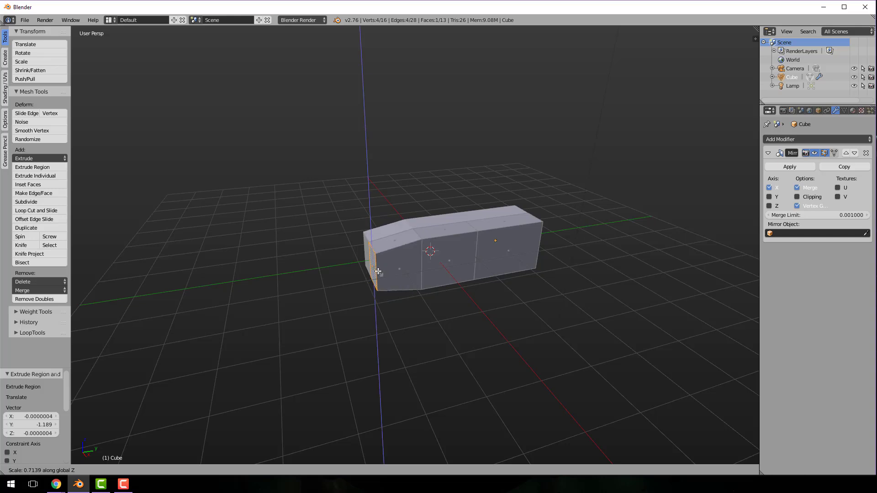
left_click(377, 272)
Extrude the tapered front face about 0.98 units along negative Y and scale it to about 0.499 in Z
key("e")
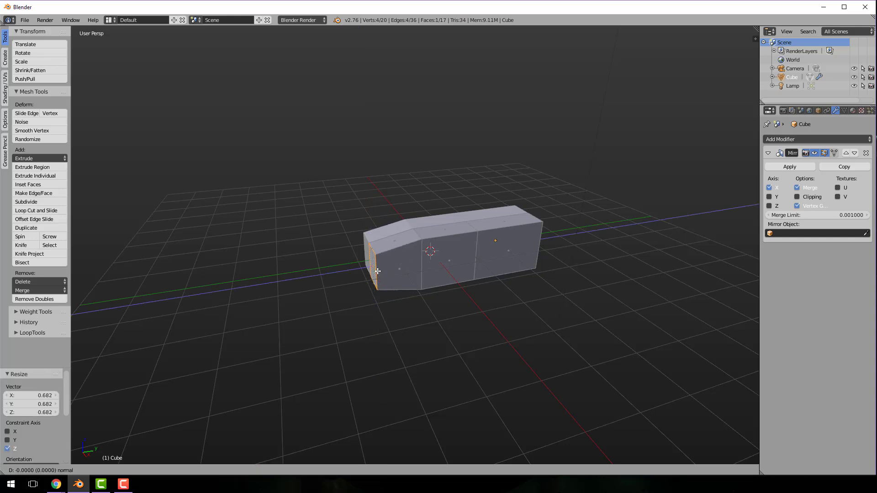
left_click(339, 281)
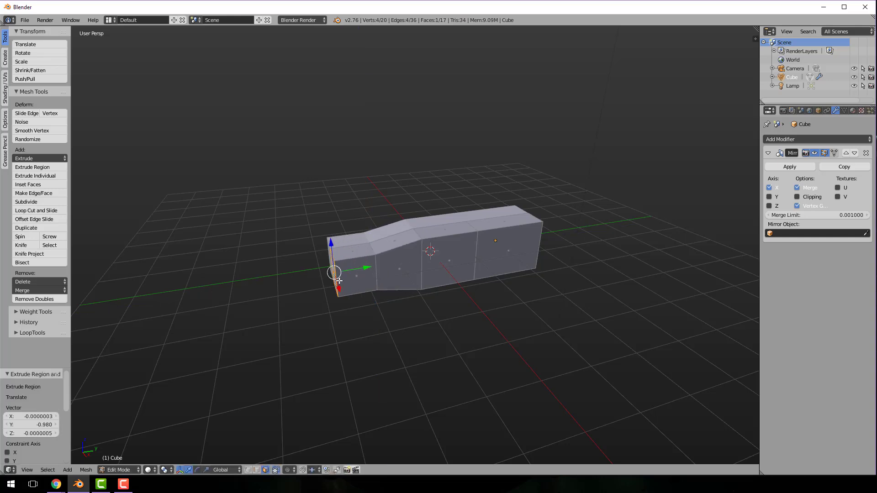
key("s")
key("z")
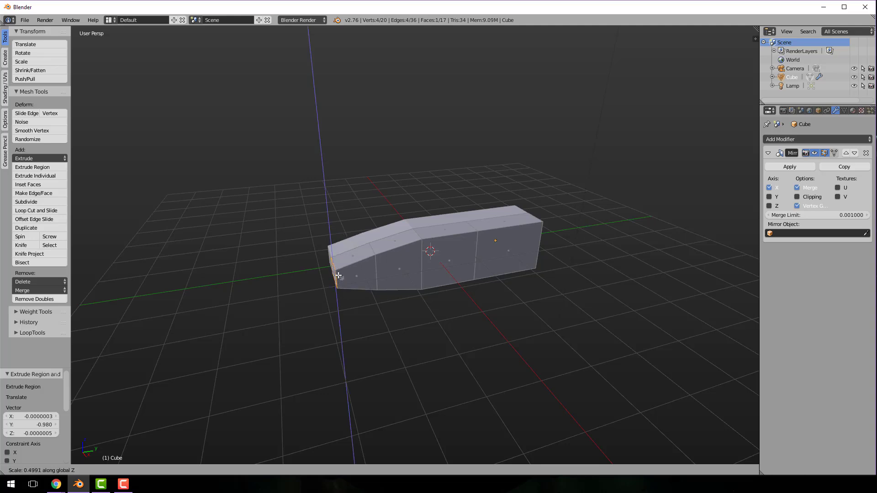
left_click(339, 276)
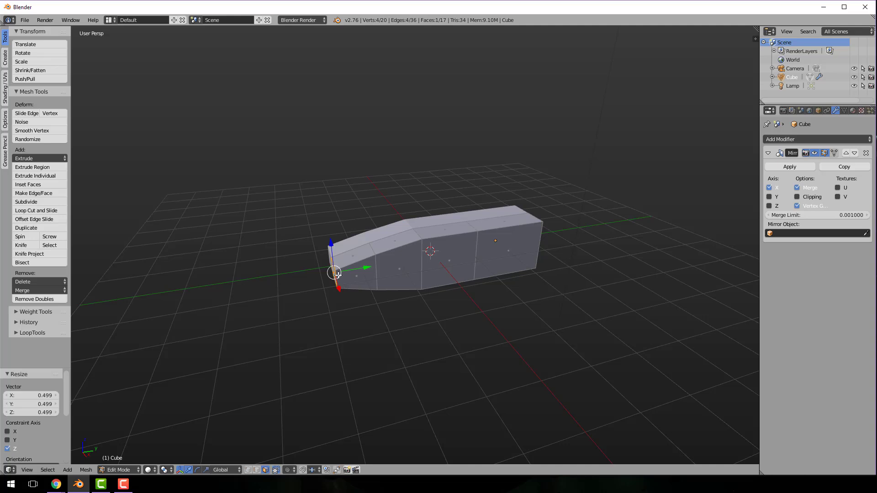
Extrude the nose tip about 0.525 units along negative Y and scale its end face to about 0.455 in Z
key("e")
left_click(318, 284)
key("s")
key("z")
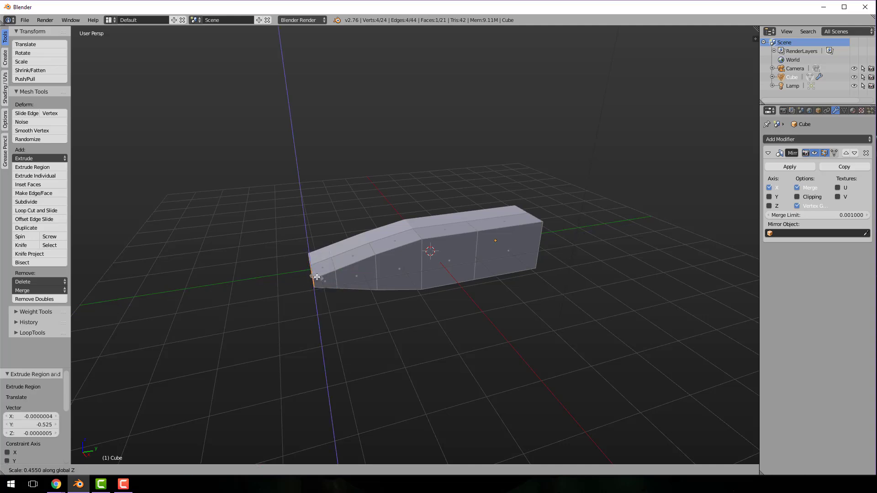
left_click(317, 278)
middle_click_drag(317, 277, 483, 320)
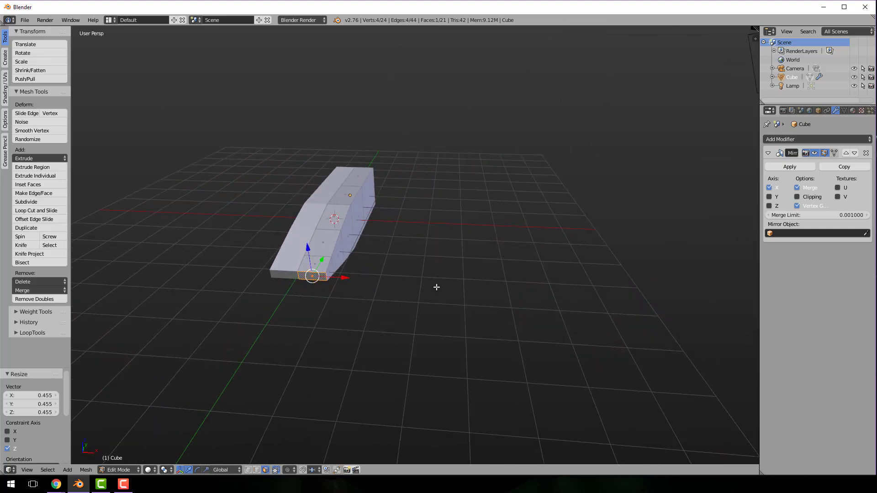
With edge selection, move the nose tip's vertical side edge about 0.268 units inward along negative X
key("ctrl+Tab")
left_click(425, 278)
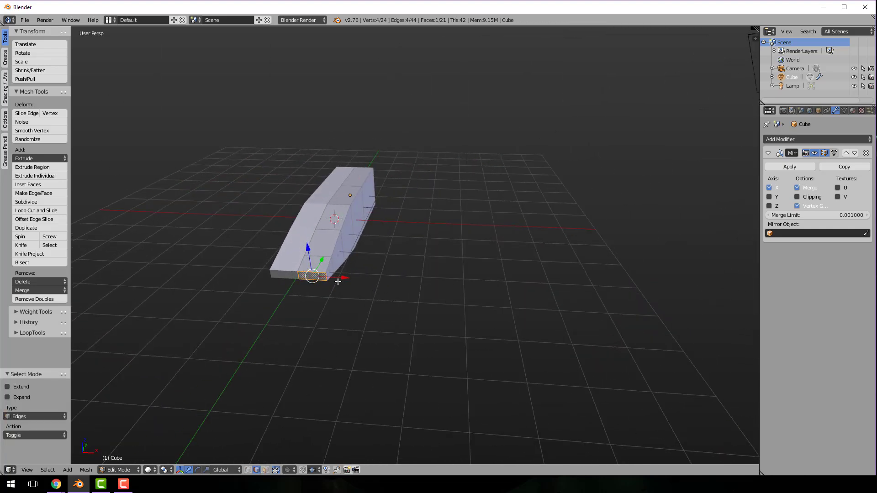
scroll(338, 282, "up", 3)
right_click(277, 291)
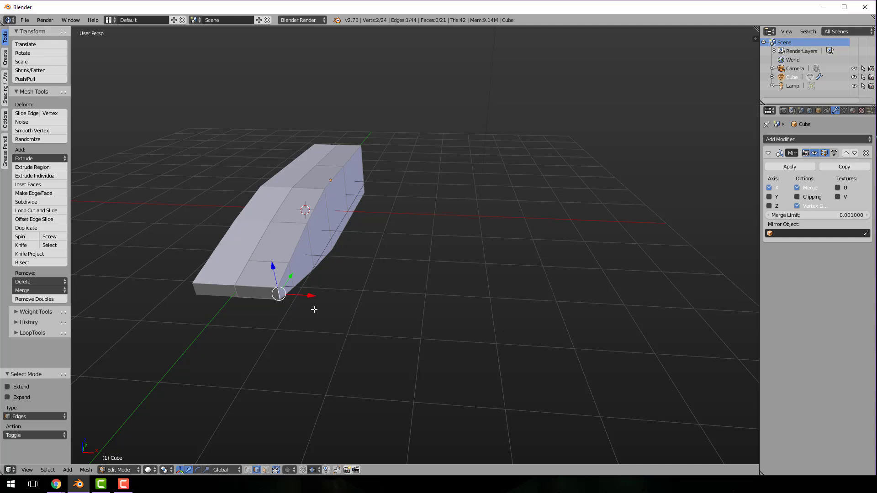
key("g")
key("x")
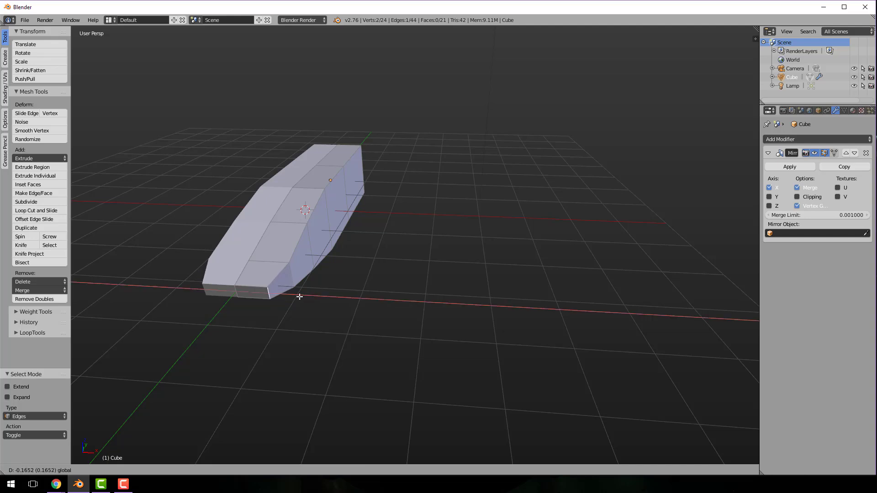
left_click(293, 296)
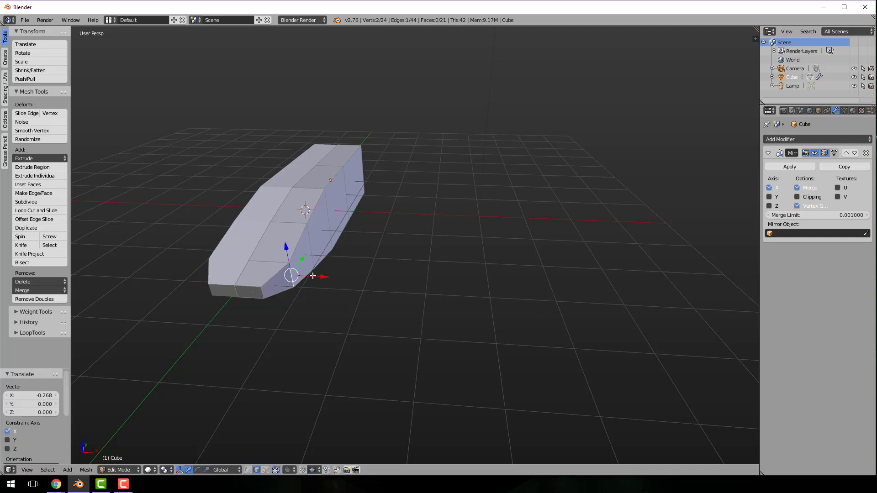
Move the second side edge behind the tip about 0.156 units along negative X and the third about 0.077 units
key("g")
key("x")
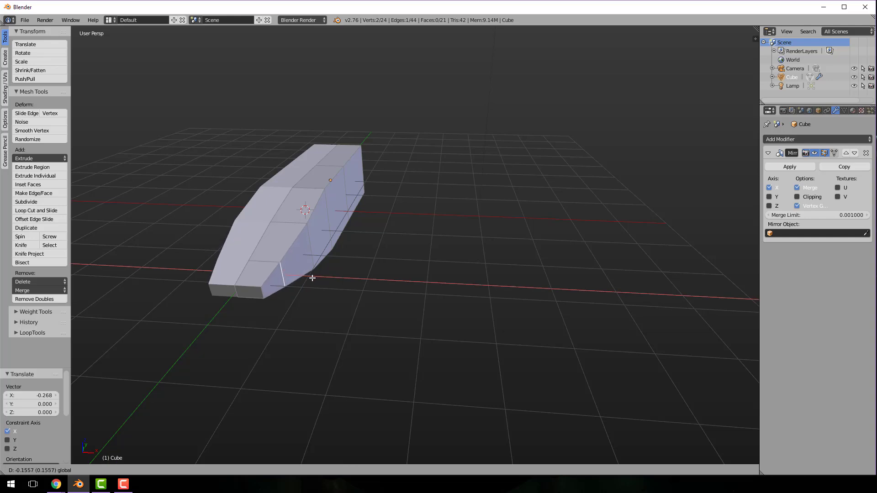
left_click(313, 275)
right_click(309, 252)
key("g")
key("x")
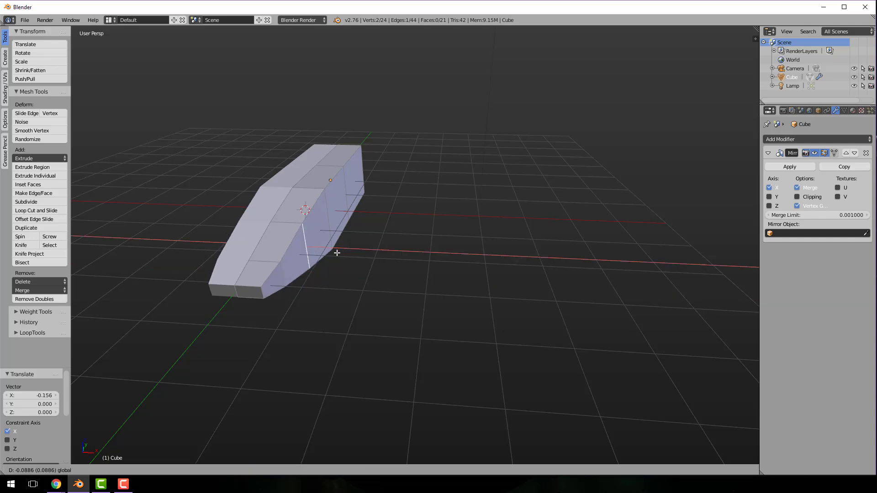
left_click(338, 254)
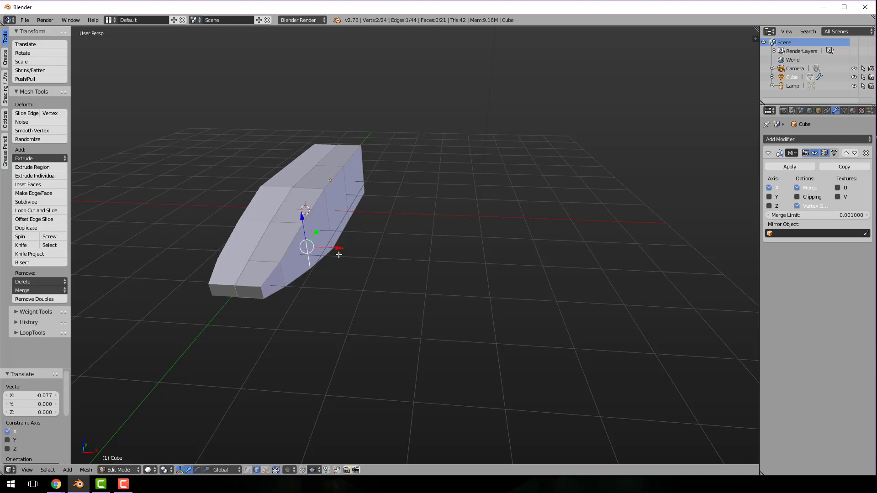
Check the taper in top orthographic view and move the nose tip's side edge another 0.105 units or so along negative X
middle_click_drag(339, 255, 361, 291)
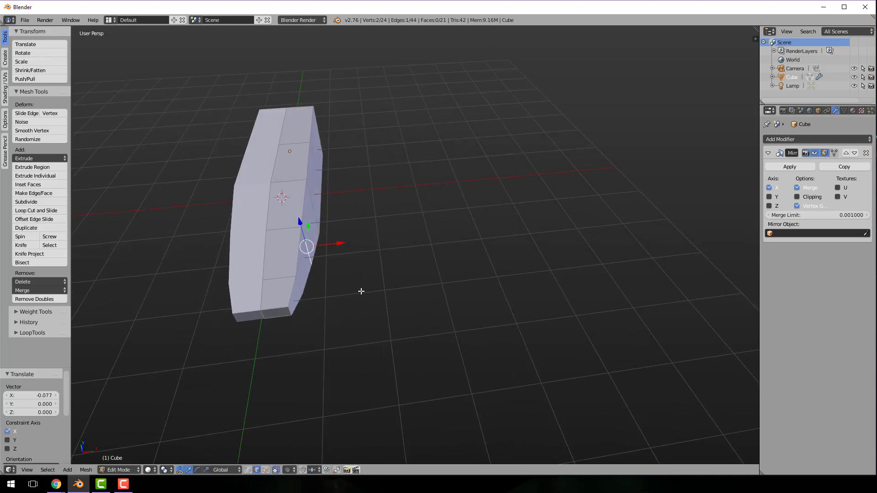
key("KP_7")
key("KP_5")
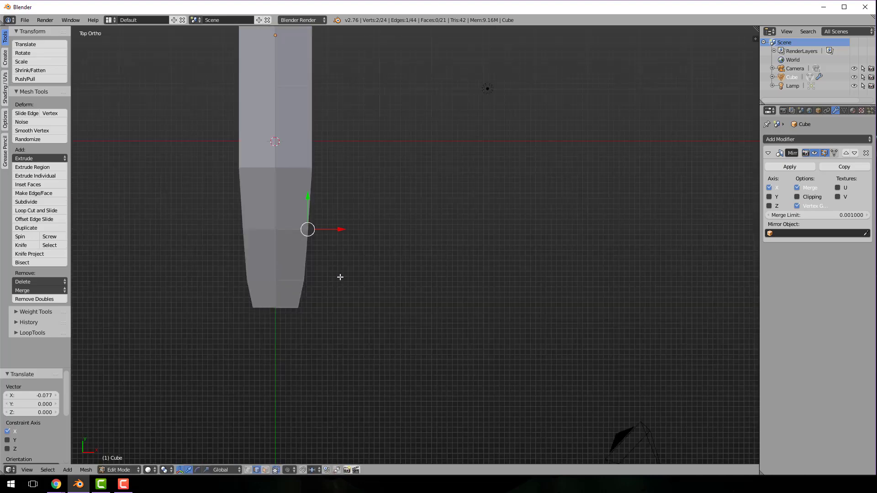
middle_click_drag(312, 319, 288, 287)
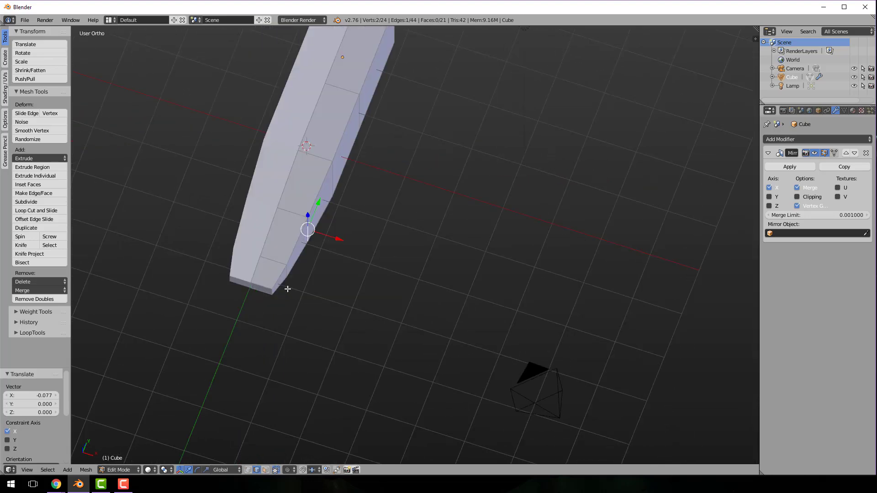
right_click(273, 290)
key("KP_7")
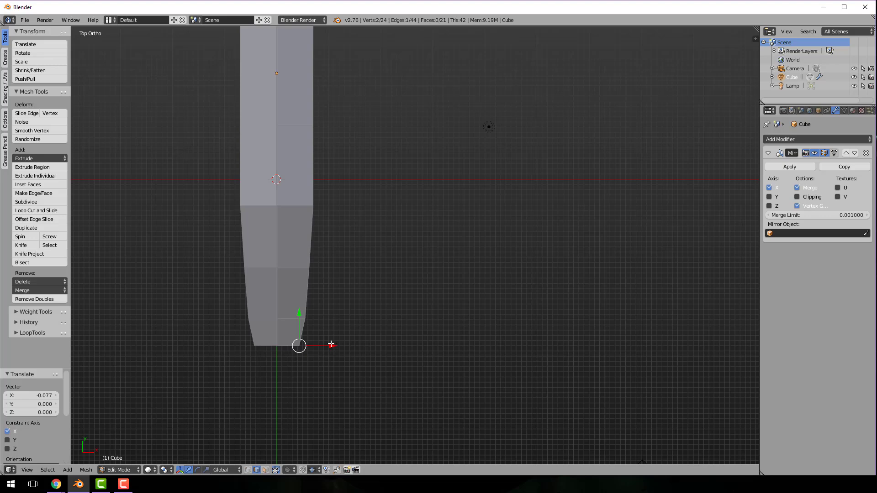
left_click_drag(331, 344, 326, 344)
Move the second side edge behind the nose tip another 0.132 units or so along negative X
middle_click_drag(365, 324, 329, 294)
right_click(317, 329)
key("KP_7")
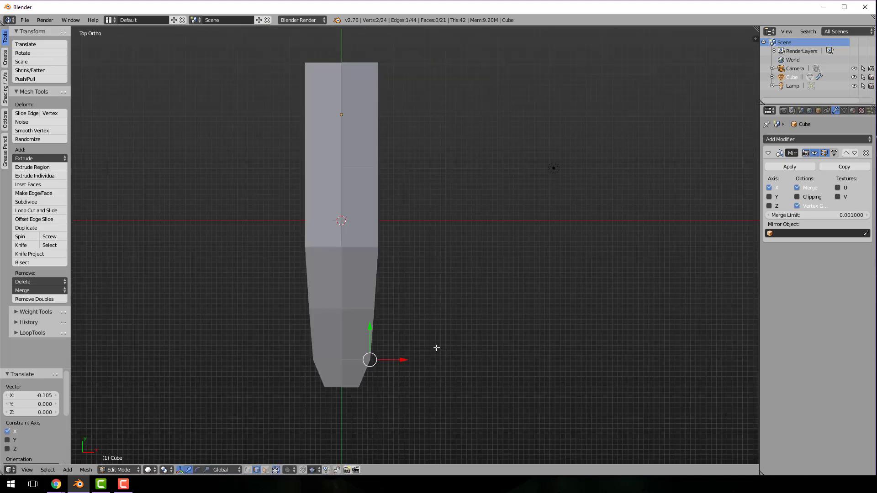
key("g")
key("x")
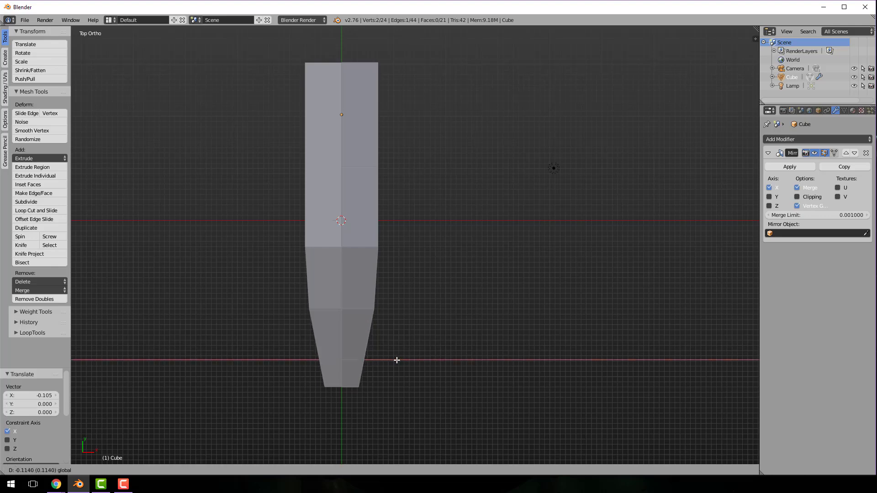
left_click(396, 358)
Move the third side edge behind the nose tip another 0.105 units or so along negative X
middle_click_drag(395, 358, 369, 294)
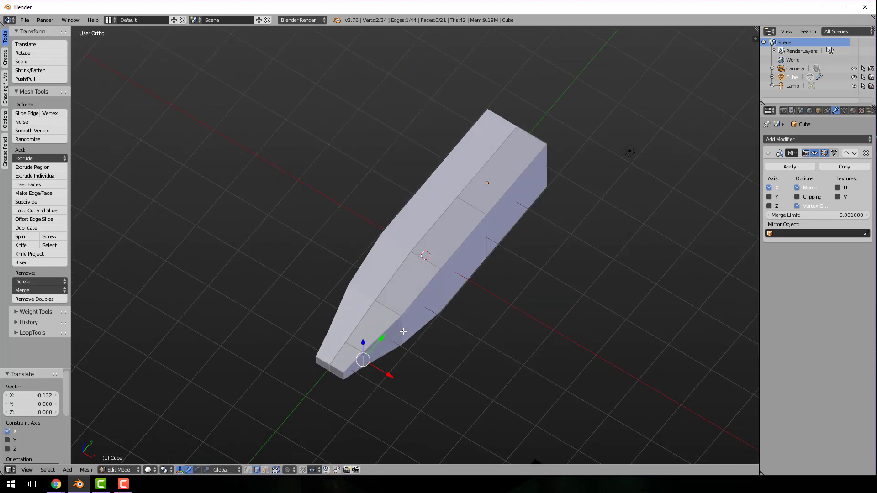
right_click(443, 350)
key("KP_7")
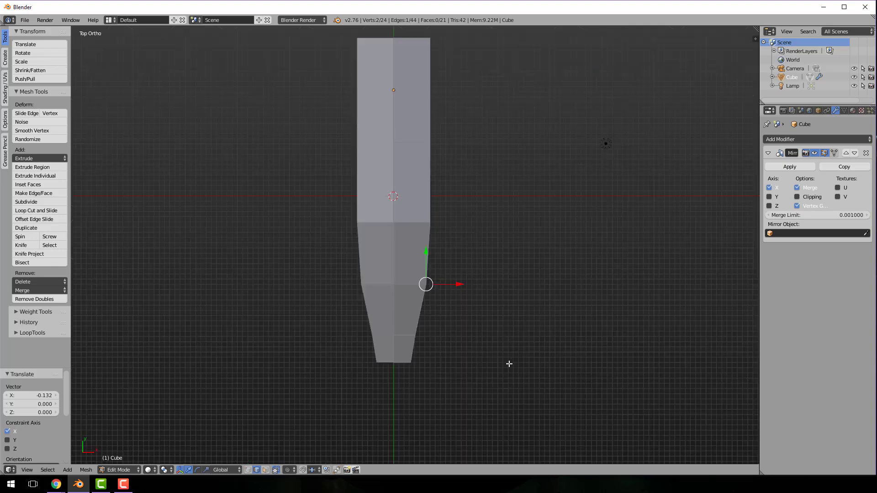
left_click_drag(458, 287, 453, 288)
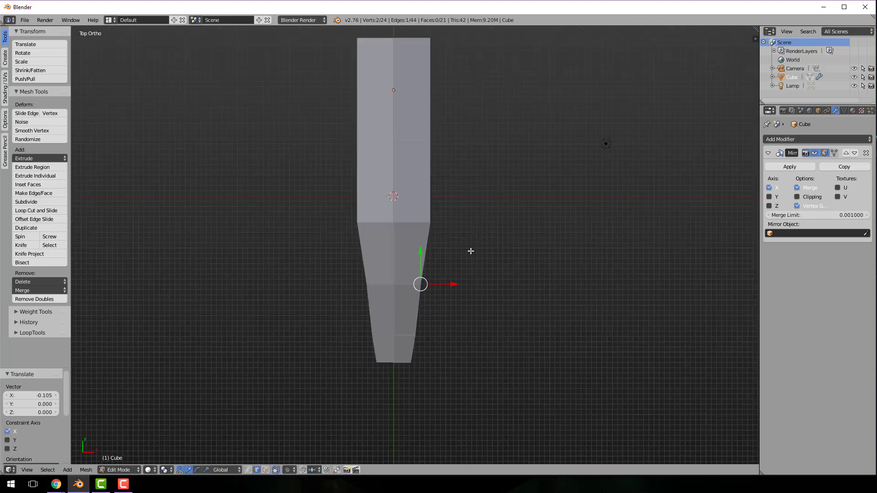
Move the side edge where the main body meets the nose about 0.114 units along negative X
mouse_move(472, 251)
middle_mouse_down()
mouse_move(462, 240)
mouse_move(467, 256)
middle_mouse_up()
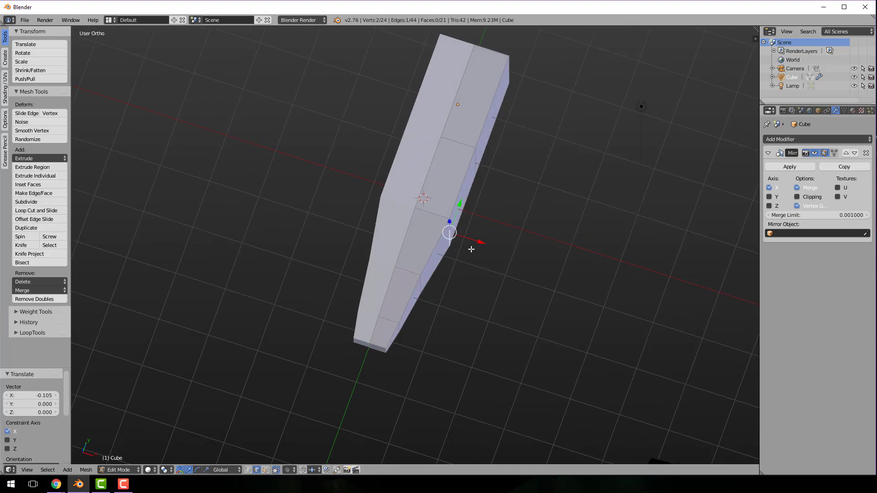
key("KP_7")
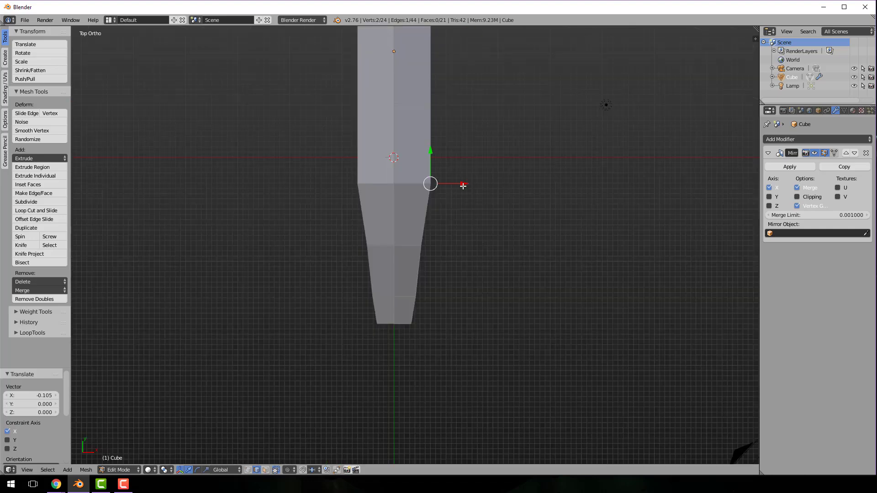
left_click_drag(463, 186, 456, 184)
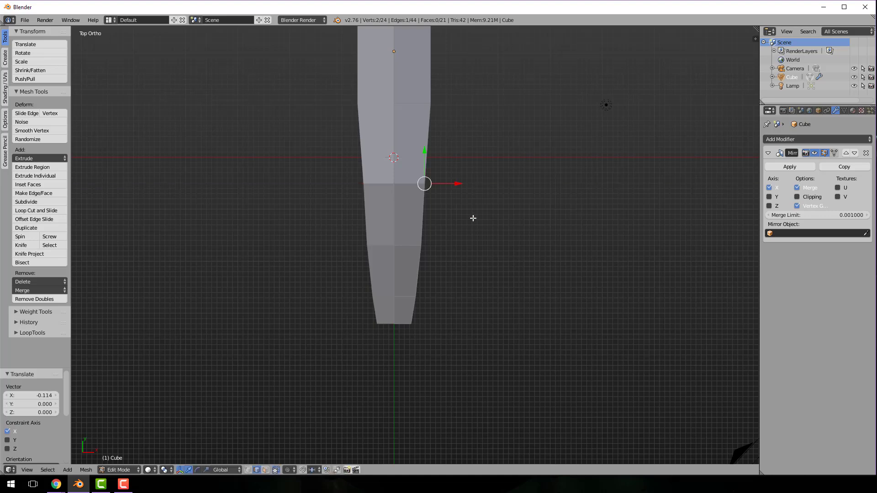
With face selection, raise the two rear underside faces of the body about 0.175 units along Z
middle_click_drag(473, 218, 422, 167)
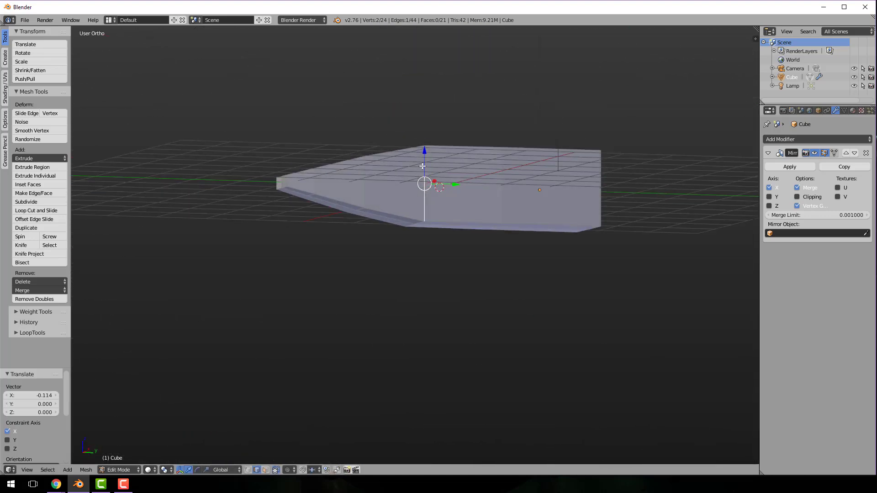
key("ctrl+Tab")
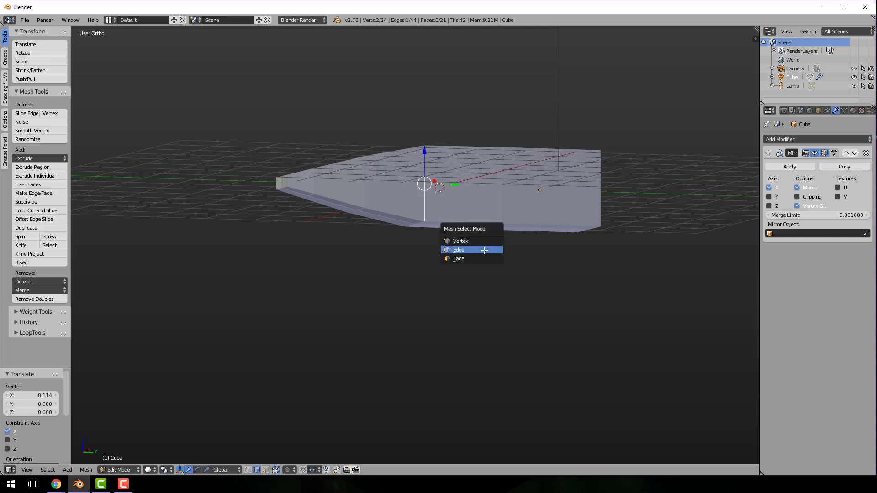
left_click(474, 258)
middle_click_drag(472, 246, 472, 234)
right_click(465, 227)
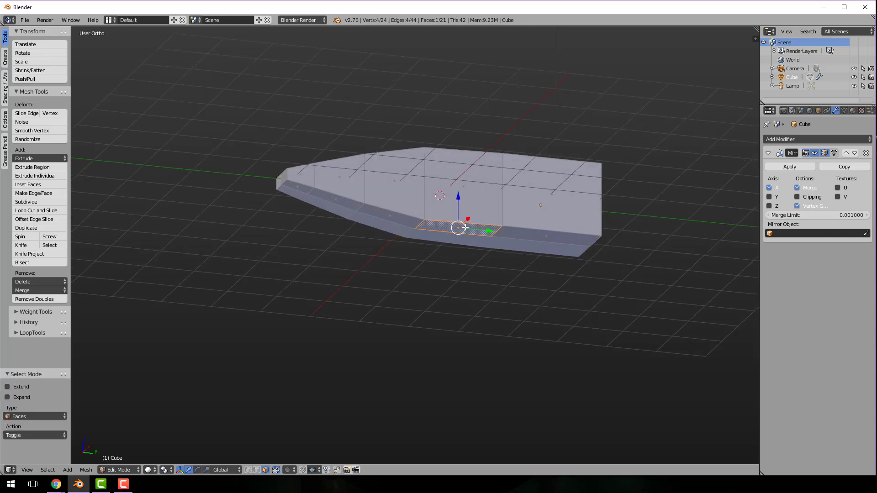
right_click(535, 236, "shift")
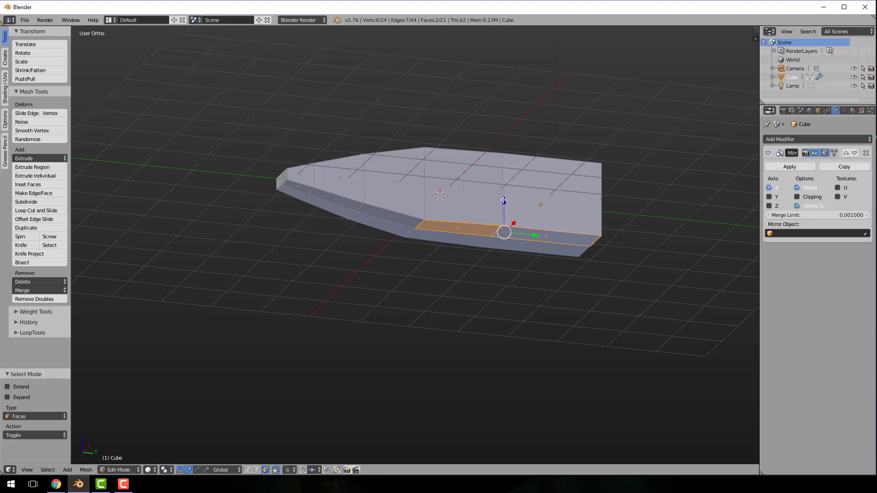
left_click_drag(504, 200, 504, 192)
Lower the two rear top faces of the body about 0.125 units along Z
middle_click_drag(505, 209, 508, 244)
right_click(459, 162)
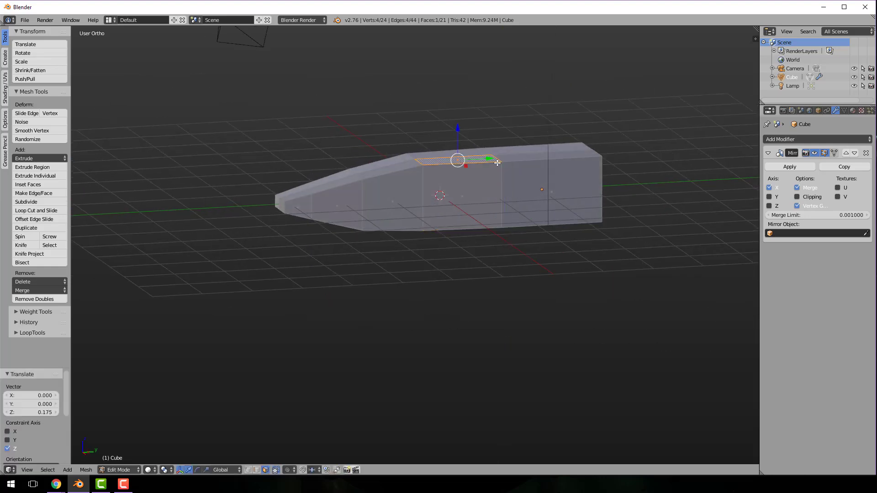
right_click(511, 160, "shift")
left_click_drag(505, 128, 509, 139)
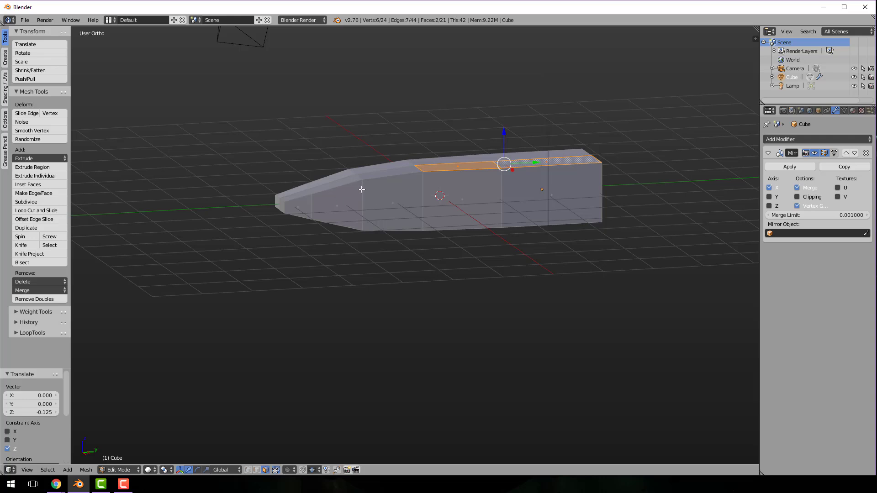
Add one crosswise loop cut in each of the two nose segments ahead of the body, slid close to each segment's rear edge
key("ctrl+r")
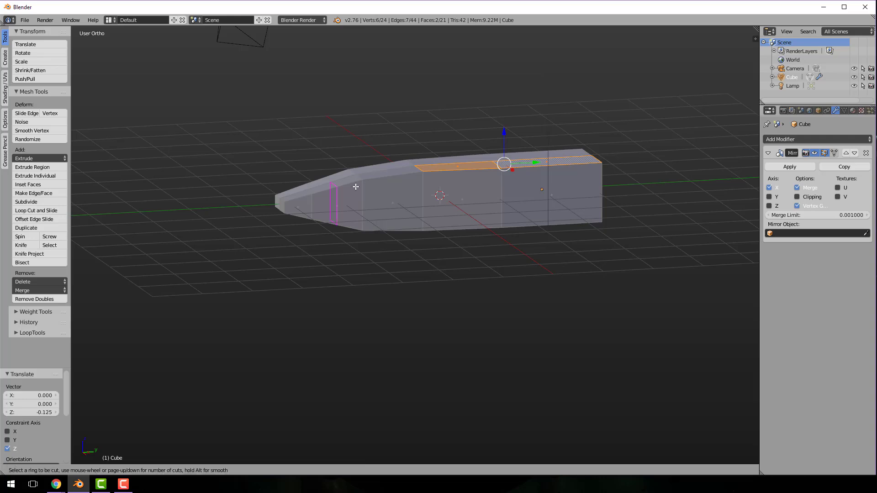
left_click(355, 187)
left_click(373, 186)
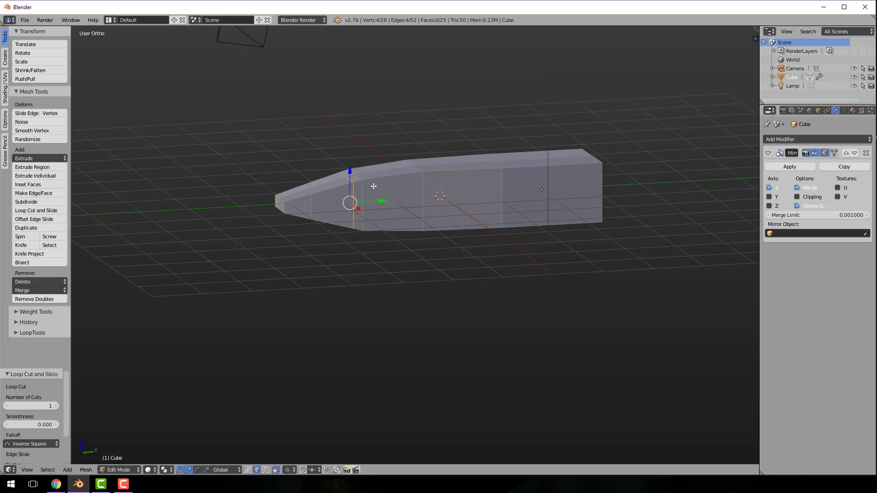
key("ctrl+r")
left_click(413, 182)
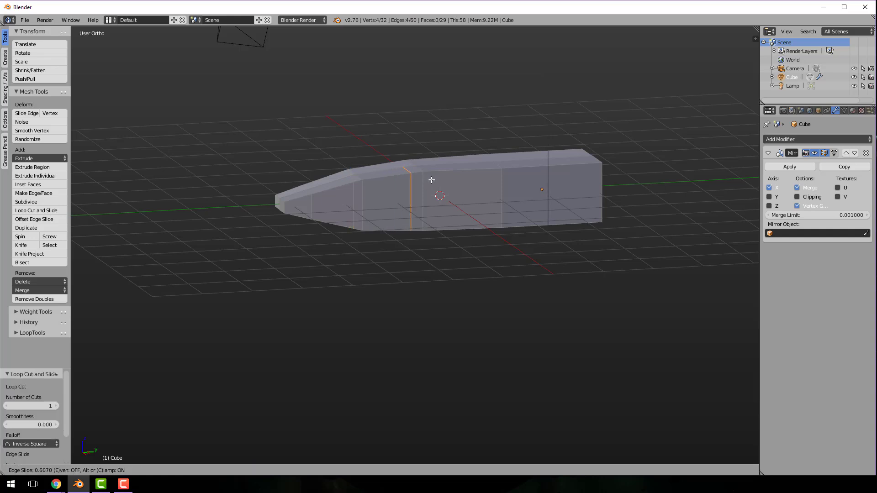
left_click(431, 180)
Add two lengthwise loop cuts along the hull's sides and scale them to about 0.44 in Z
key("ctrl+r")
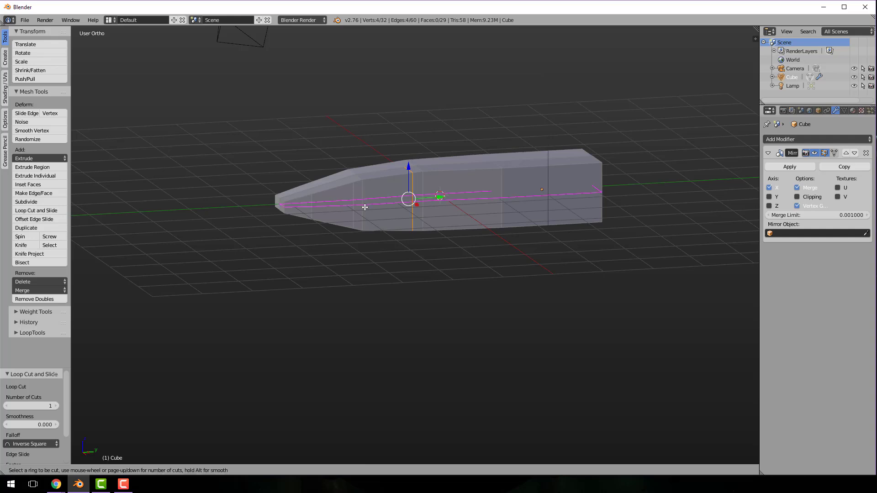
scroll(365, 207, "up", 1)
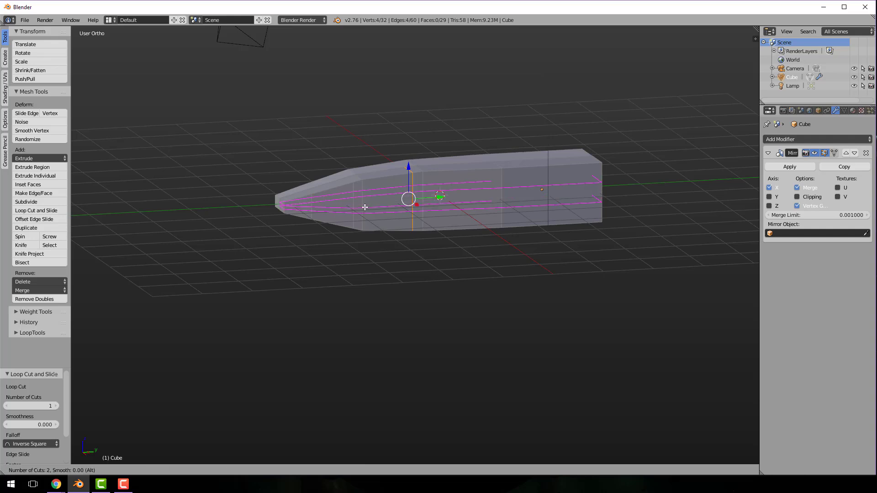
left_click(365, 207)
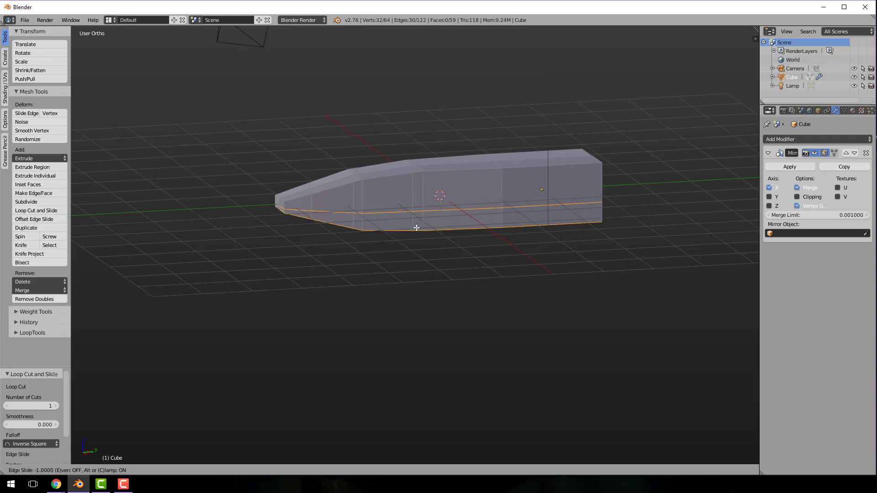
left_click(421, 206)
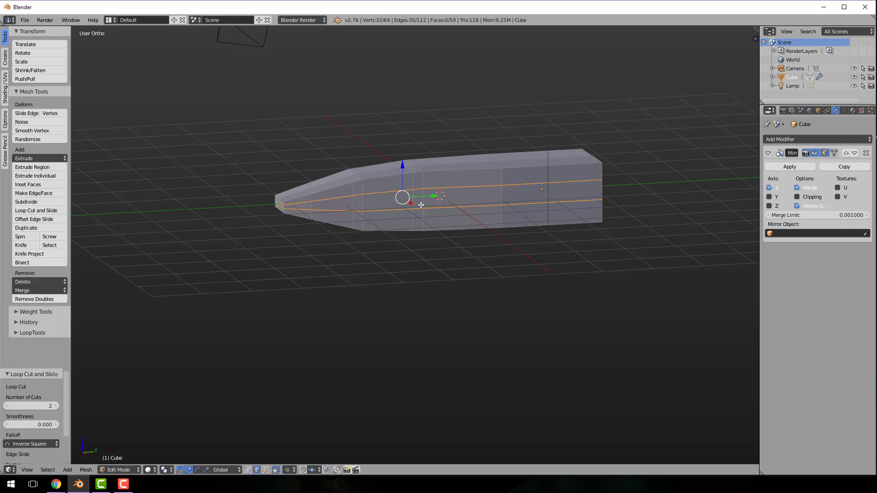
key("s")
key("z")
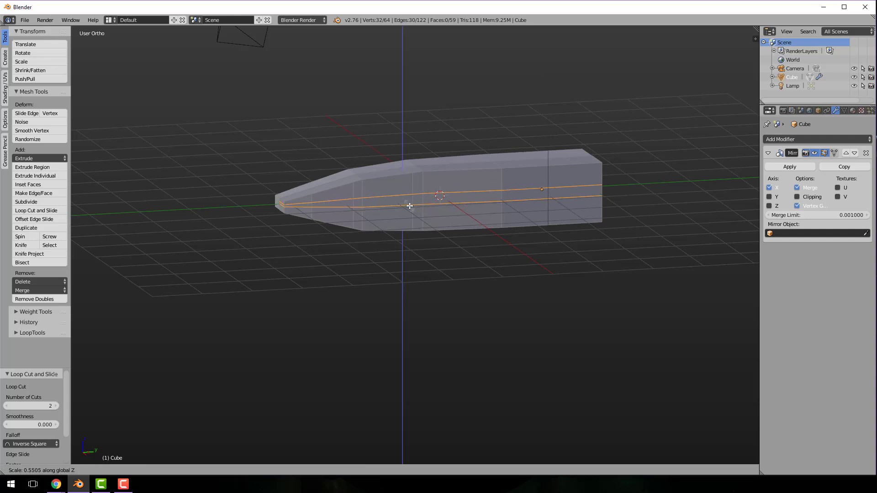
left_click(403, 205)
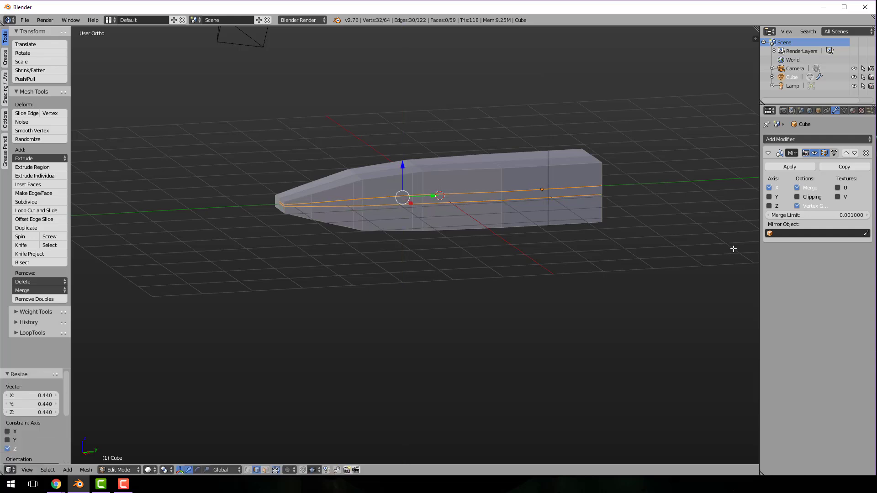
Add a crosswise loop cut close to the hull's rear end and a lengthwise loop cut along its top, slid toward the centreline
key("ctrl+r")
left_click(595, 197)
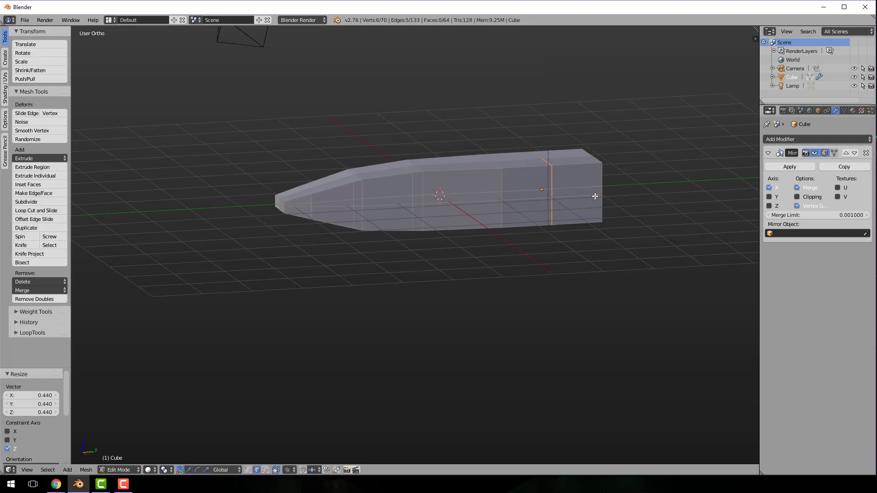
left_click(640, 199)
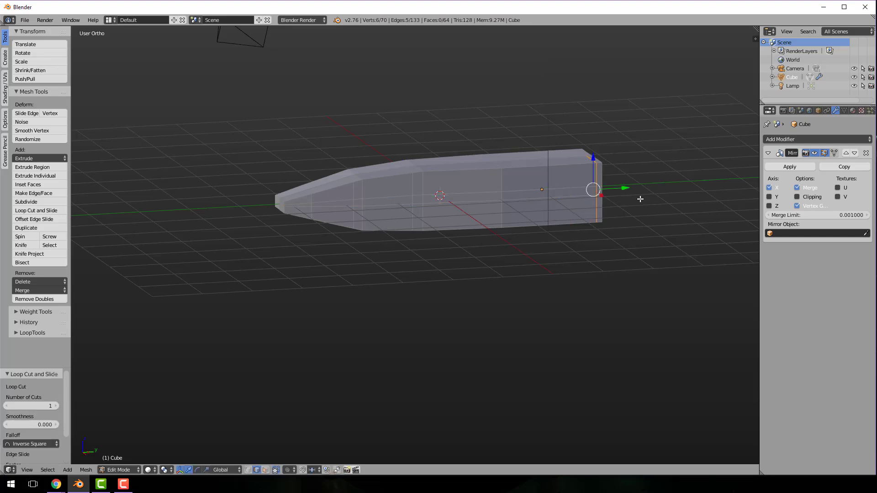
middle_click_drag(566, 206, 516, 147)
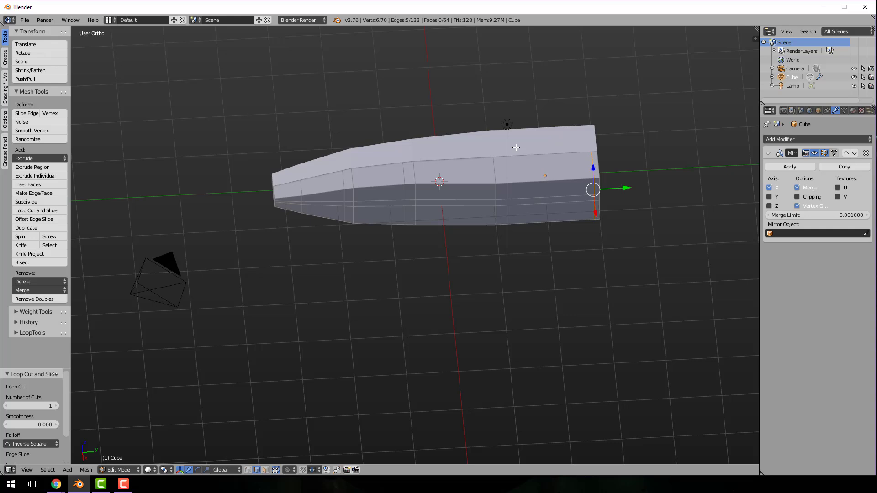
key("ctrl+r")
left_click(490, 163)
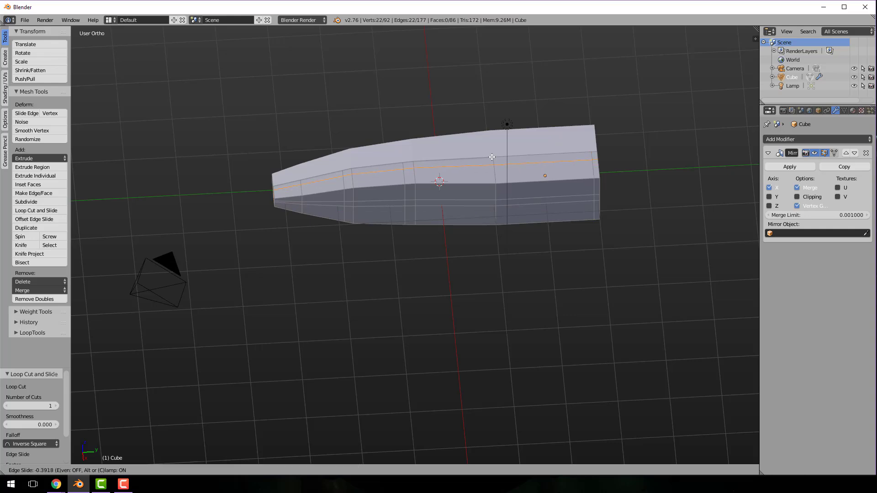
left_click(491, 157)
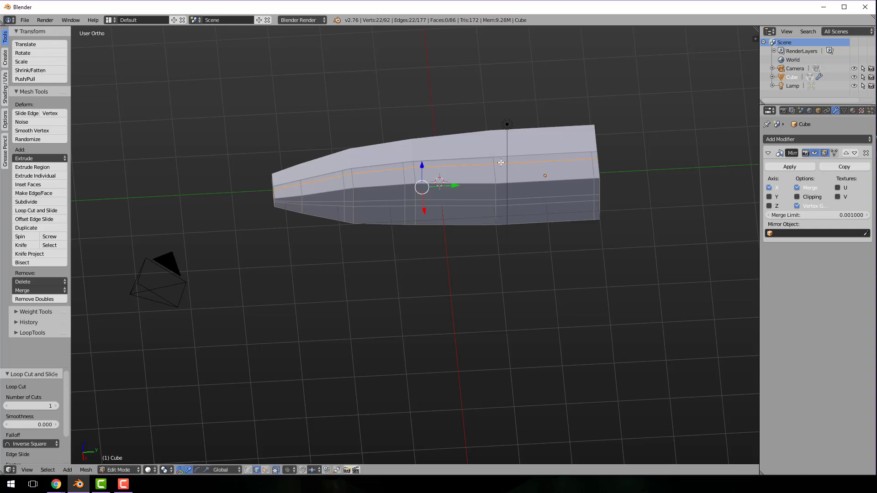
With face selection, extrude the narrow middle face on the hull's rear side about 2.0 units outward to form a wing
middle_click_drag(590, 177, 538, 193)
right_click(532, 186)
key("ctrl+Tab")
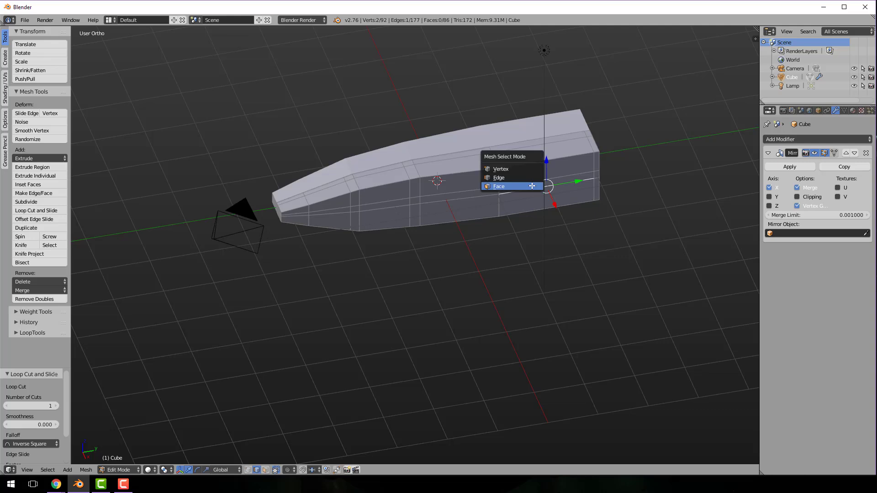
left_click(533, 186)
key("e")
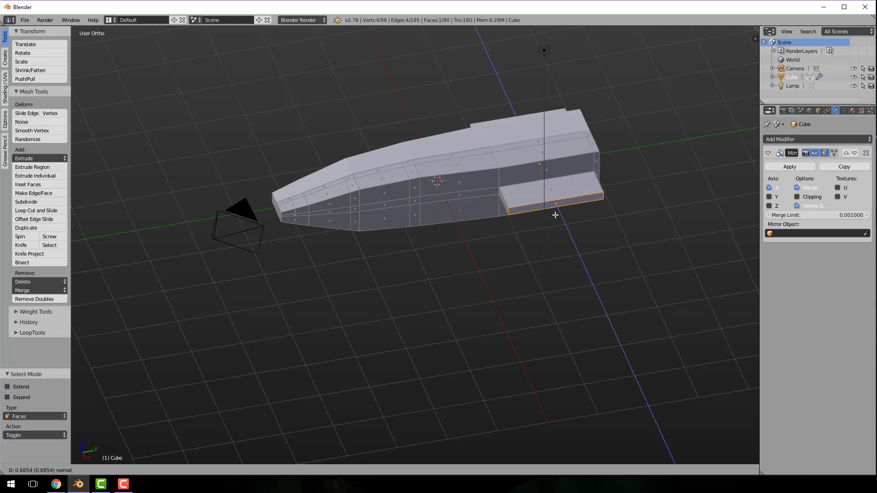
left_click(564, 250)
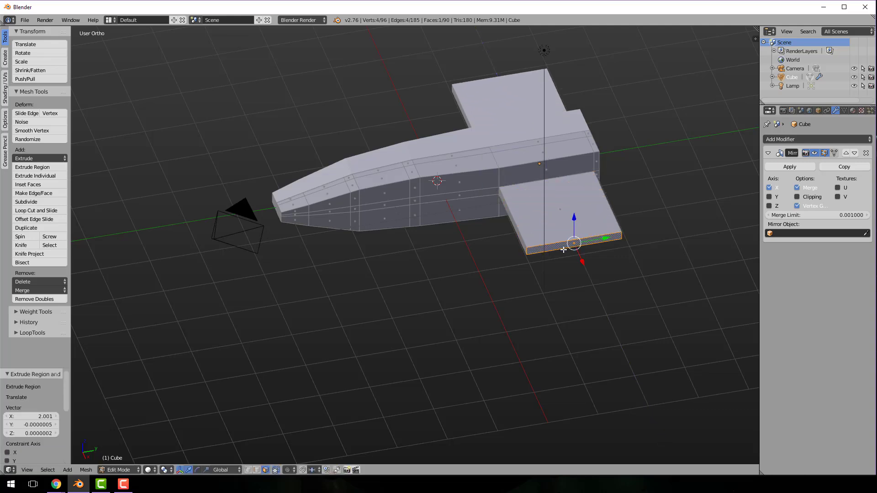
Taper the wing tip face to about 0.504 in Y and 0.641 in Z, and shift it about 0.634 units rearward along Y
key("s")
key("y")
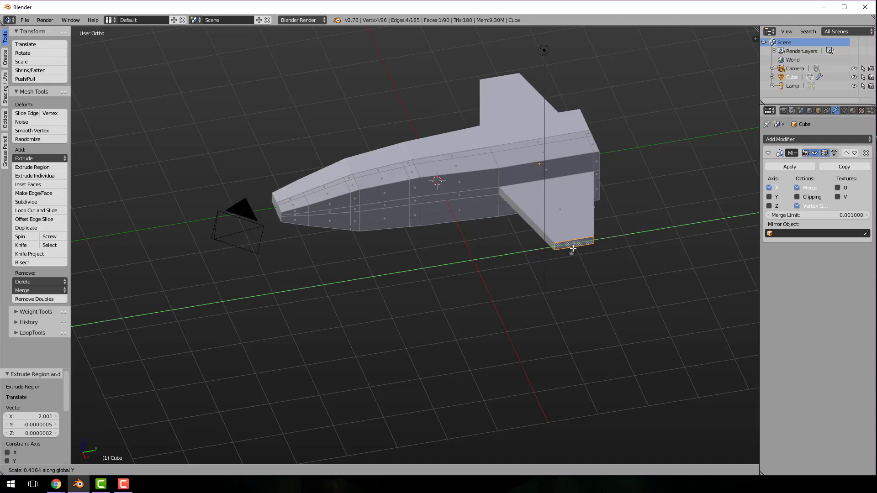
left_click(572, 249)
key("g")
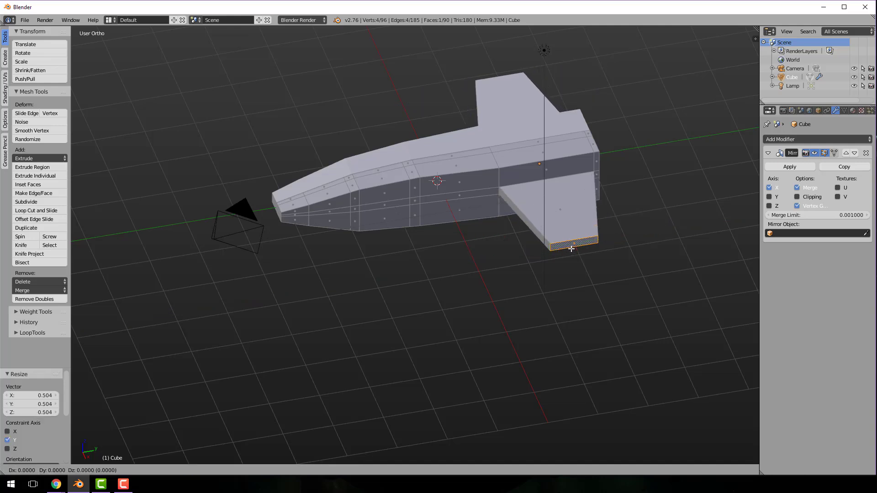
key("y")
left_click(604, 246)
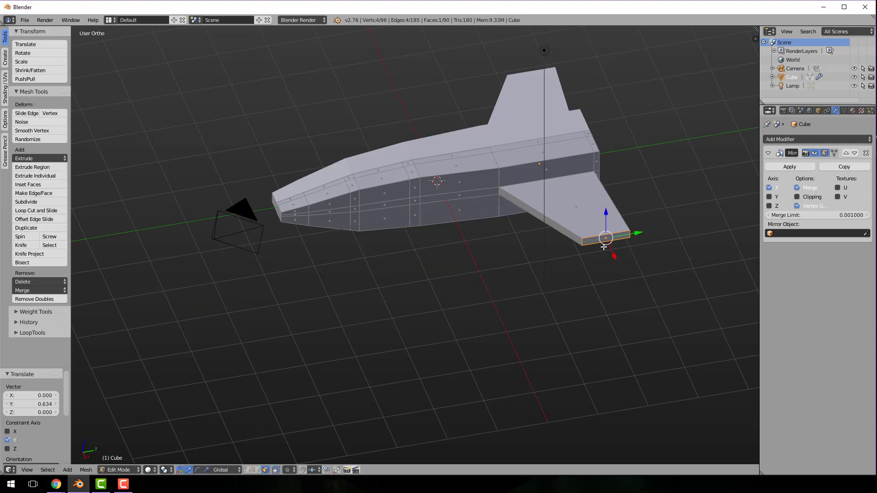
middle_click_drag(579, 216, 612, 198)
key("s")
key("z")
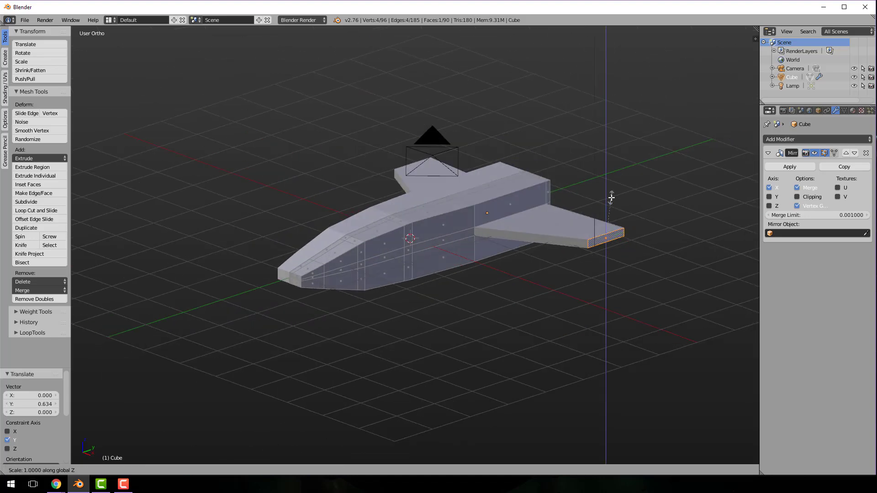
left_click(602, 212)
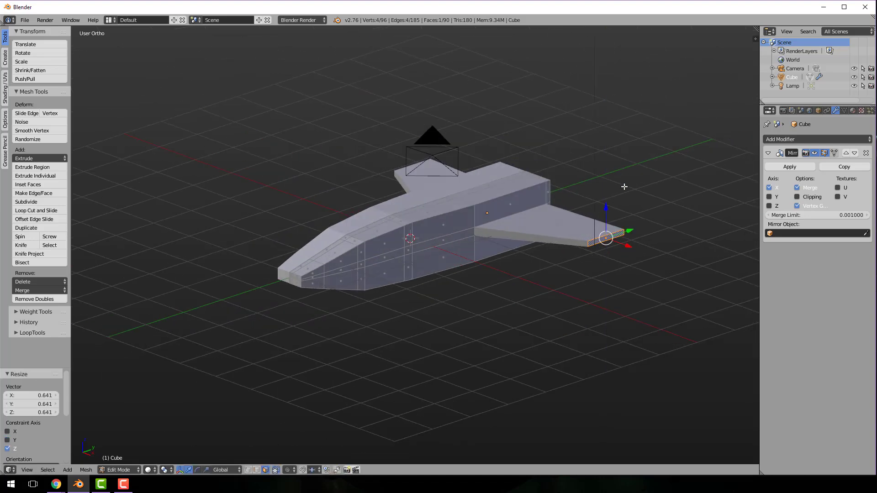
middle_click_drag(602, 212, 630, 208)
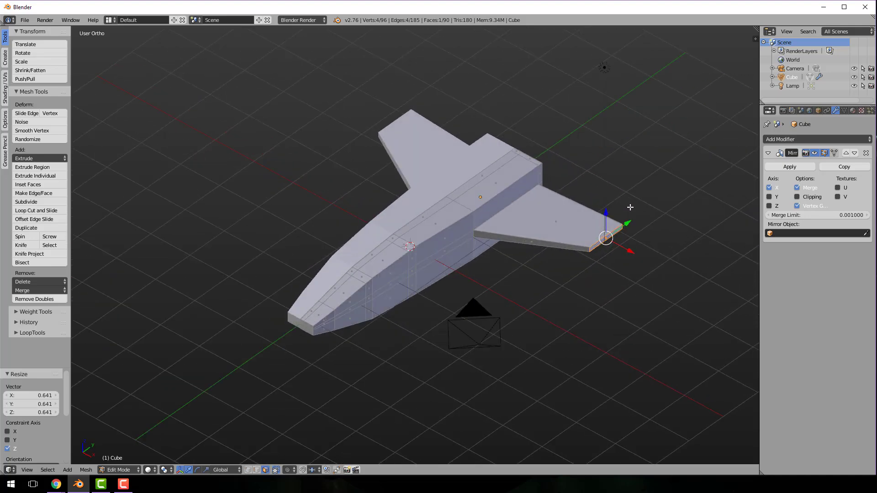
right_click(492, 169)
key("e")
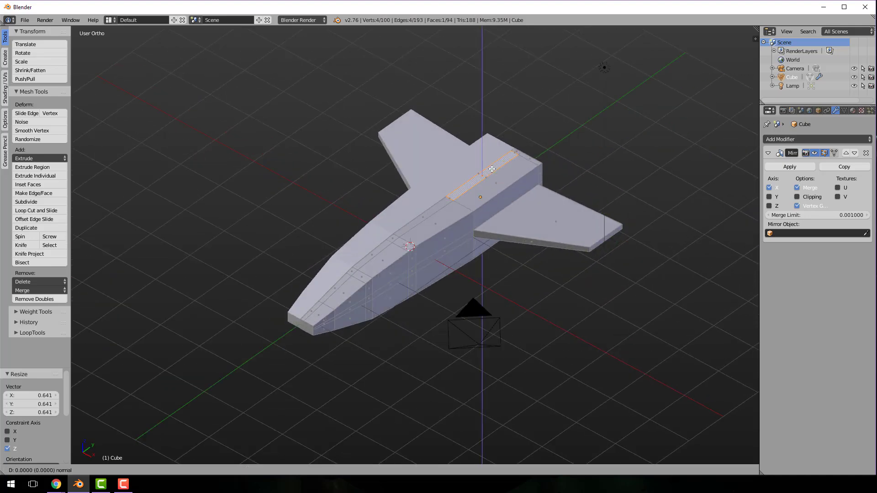
left_click(487, 103)
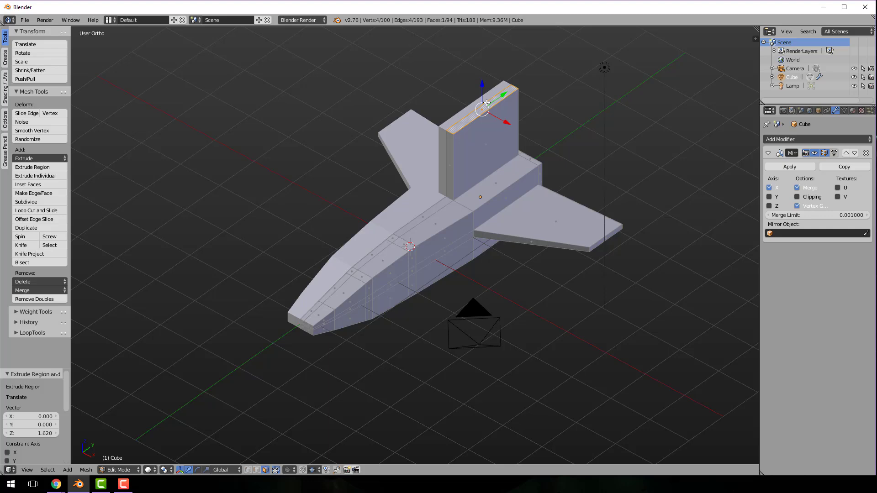
key("s")
key("x")
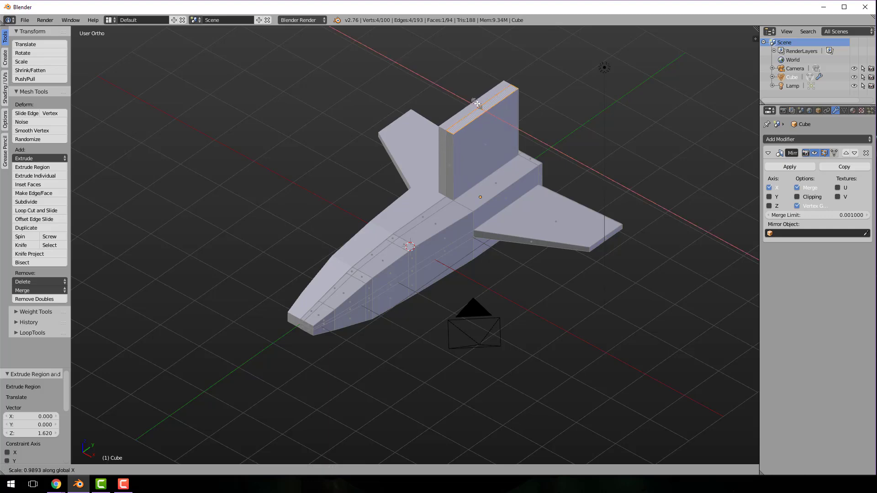
left_click(478, 104)
middle_click_drag(477, 104, 620, 116)
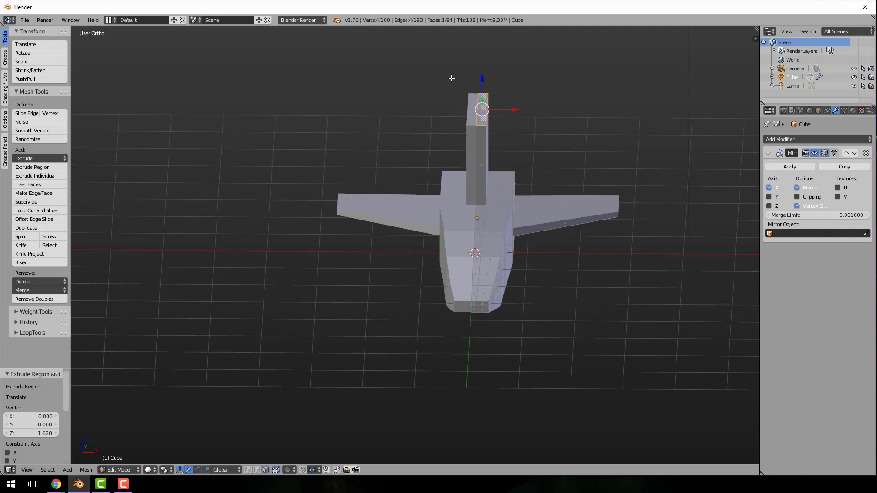
key("ctrl+z")
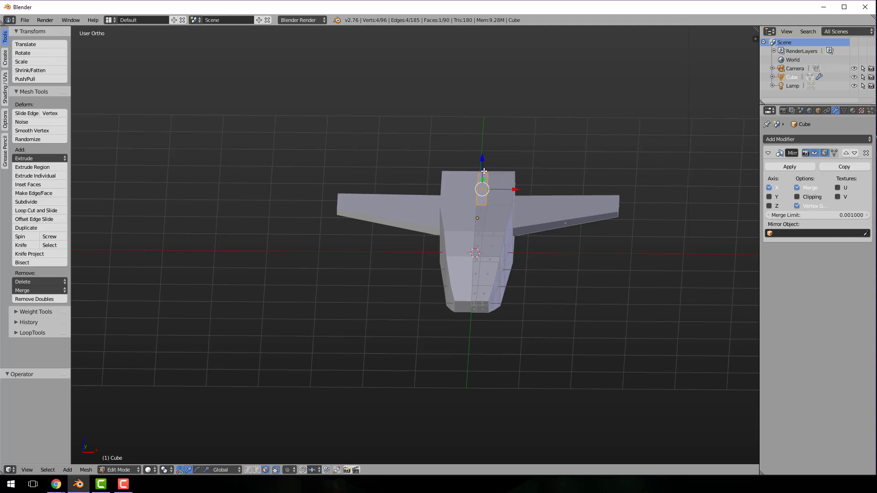
Extrude the rear top face beside the centreline about 1.178 units upward to form a tail fin
left_click_drag(482, 159, 482, 137)
right_click(481, 139)
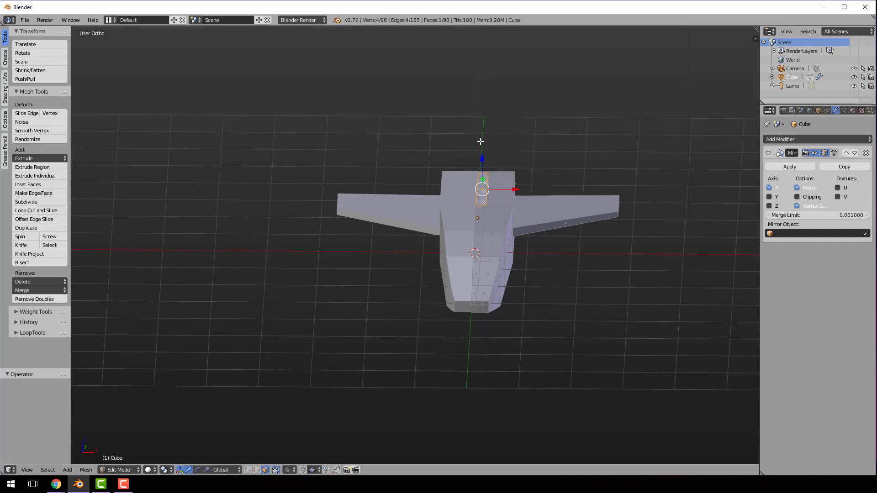
key("e")
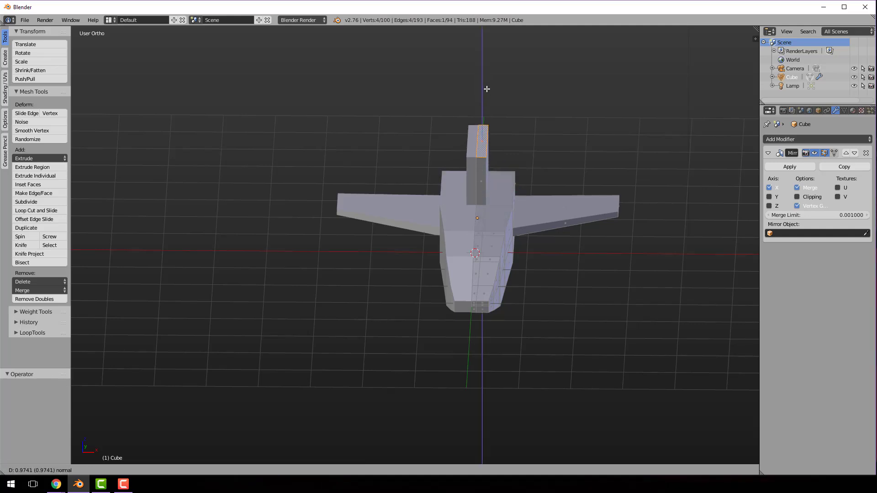
left_click(487, 86)
With edge selection, thin the fin by moving its outer top edge about -0.088 and its outer base edge about -0.079 along X
middle_click_drag(547, 177, 517, 167)
key("ctrl+Tab")
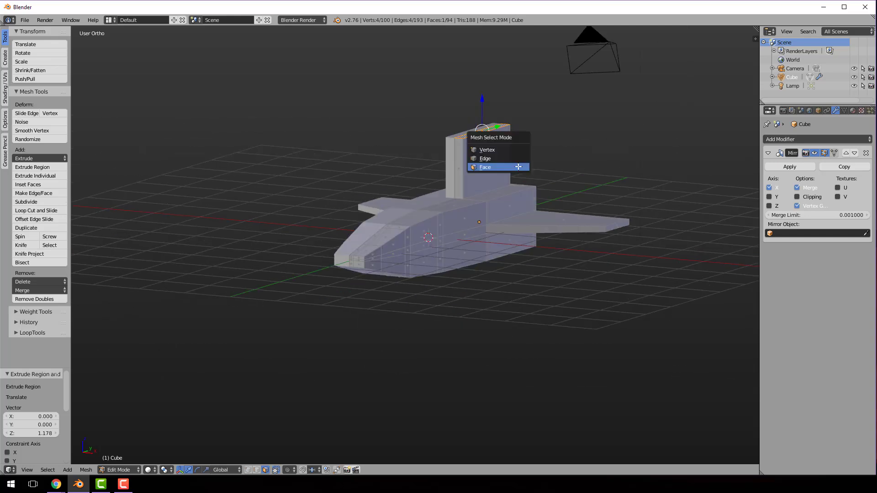
left_click(511, 160)
right_click(485, 130)
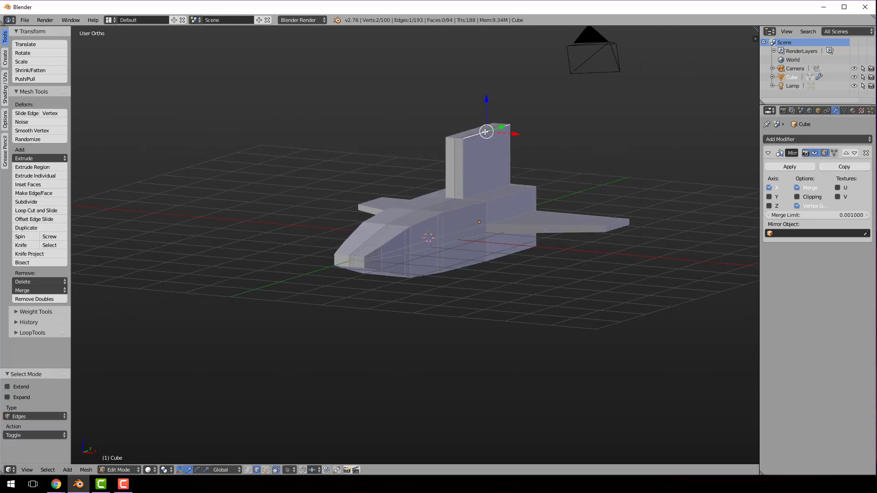
key("g")
key("x")
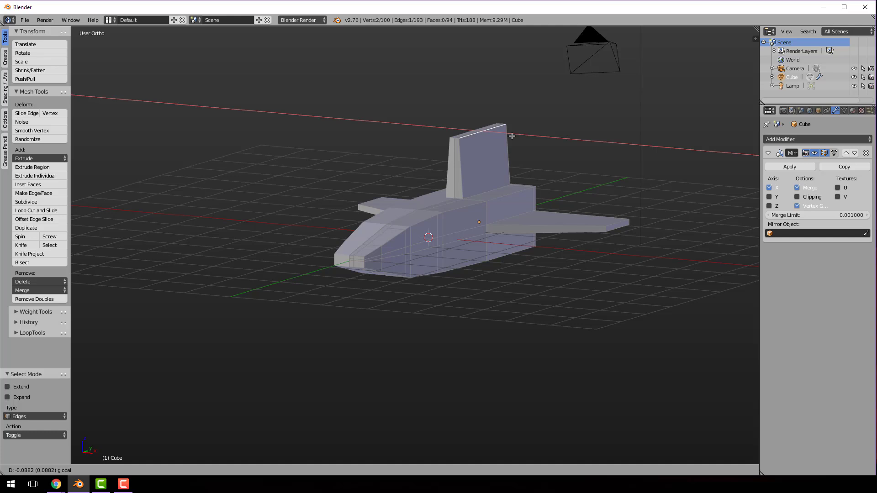
left_click(512, 136)
right_click(493, 191)
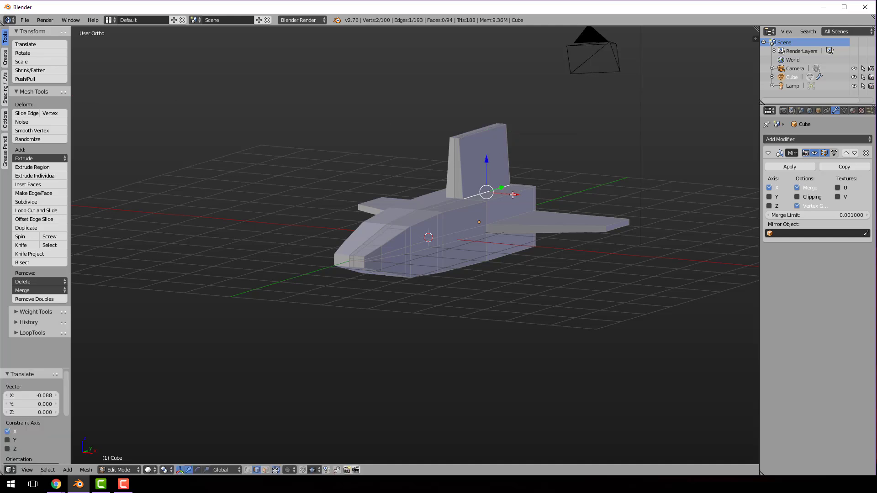
key("g")
key("x")
left_click(509, 195)
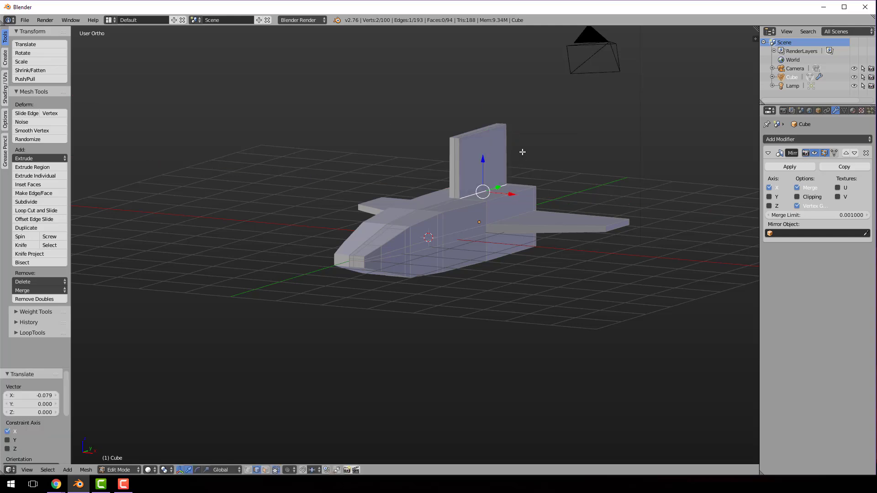
Slope the fin's leading edge by moving its top front edge about 0.37 units rearward along Y
right_click(456, 139)
scroll(482, 157, "up", 3)
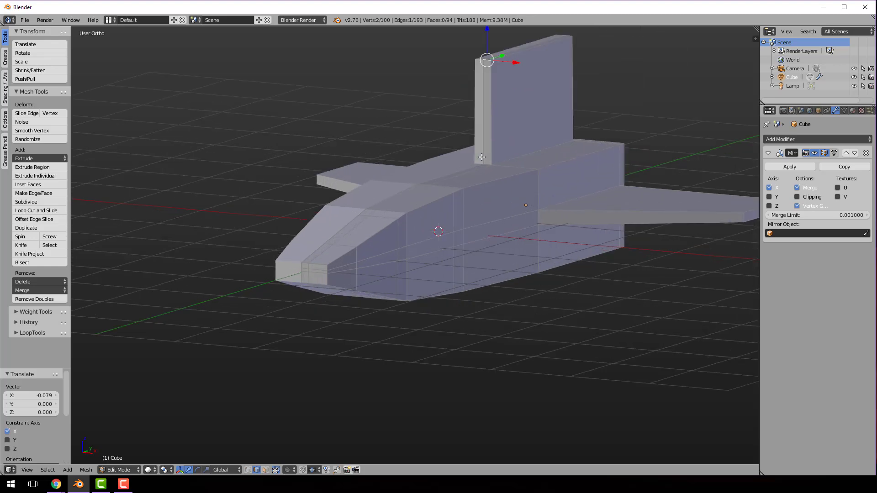
middle_click_drag(497, 137, 461, 176, "shift")
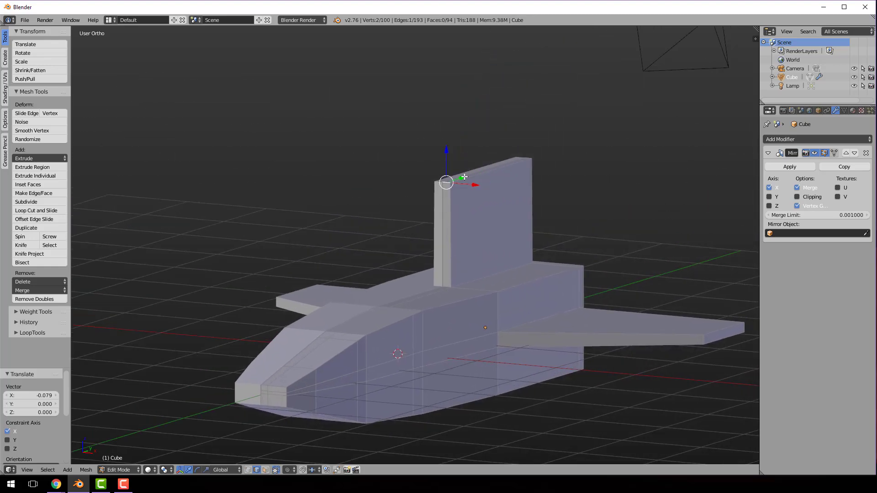
left_click_drag(463, 179, 480, 177)
Narrow the fin's top by moving its outer lengthwise top edge about -0.055 units along X
middle_click_drag(480, 178, 567, 215)
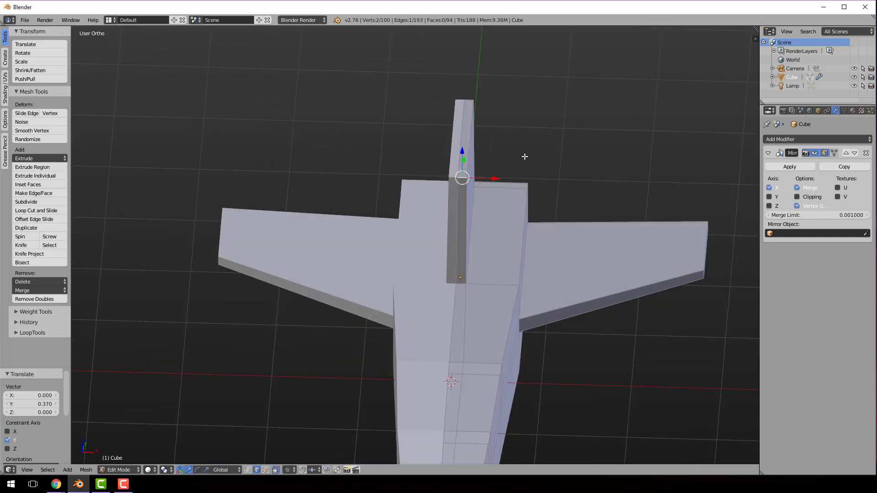
middle_click_drag(522, 146, 503, 108)
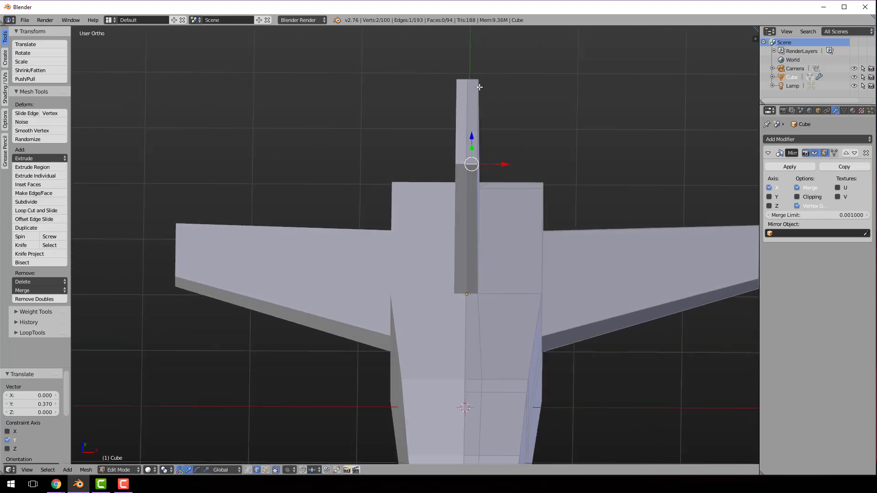
left_click_drag(509, 122, 504, 126)
middle_click_drag(582, 194, 492, 127)
scroll(492, 126, "down", 3)
middle_click_drag(482, 156, 437, 185)
scroll(259, 262, "up", 2)
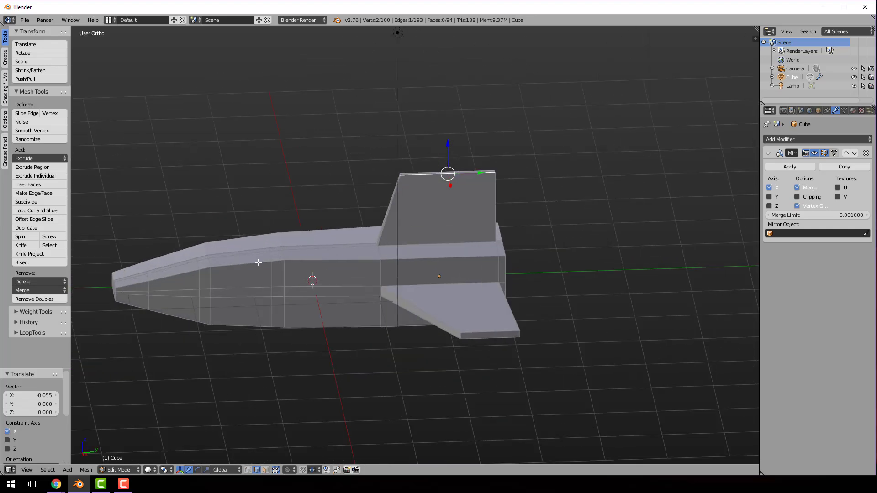
Add a lengthwise loop cut along the upper part of the hull's side, slid slightly toward the upper edge
middle_click_drag(255, 257, 323, 222, "shift")
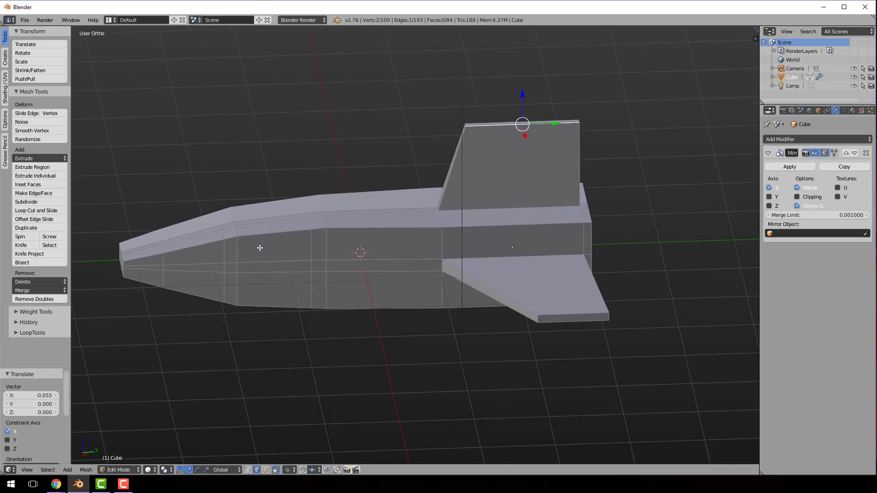
key("ctrl+r")
left_click(231, 250)
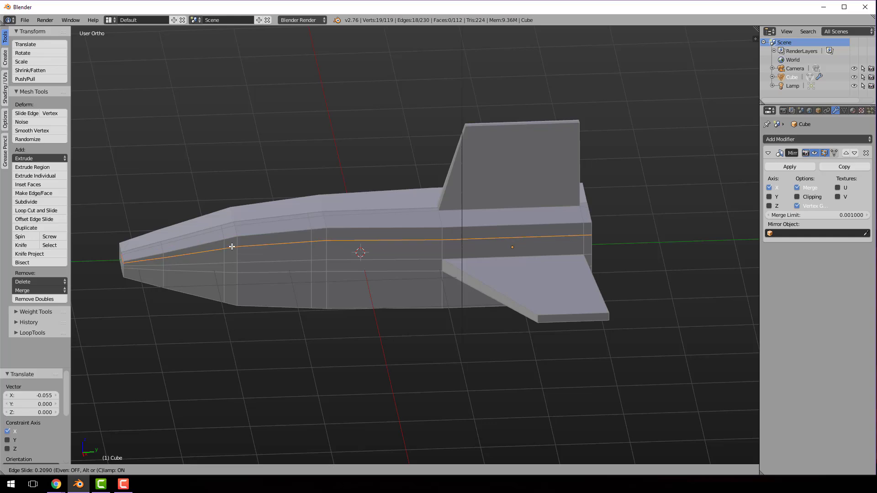
left_click(231, 247)
With face selection, select the six adjoining faces along the upper front of the hull's unmirrored side that form the cockpit area
key("ctrl+Tab")
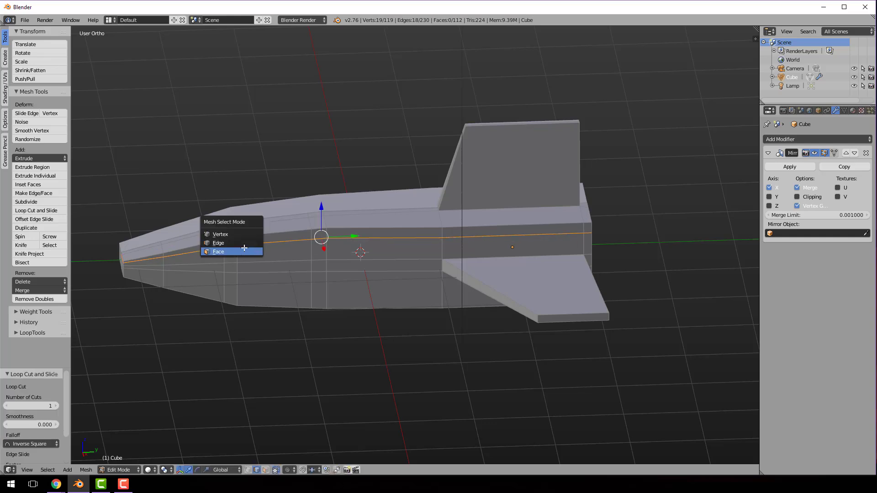
left_click(245, 252)
right_click(272, 226)
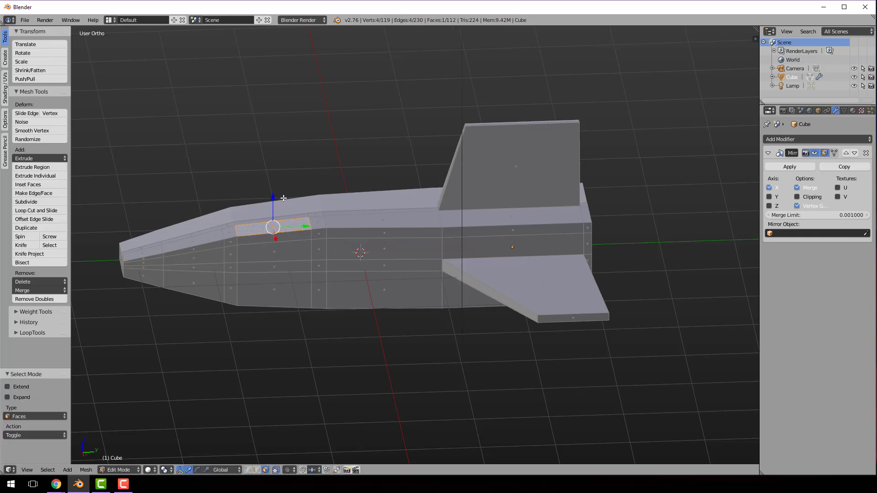
right_click(228, 231)
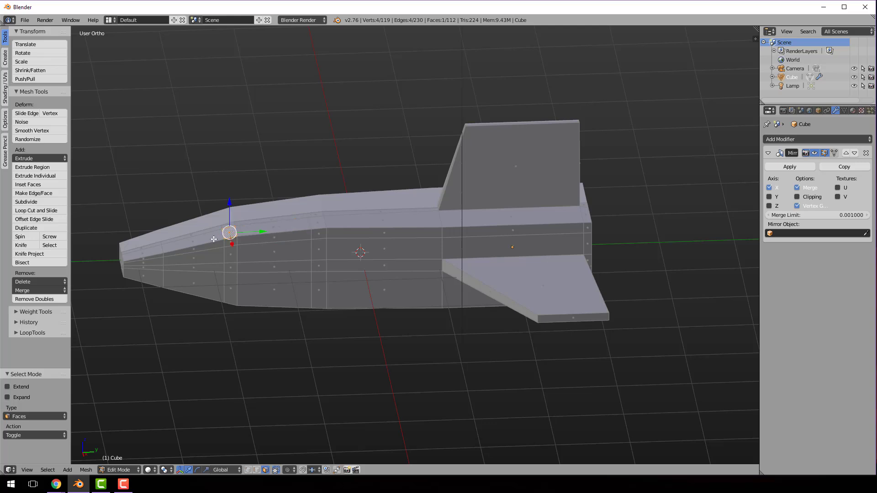
right_click(213, 239, "shift")
right_click(269, 229, "shift")
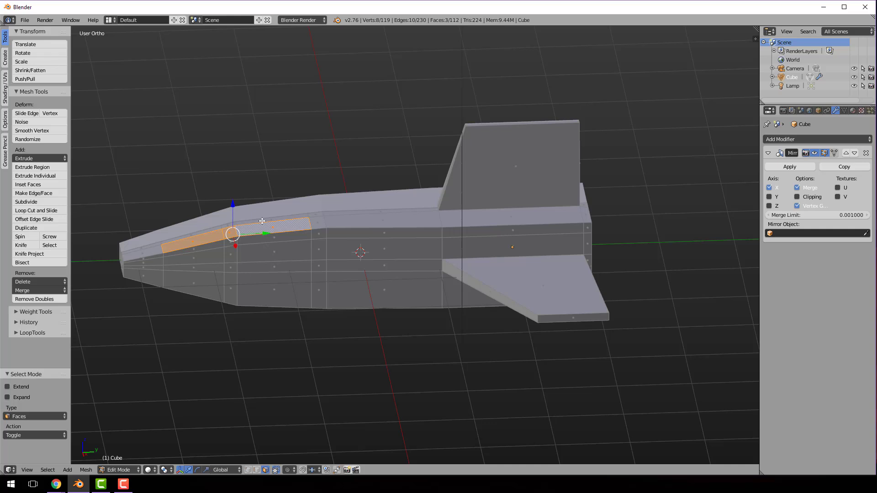
right_click(263, 221, "shift")
right_click(227, 226, "shift")
right_click(214, 230, "shift")
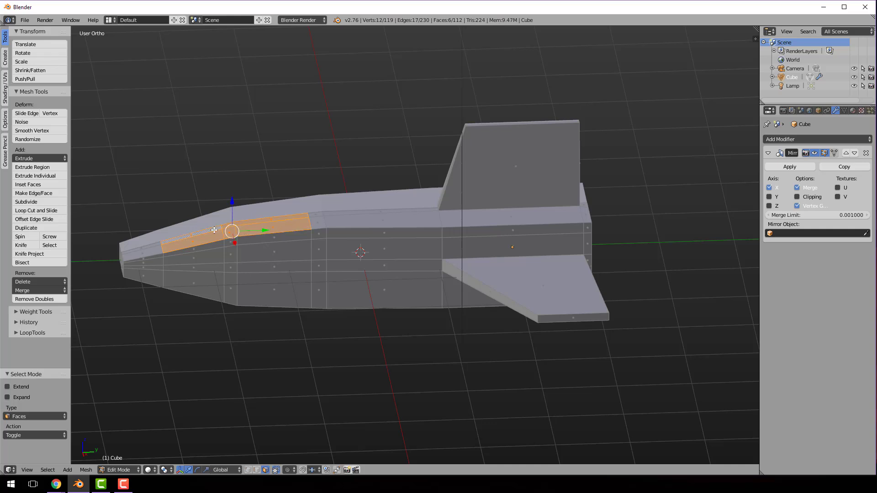
Try extruding the six cockpit faces about 0.164 units up along Z, undo it and restore the six-face selection
key("e")
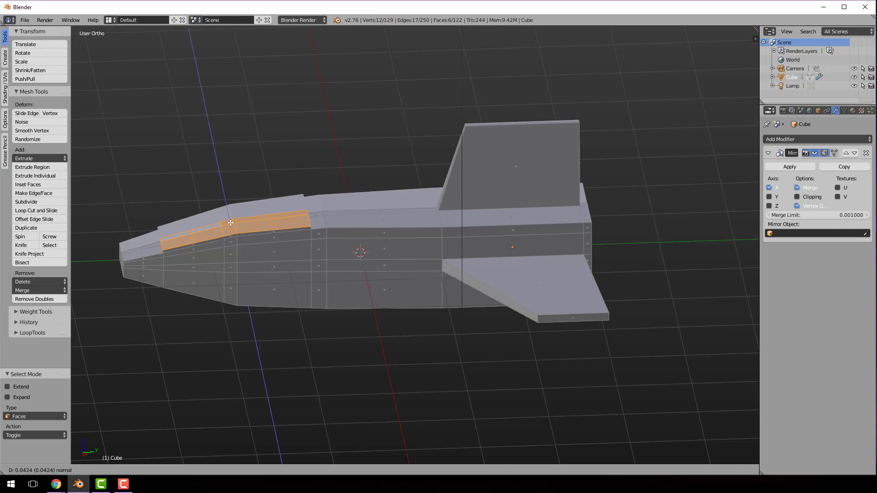
left_click(232, 214)
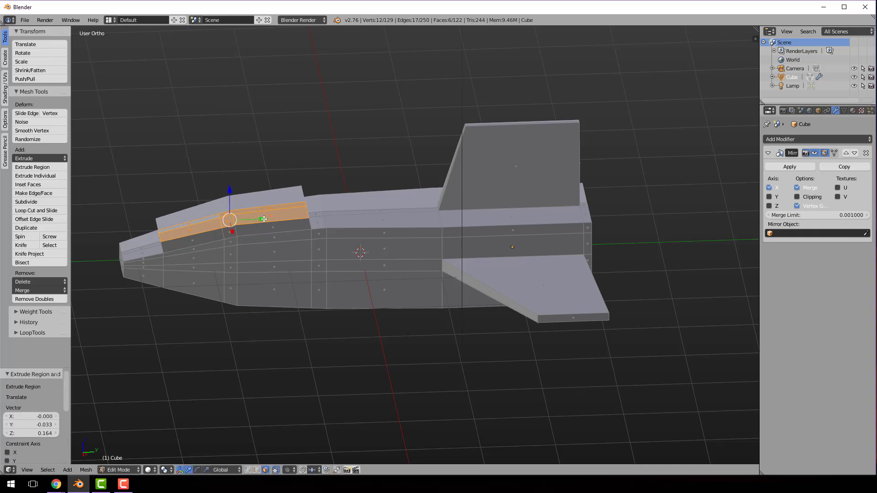
key("ctrl+z")
key("ctrl+z")
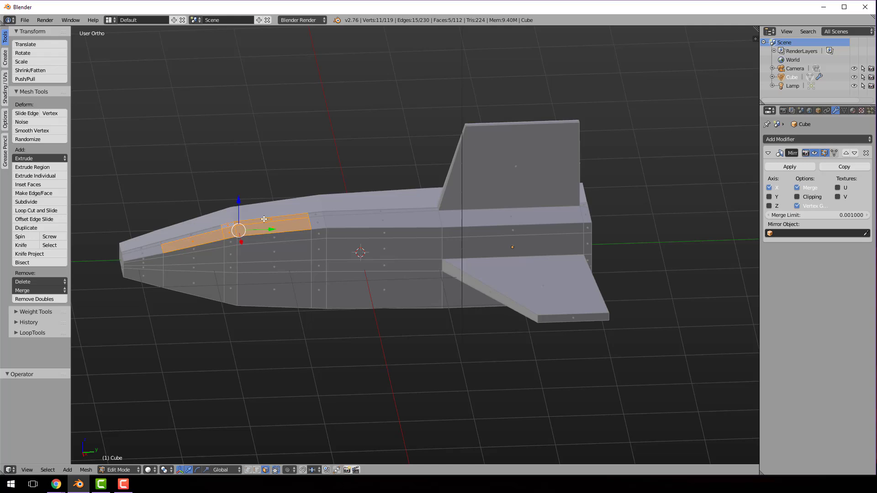
right_click(201, 232, "shift")
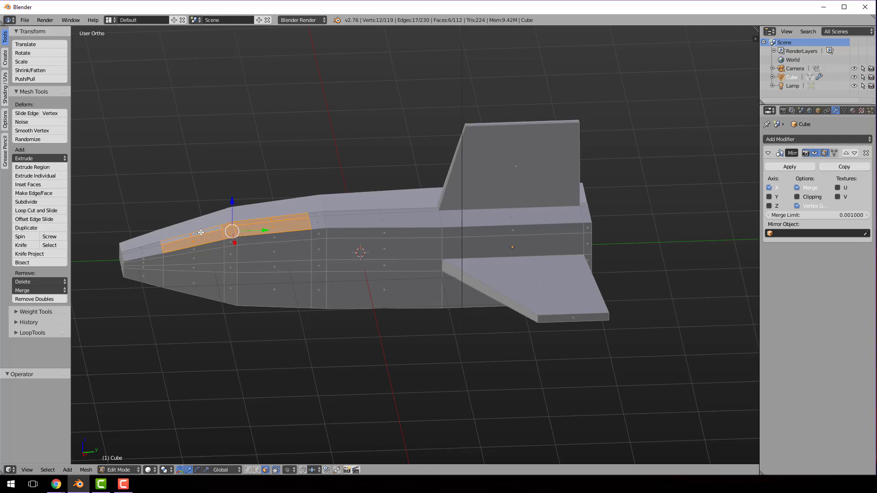
Extrude the six cockpit faces into a raised canopy, about -0.068 along X, 0.012 along Y and 0.169 along Z
key("e")
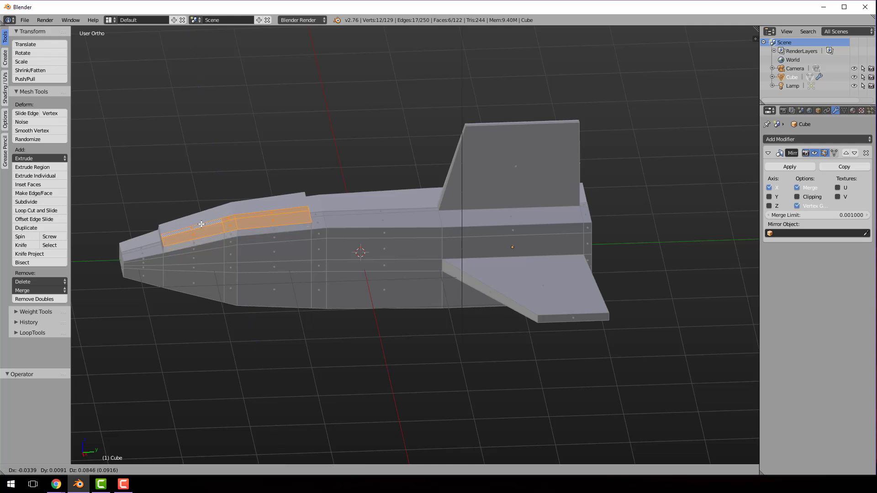
left_click(201, 218)
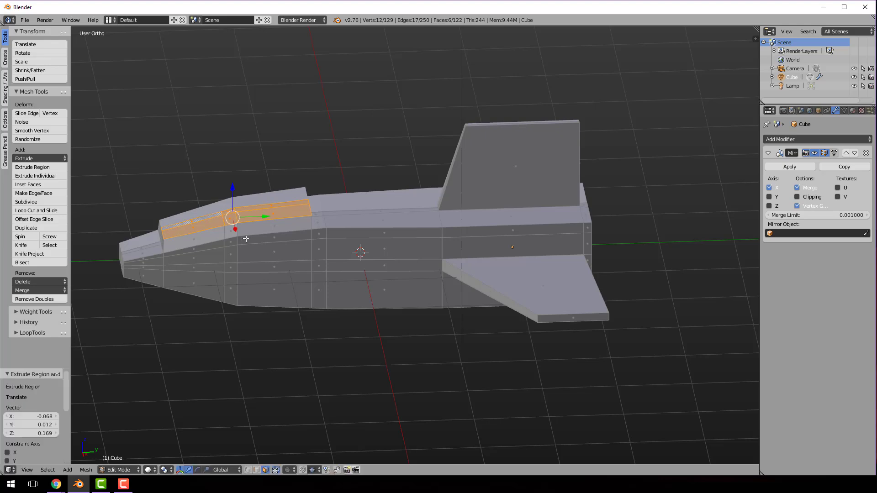
middle_click_drag(246, 238, 350, 225)
middle_click_drag(297, 232, 210, 231)
left_click_drag(259, 214, 272, 212)
middle_click_drag(271, 211, 252, 269)
With edge selection, move the canopy's rear top edges forward along Y and lower them about 0.087 units along Z
key("ctrl+Tab")
left_click(252, 264)
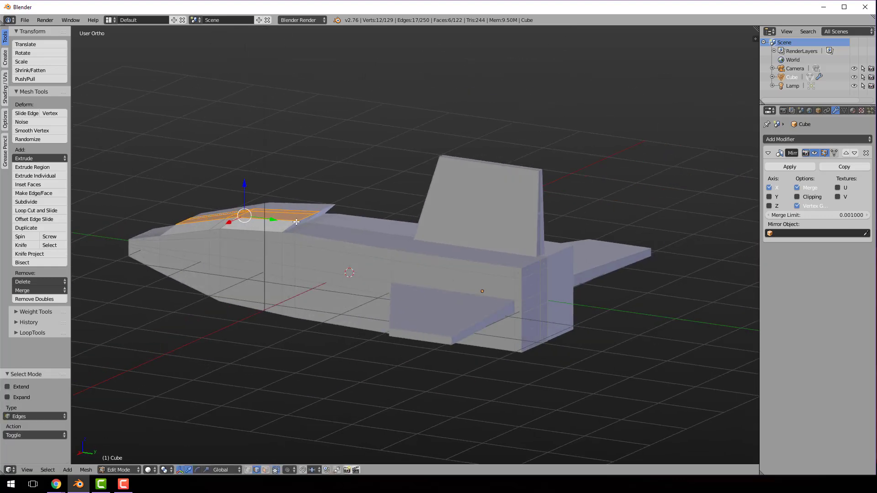
left_click(300, 220)
right_click(317, 213, "shift")
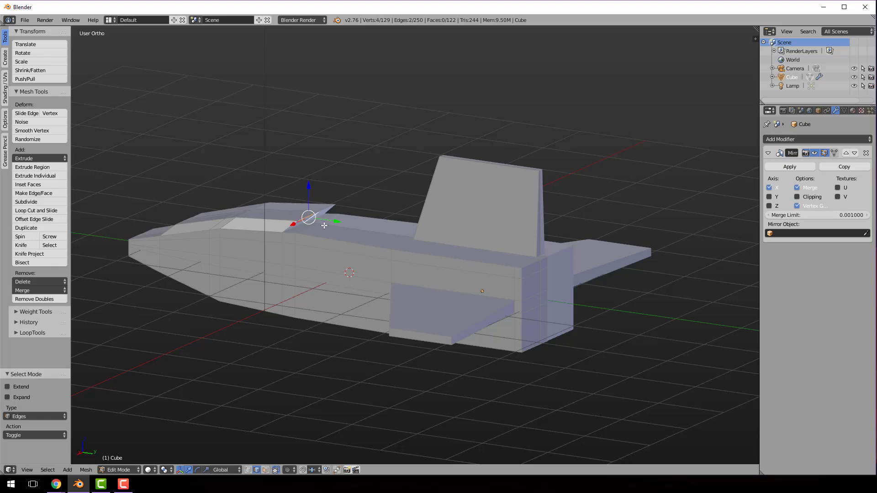
scroll(317, 227, "up", 3)
middle_click_drag(318, 226, 317, 287, "shift")
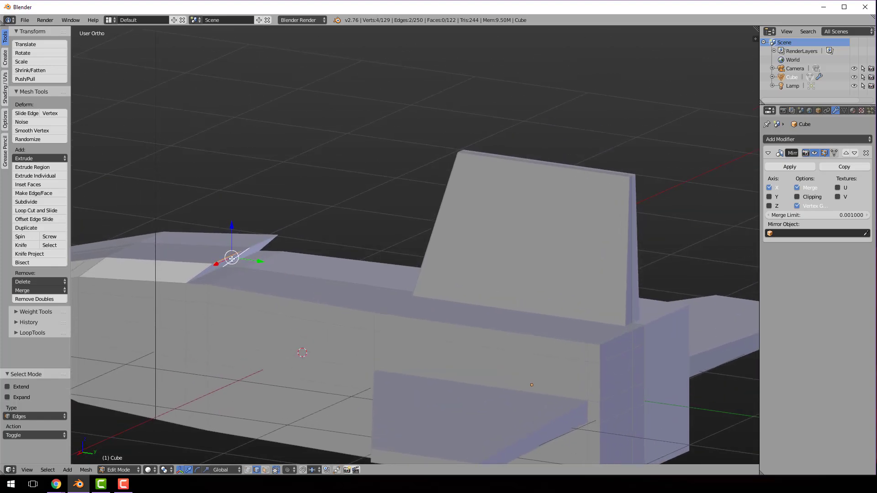
right_click(244, 248)
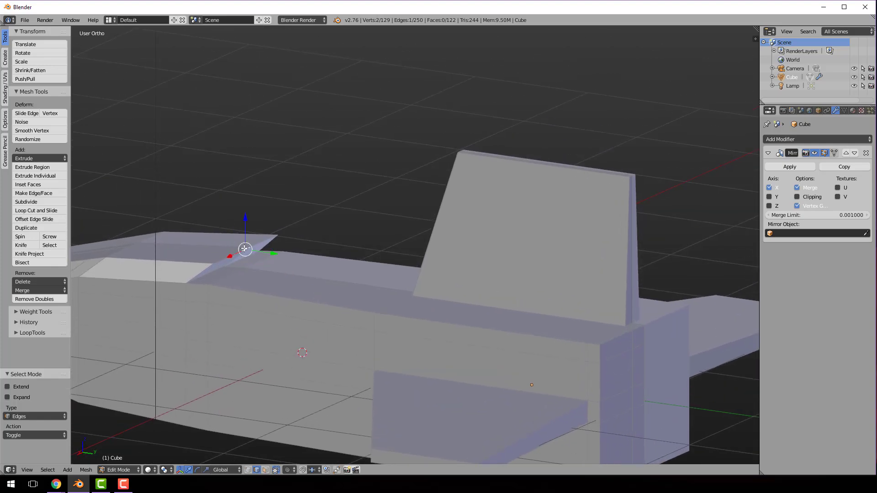
right_click(221, 259, "shift")
left_click_drag(259, 259, 207, 256)
left_click_drag(188, 219, 188, 230)
middle_click_drag(188, 230, 356, 323)
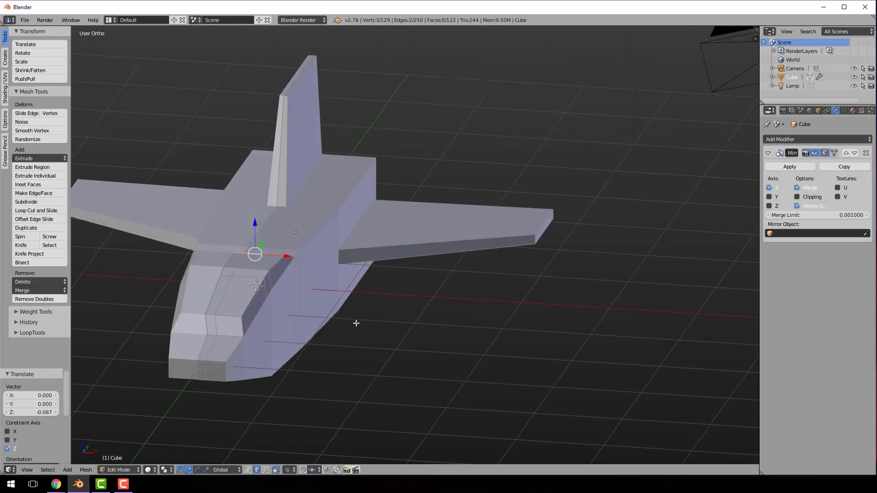
Move the two lengthwise upper side edges of the hull behind the canopy about -0.057 units along X and check the front view
key("ctrl+Tab")
right_click(325, 222)
right_click(355, 186, "shift")
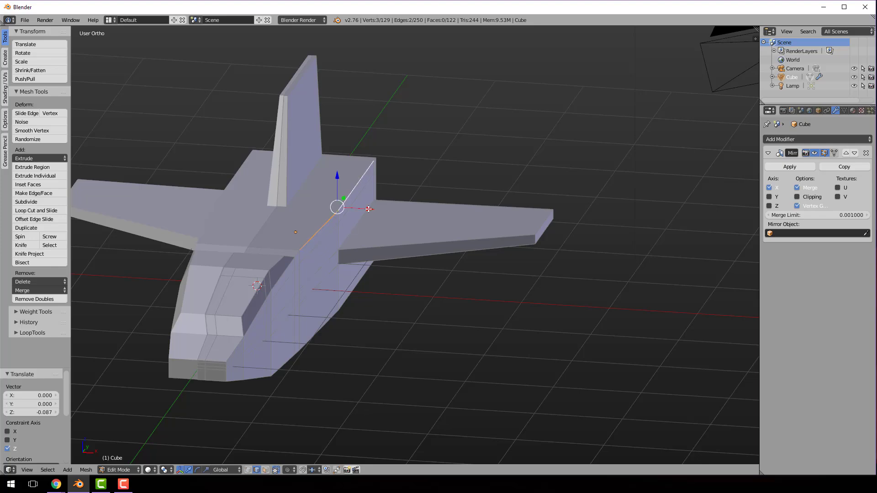
key("g")
key("x")
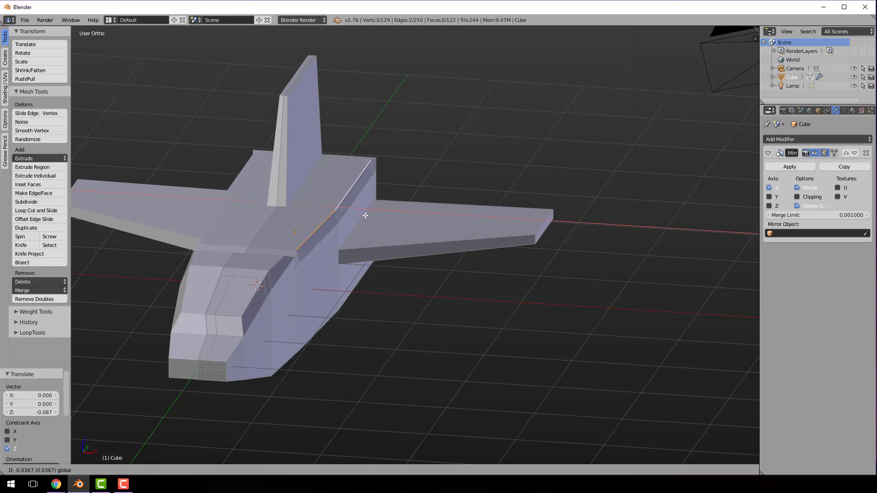
middle_click_drag(397, 166, 440, 197)
scroll(441, 197, "down", 3)
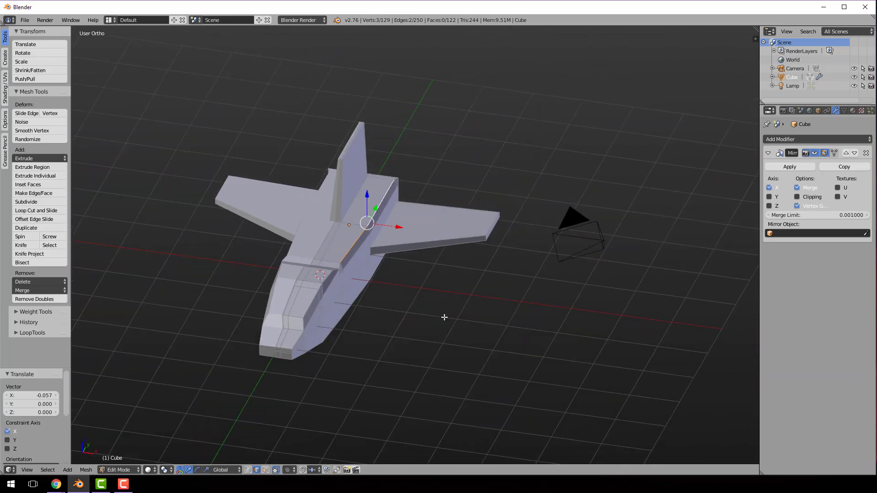
middle_click_drag(445, 317, 456, 298)
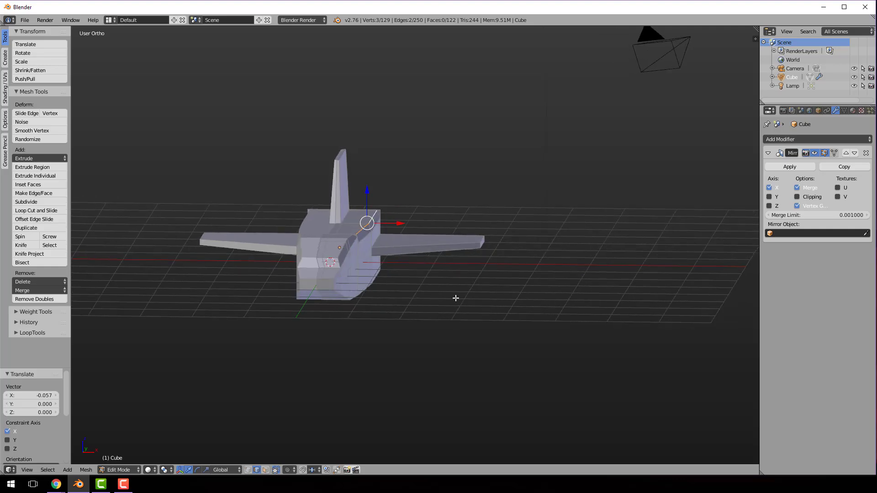
key("KP_1")
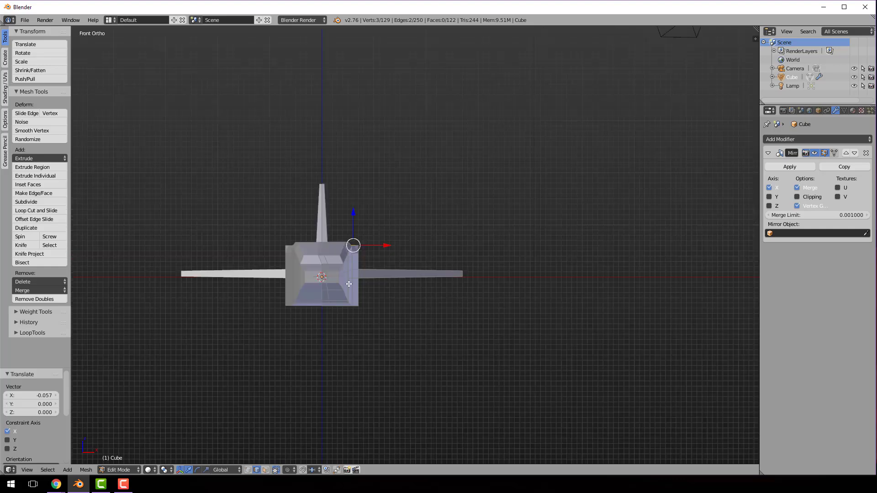
scroll(349, 284, "up", 4)
scroll(333, 282, "up", 1)
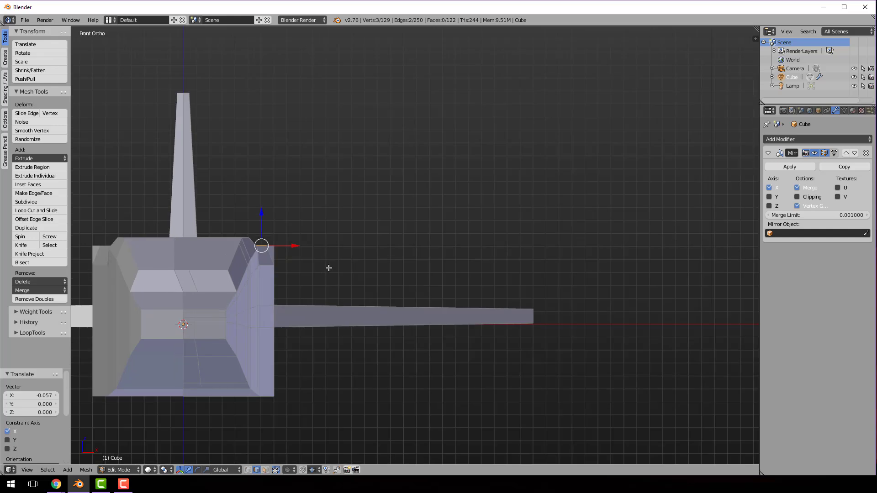
Undo the hull edge, canopy edge and canopy extrusion changes, back to the six selected cockpit faces
key("ctrl+z")
key("ctrl+z")
key("ctrl+z")
key("ctrl+z")
key("ctrl+z")
key("ctrl+z")
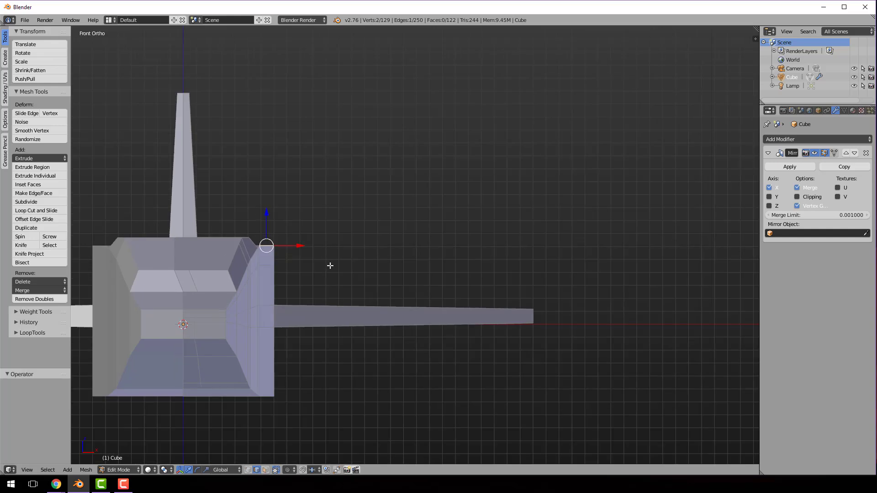
key("ctrl+z")
key("ctrl+z")
key("ctrl+z")
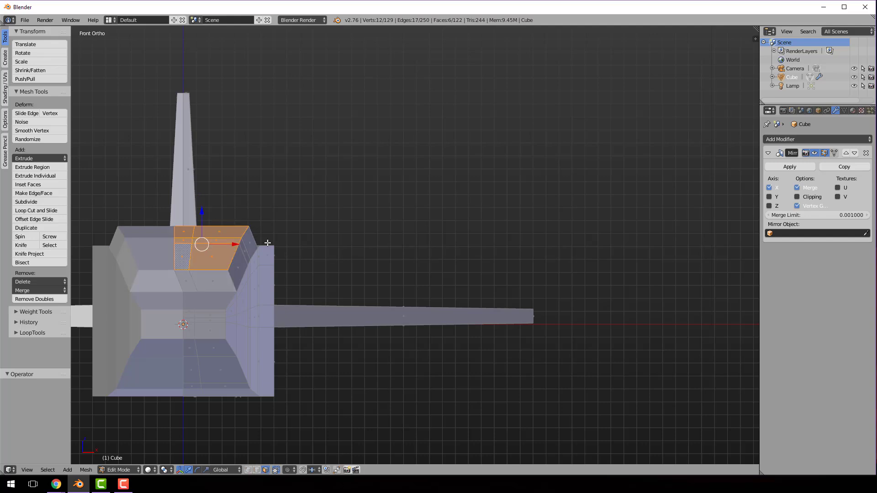
key("ctrl+z")
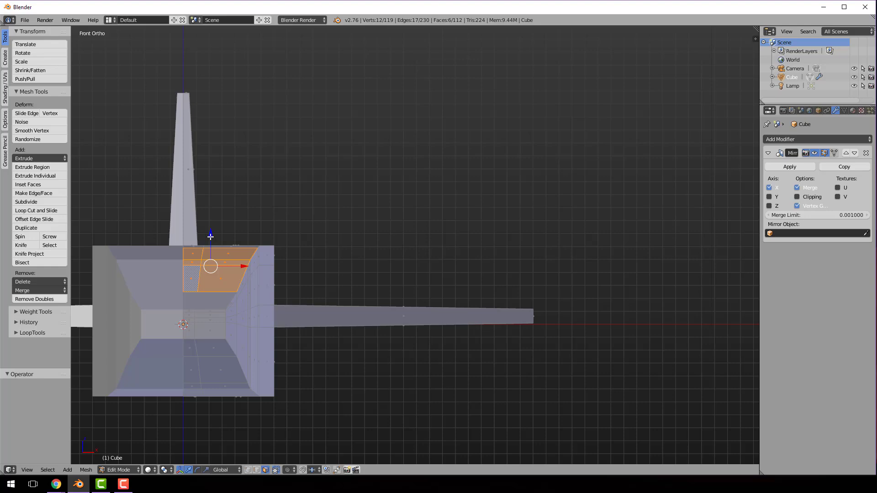
Raise the six cockpit faces about 0.056 units along Z, and another 0.029 units, without extruding
left_click_drag(211, 234, 212, 229)
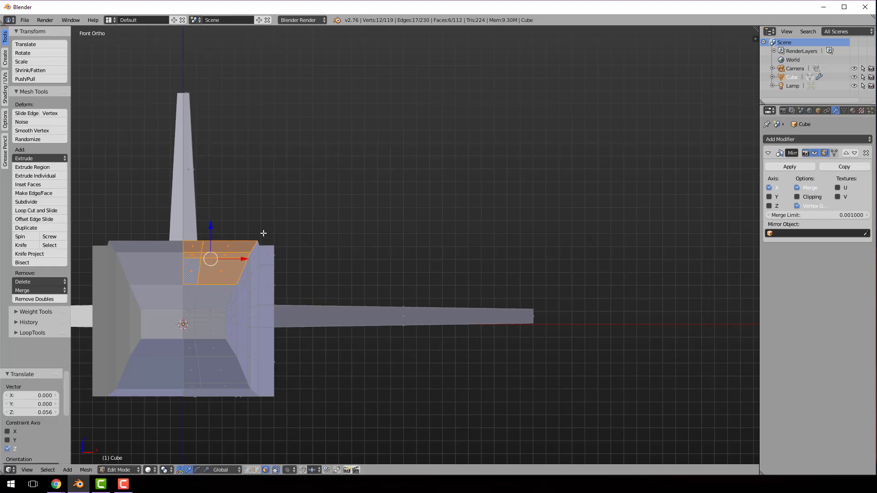
middle_click_drag(398, 245, 382, 257)
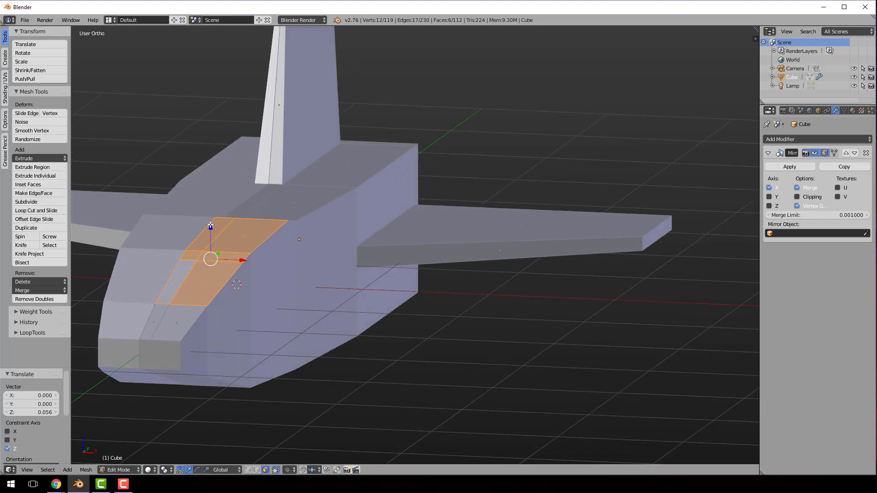
left_click_drag(213, 225, 213, 227)
middle_click_drag(277, 271, 243, 278)
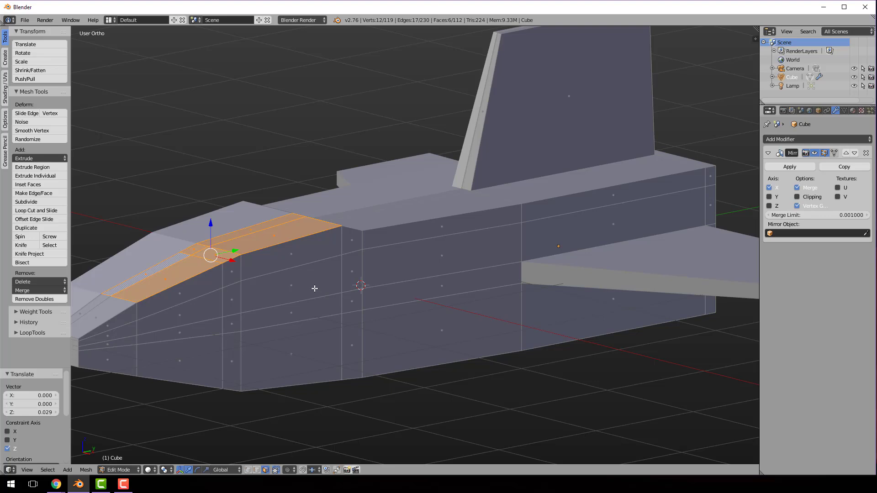
middle_click_drag(337, 287, 380, 288)
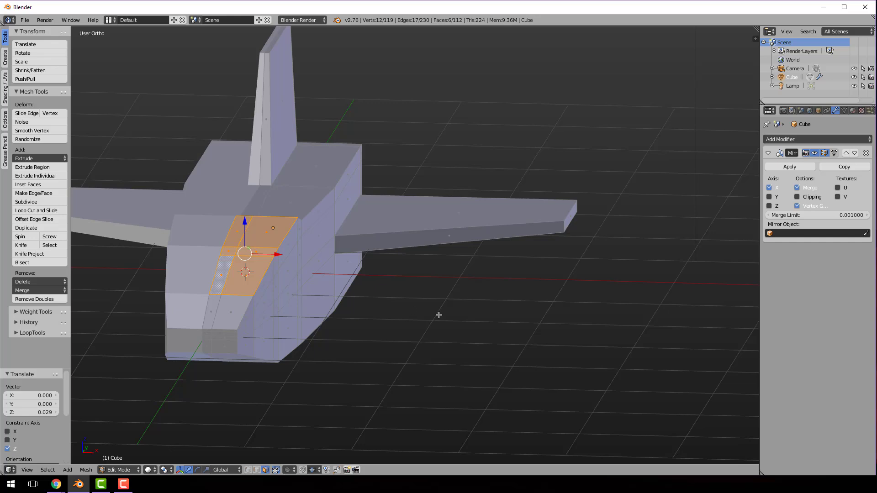
middle_click_drag(440, 316, 558, 330, "shift")
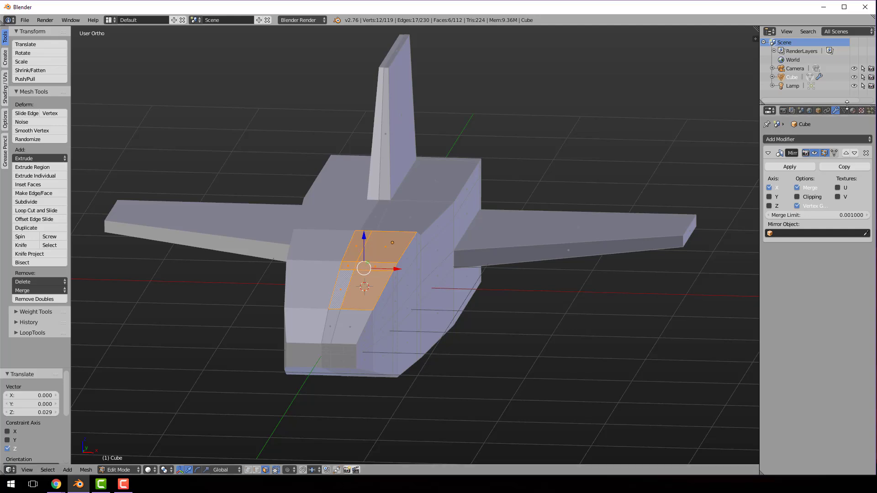
Return to Object Mode and enable Vertex Color Paint in the ship's material options
key("Tab")
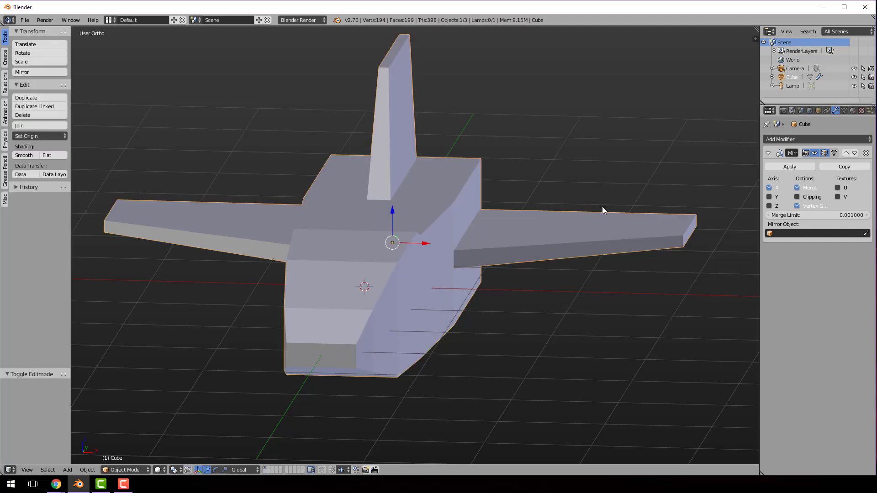
left_click(853, 111)
scroll(812, 407, "down", 4)
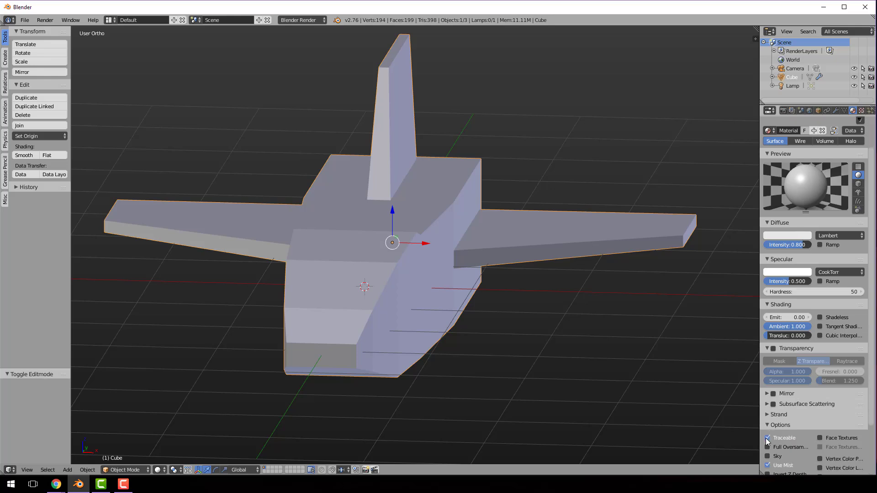
left_click(819, 422)
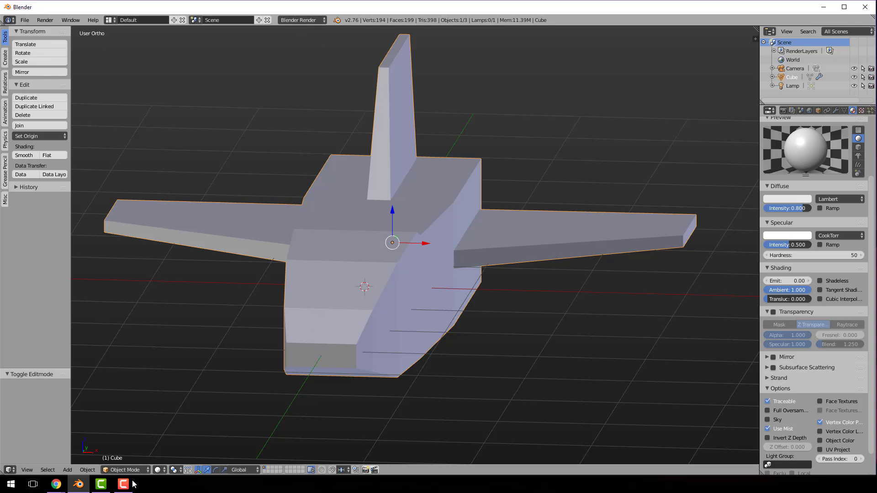
Examine the Zaxxon screenshot in Chrome for the ship's colours and return to Blender
left_click(57, 487)
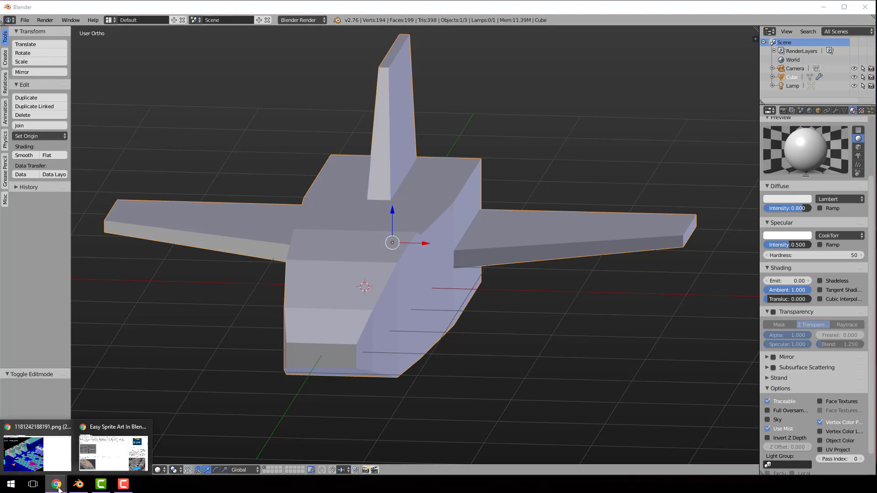
left_click(38, 453)
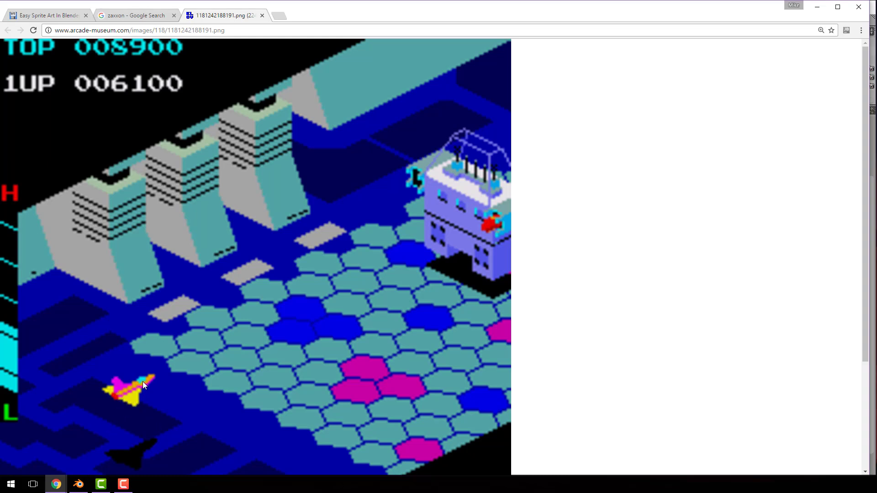
left_click(79, 485)
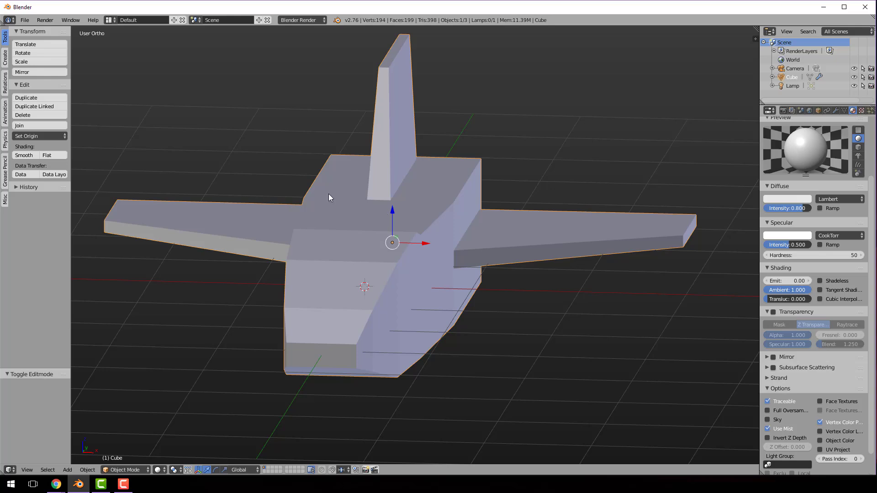
Fill all of the ship's faces with red in Vertex Paint mode, with face selection masking enabled
key("Tab")
key("a")
key("a")
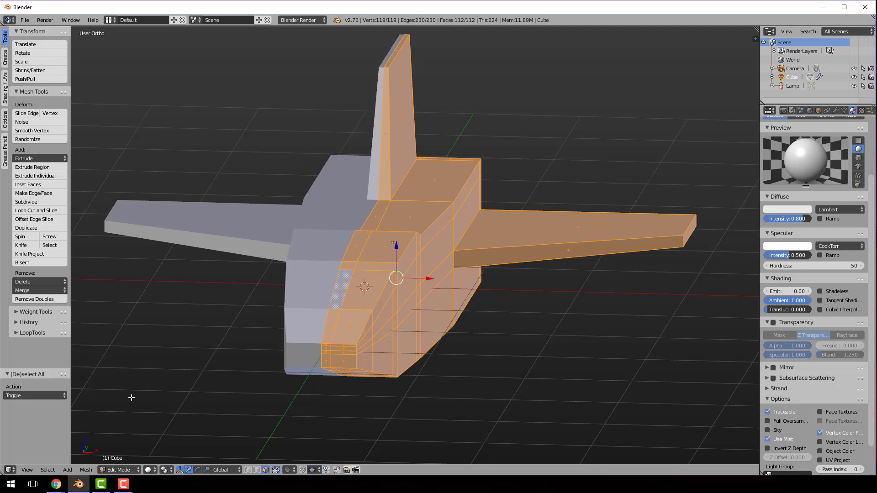
left_click(132, 471)
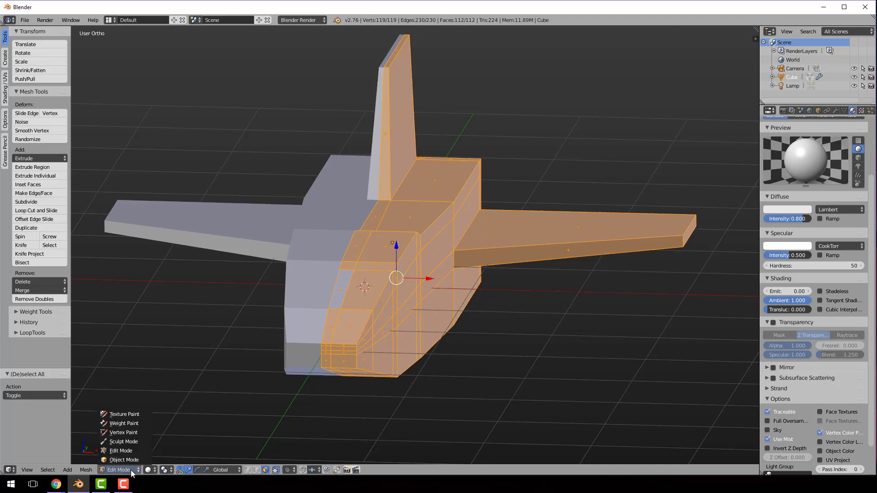
left_click(124, 432)
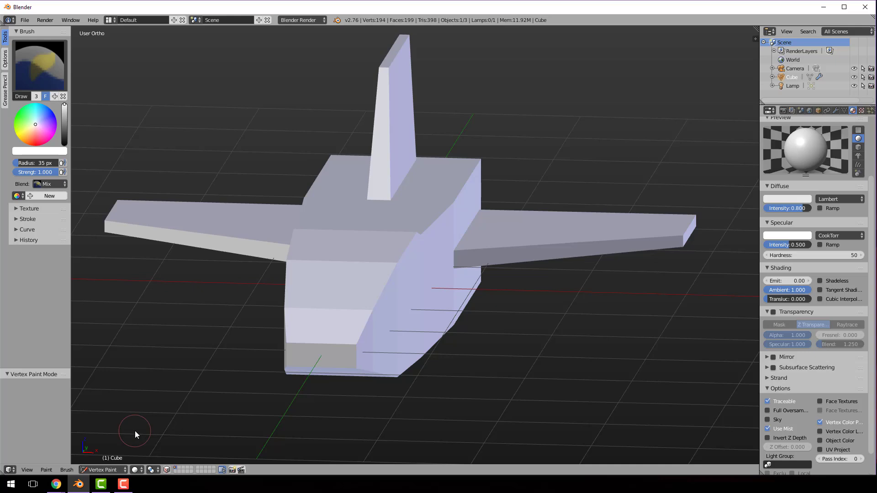
left_click(167, 469)
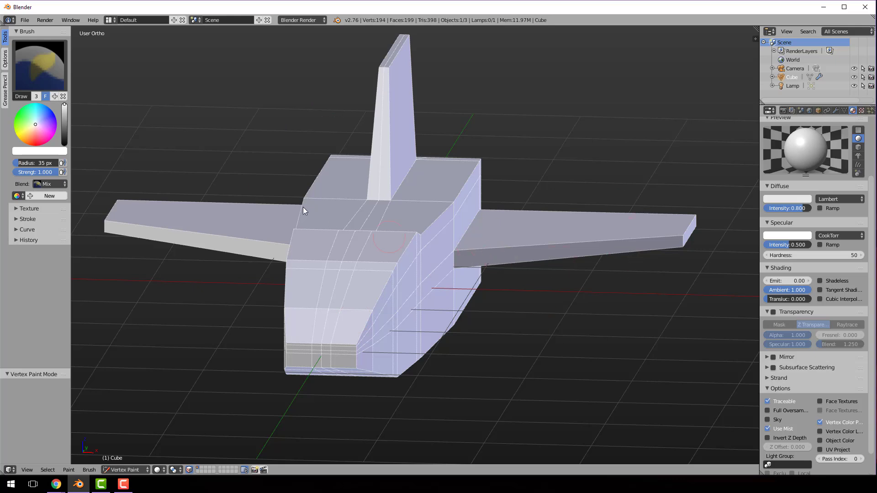
left_click_drag(40, 144, 35, 143)
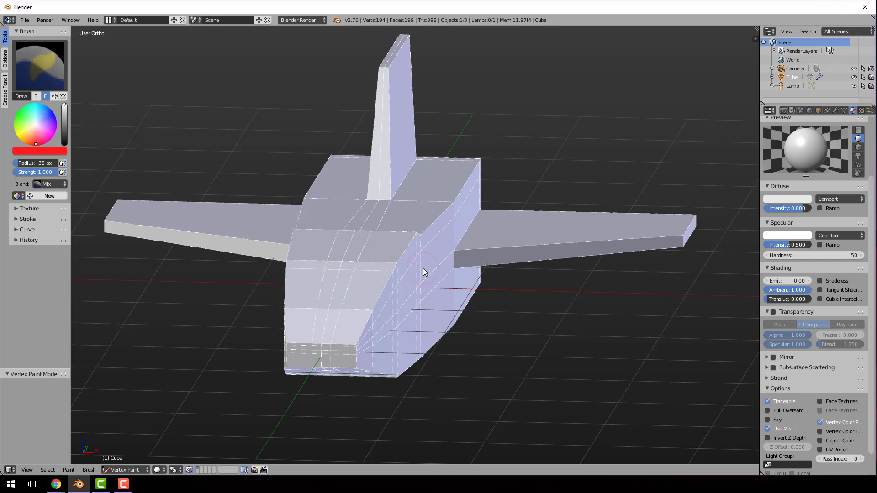
key("shift+k")
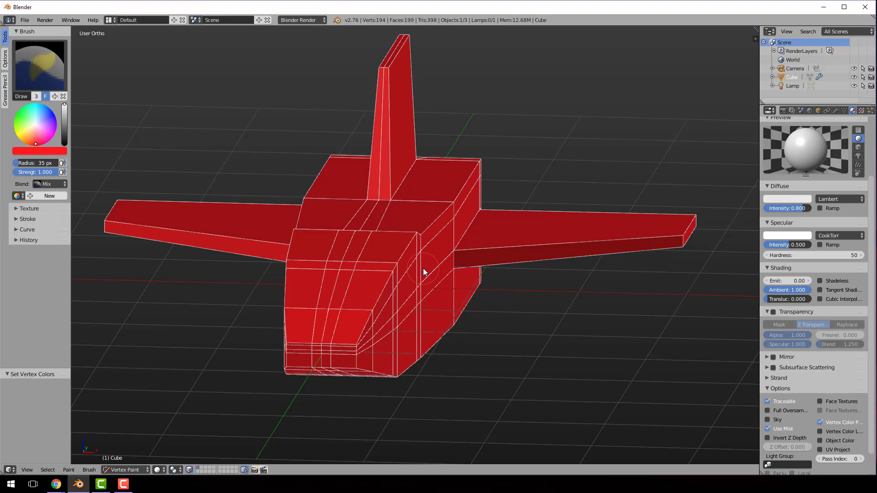
In Edit Mode, select only the cockpit canopy's top and side faces on the editable half of the ship
mouse_move(544, 270)
middle_mouse_down()
mouse_move(454, 253)
mouse_move(530, 272)
middle_mouse_up()
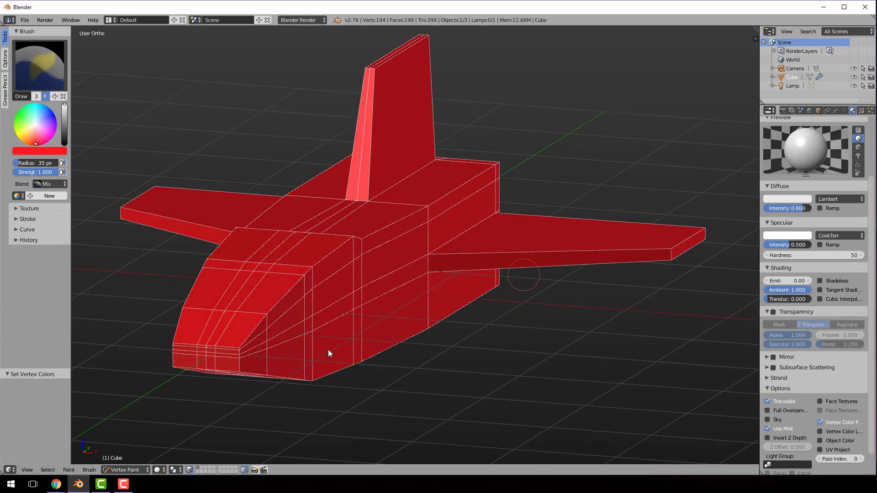
middle_click_drag(329, 352, 319, 358)
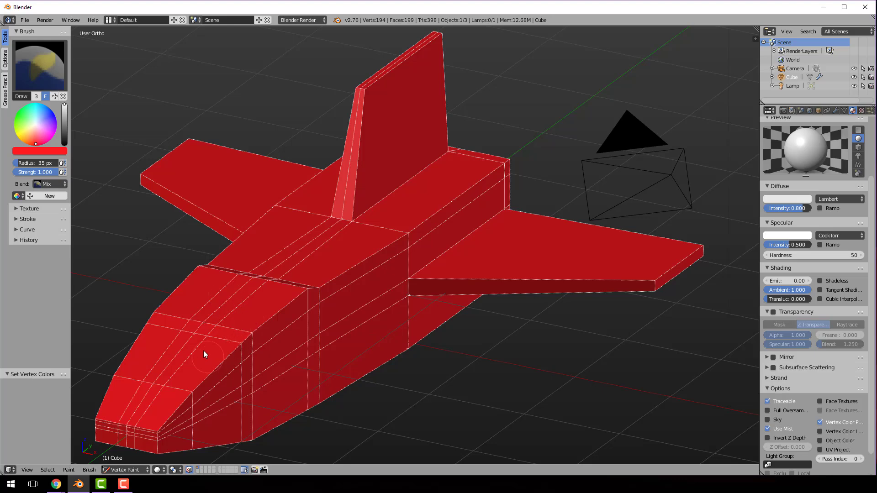
left_click(147, 470)
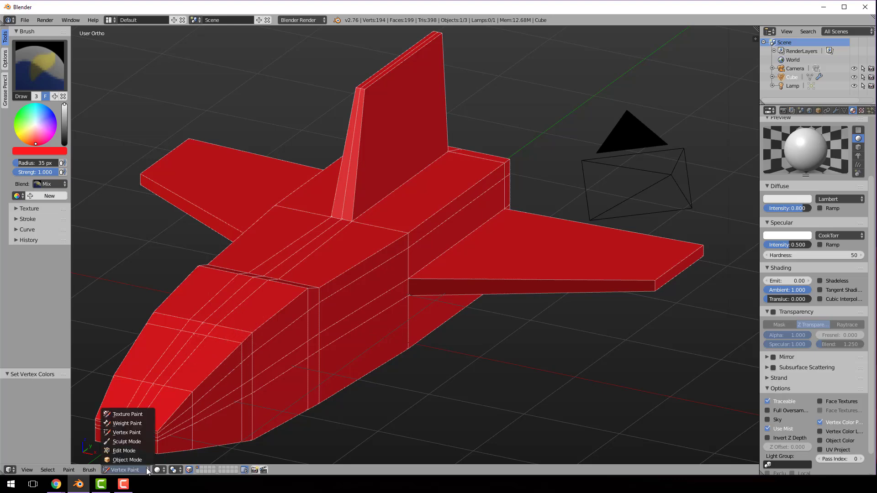
left_click(129, 451)
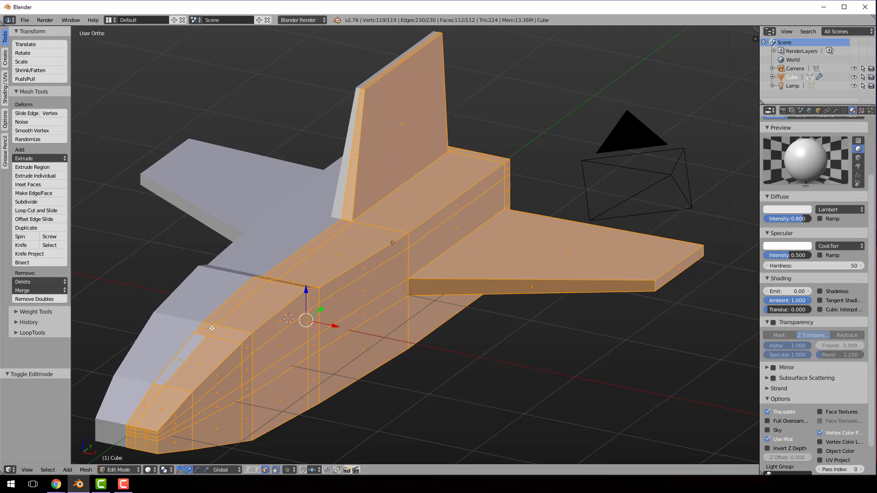
key("a")
right_click(226, 313)
right_click(239, 312, "shift")
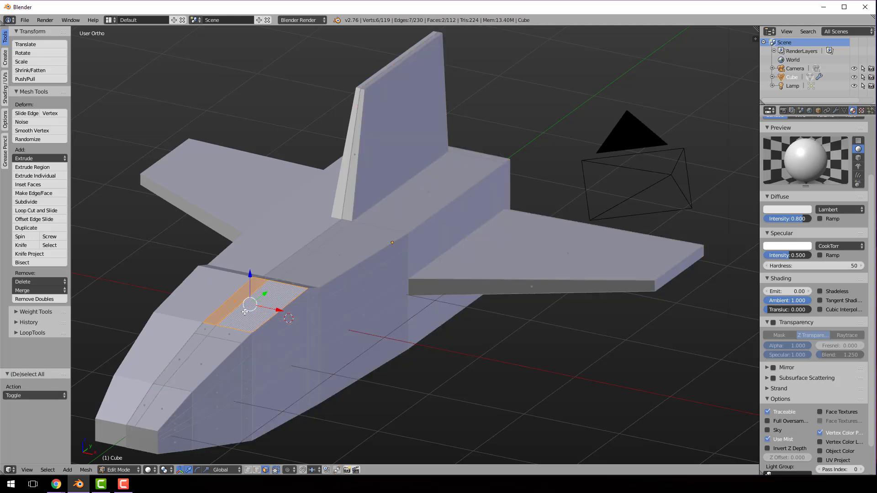
key("c")
left_click(215, 333)
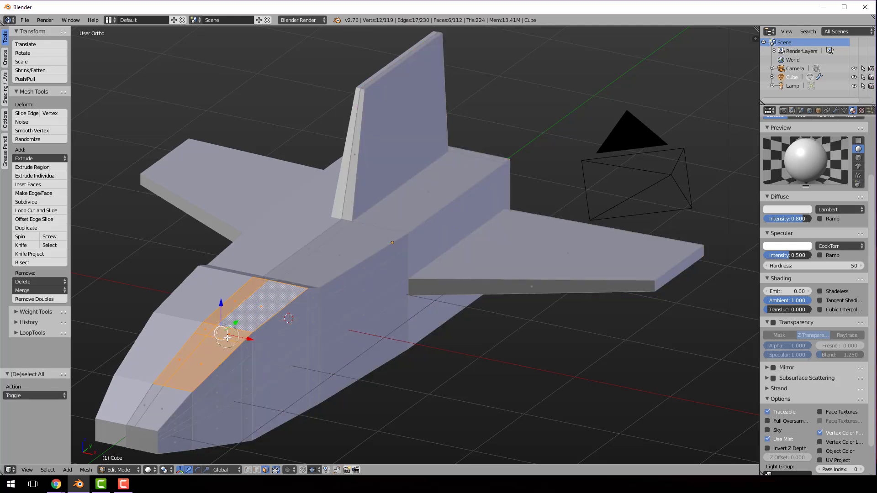
left_click(232, 343)
left_click(252, 344)
left_click(240, 360)
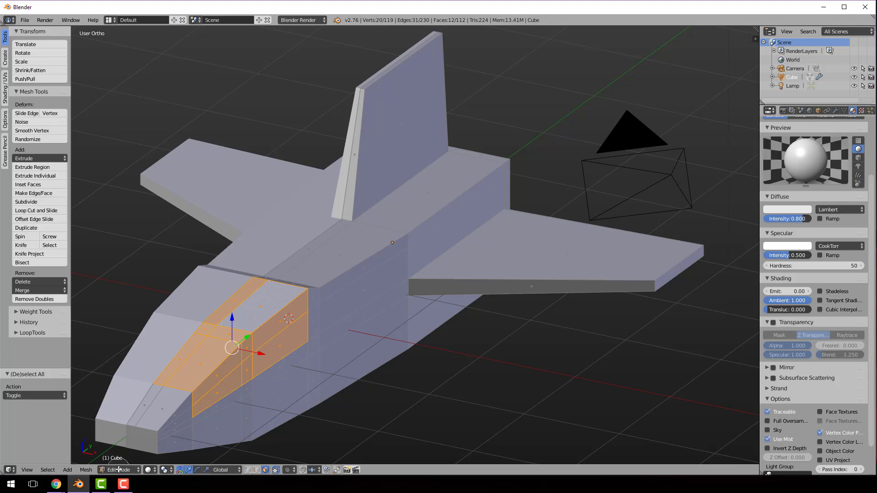
key("Escape")
Return to Vertex Paint mode and fill the selected canopy faces with black
left_click(137, 472)
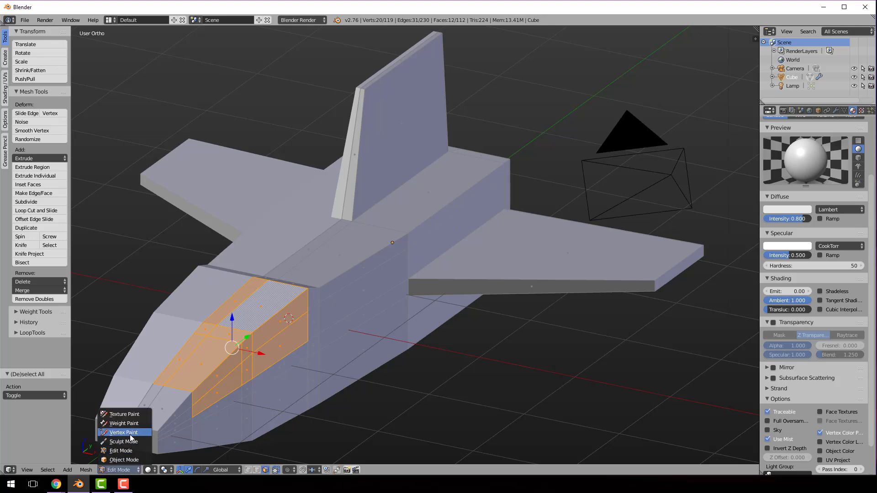
left_click(131, 437)
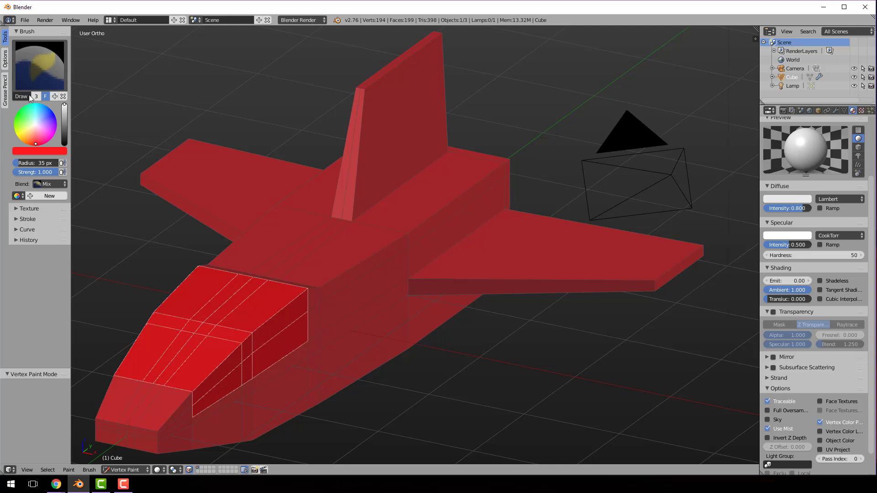
left_click_drag(63, 131, 64, 145)
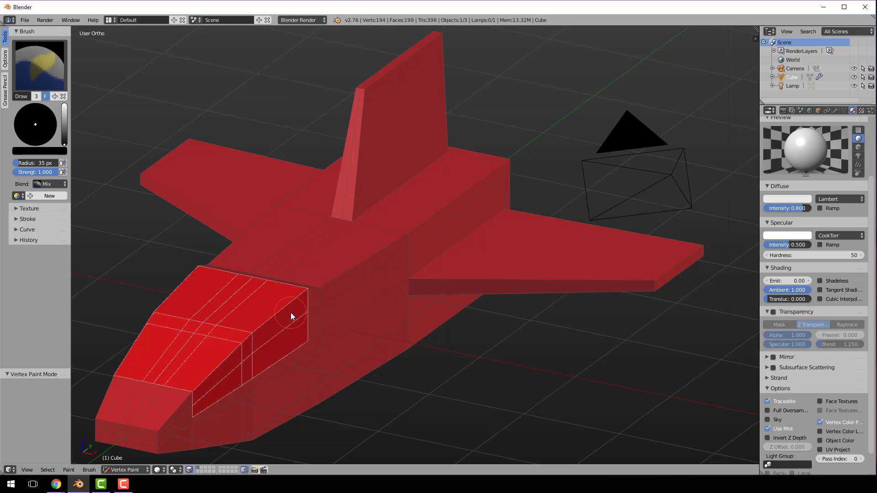
key("shift+k")
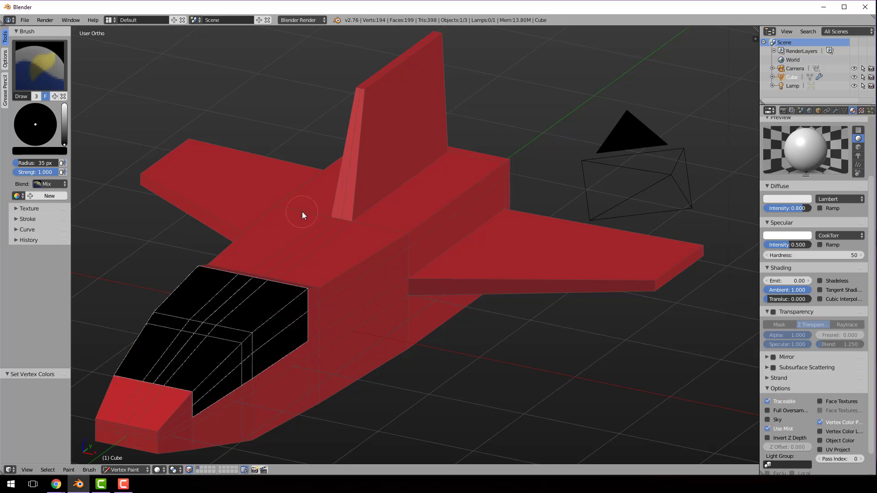
Check the ship's colours in the Zaxxon screenshot in Chrome and return to Blender
mouse_move(57, 484)
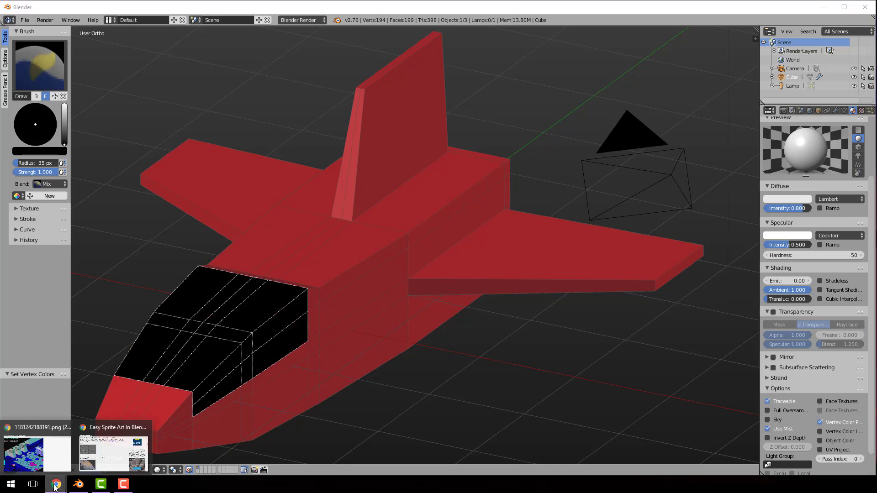
left_click(29, 465)
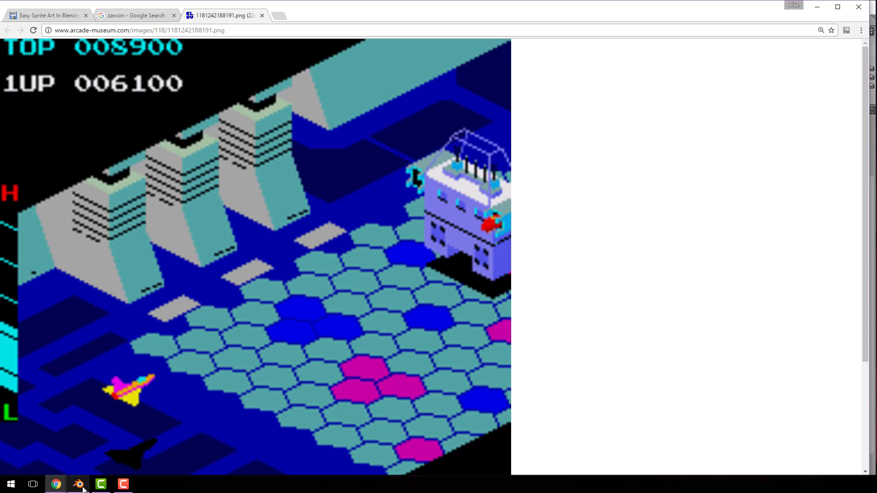
mouse_move(78, 484)
left_click(78, 446)
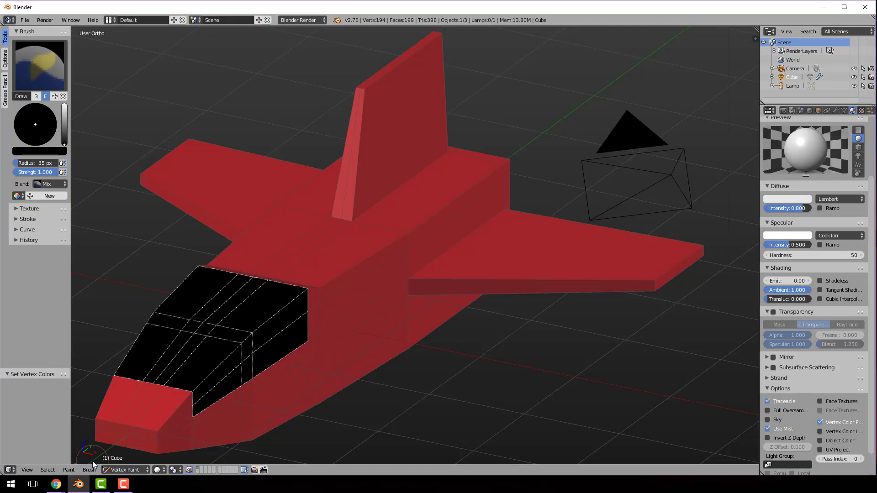
In Edit Mode, replace the selection with the wing's upper, front, tip and underside faces
left_click(133, 471)
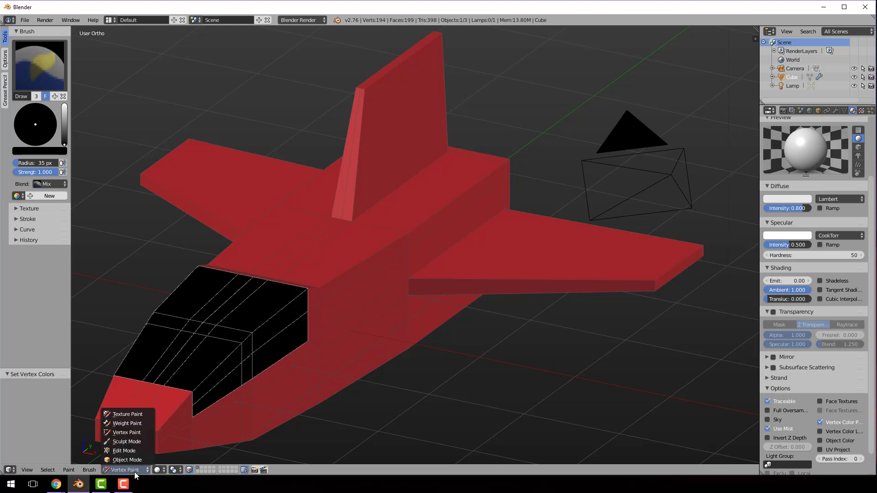
left_click(124, 451)
key("a")
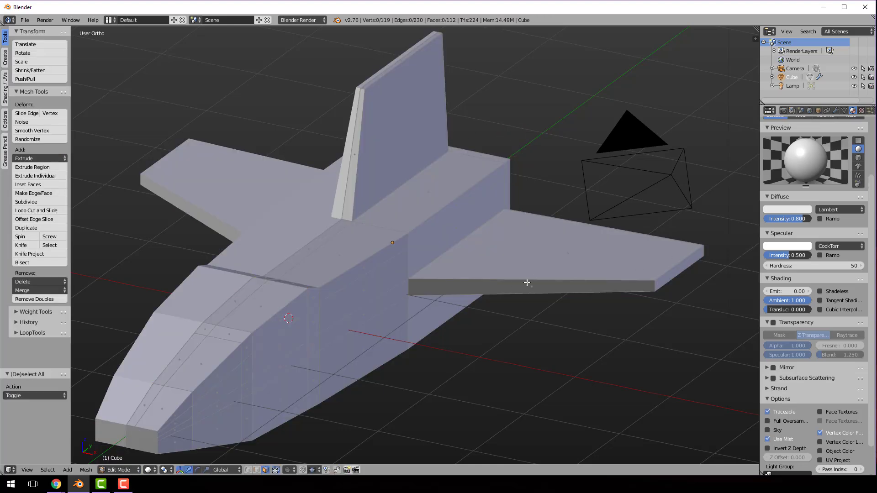
key("l")
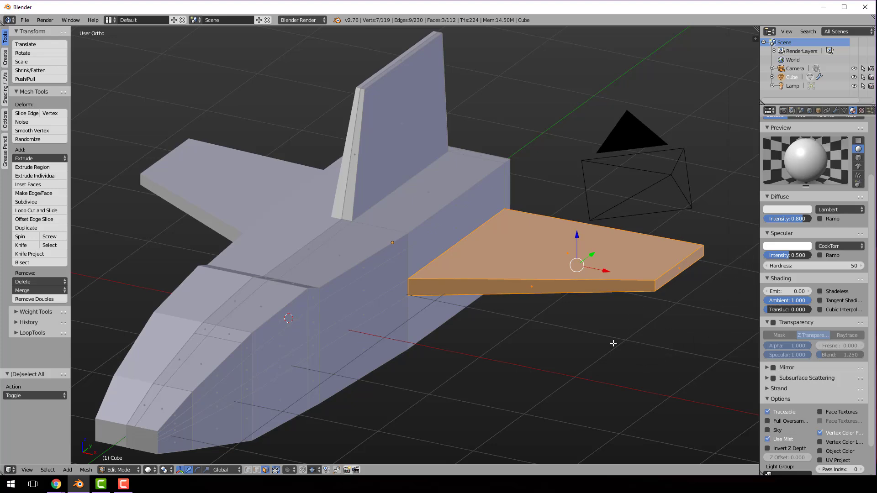
middle_click_drag(613, 343, 610, 285)
key("c")
left_click(577, 289)
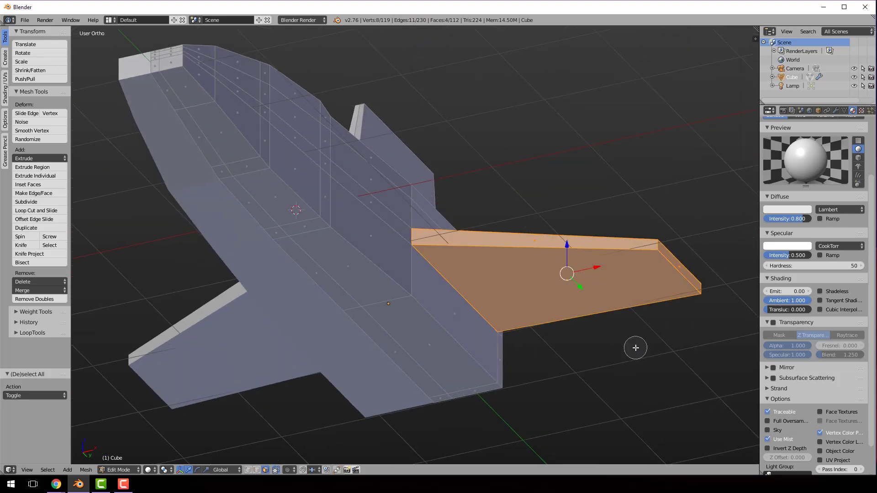
key("Escape")
Add the wing's rear edge face to the selection, leaving out the hull faces beneath the wing
mouse_move(635, 349)
middle_mouse_down()
mouse_move(503, 386)
mouse_move(585, 313)
middle_mouse_up()
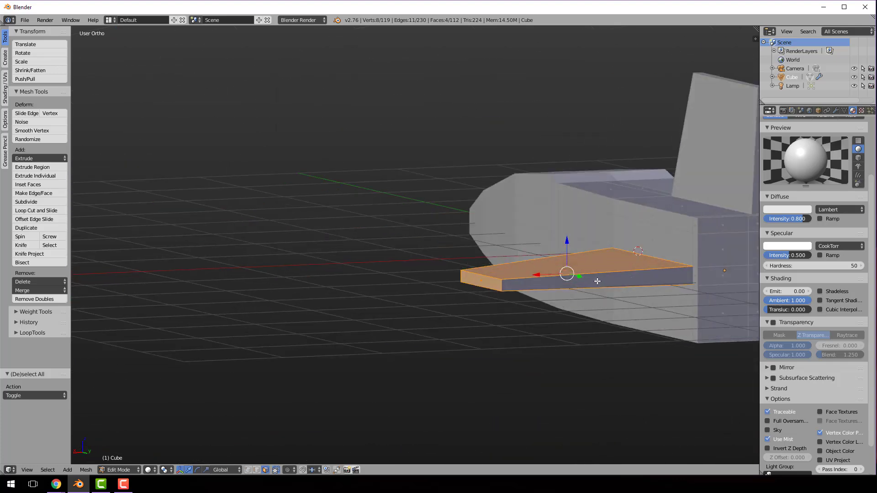
key("c")
left_click_drag(599, 282, 598, 299)
mouse_move(597, 306)
middle_mouse_down()
mouse_move(583, 329)
mouse_move(603, 285)
middle_mouse_up()
left_click(602, 285)
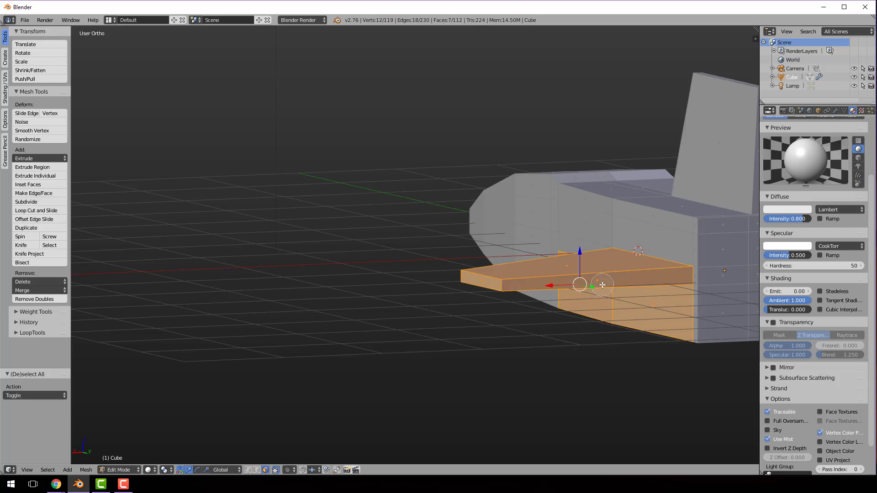
middle_click(595, 293)
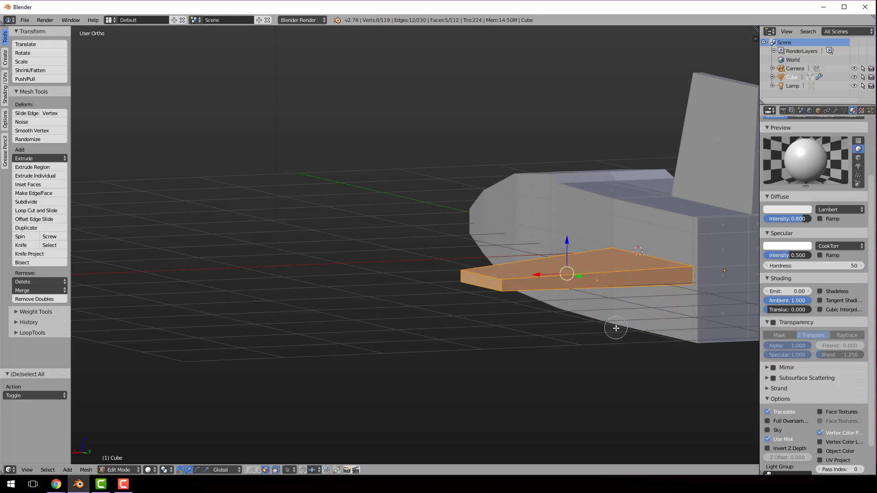
key("Escape")
mouse_move(415, 375)
middle_mouse_down()
mouse_move(440, 347)
mouse_move(594, 384)
mouse_move(534, 366)
mouse_move(581, 386)
middle_mouse_up()
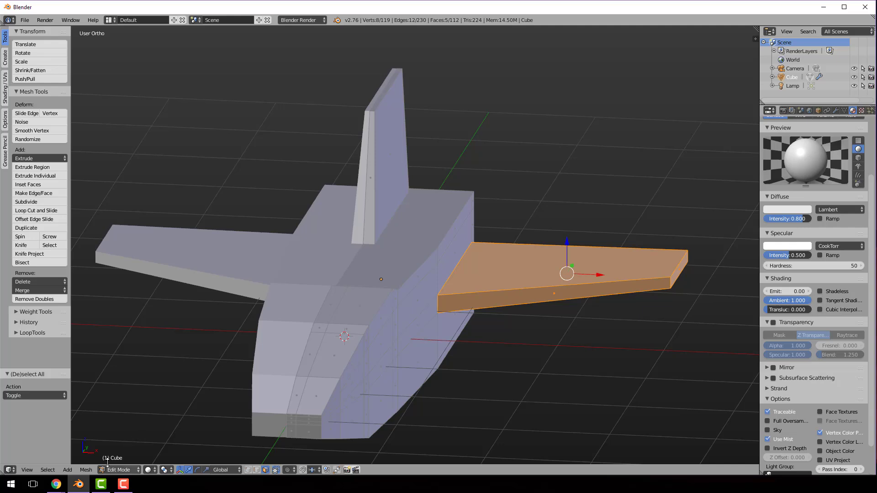
Return to Vertex Paint mode and fill the selected wing faces with bright yellow
left_click(119, 470)
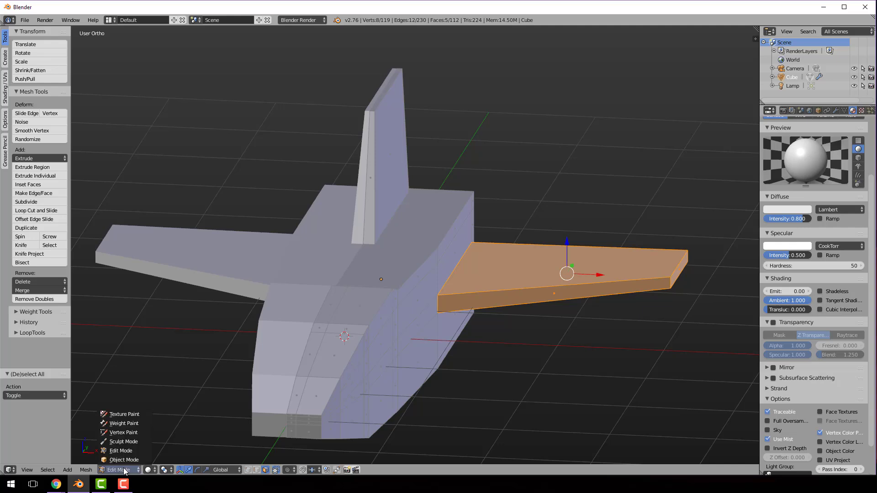
left_click(124, 432)
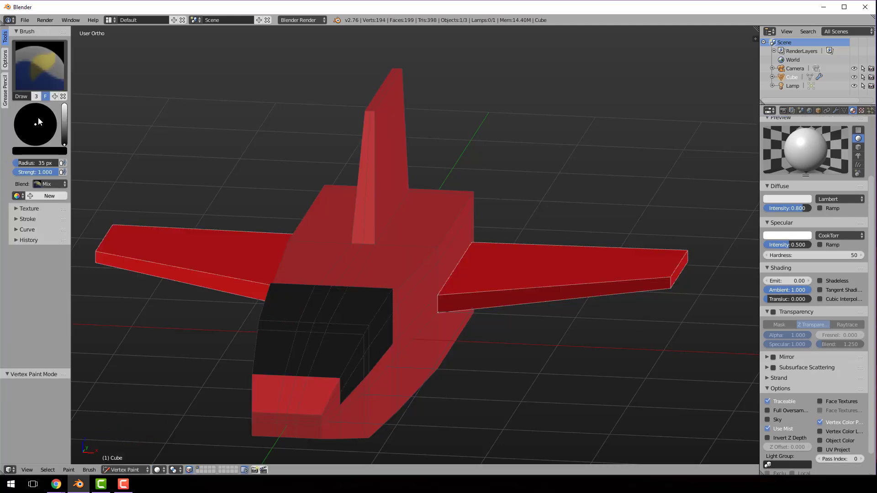
left_click_drag(64, 133, 64, 105)
left_click_drag(23, 137, 17, 135)
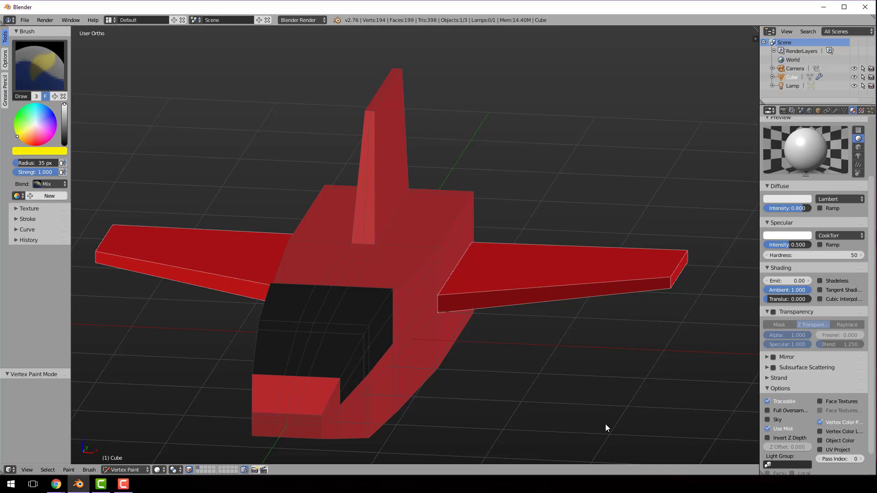
key("shift+k")
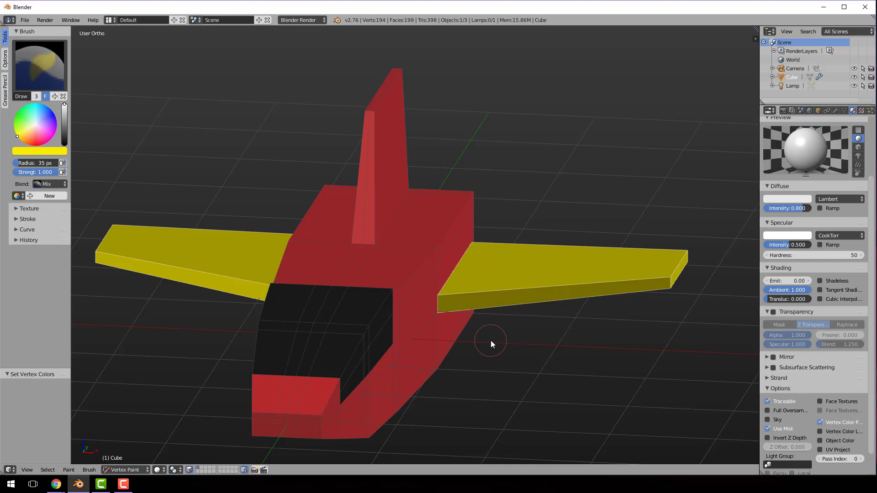
In Edit Mode, add a loop cut around the hull a short distance behind the cockpit
middle_click_drag(560, 374, 515, 389)
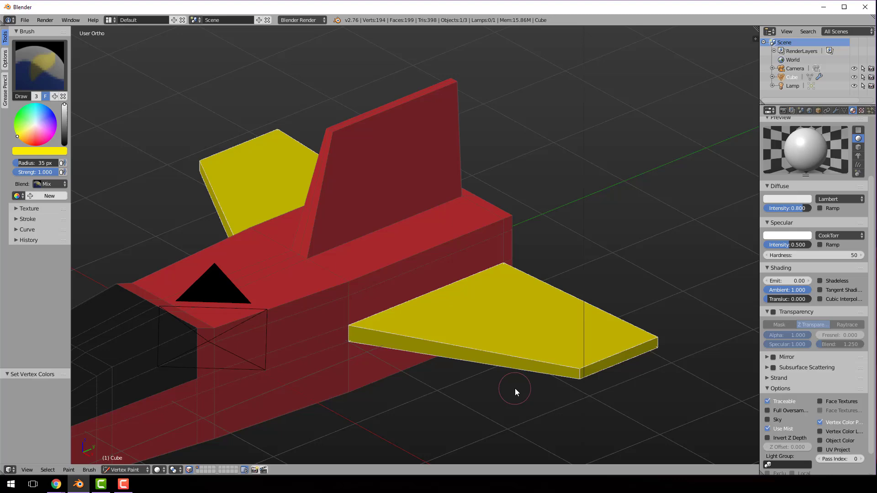
left_click(136, 469)
left_click(128, 452)
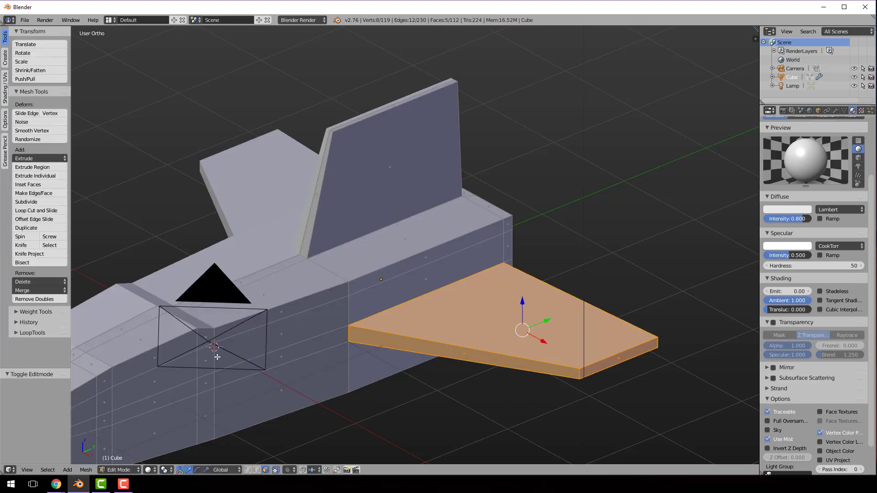
key("ctrl+r")
left_click(226, 325)
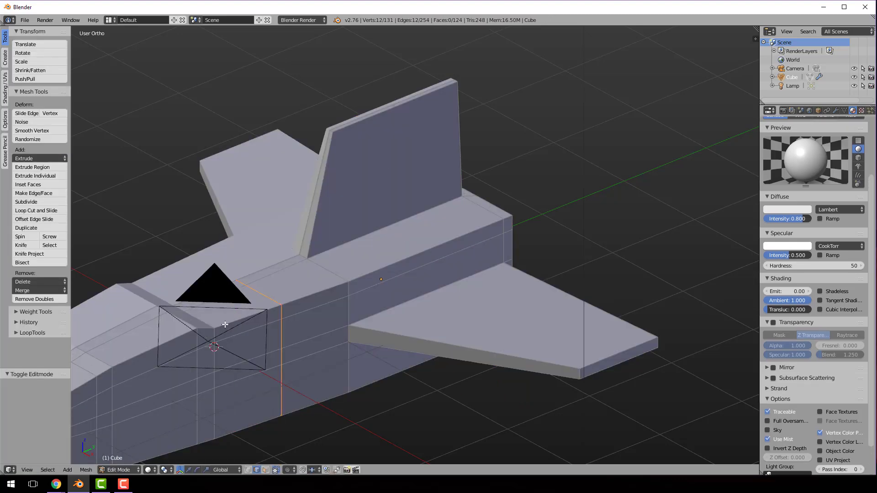
left_click(200, 341)
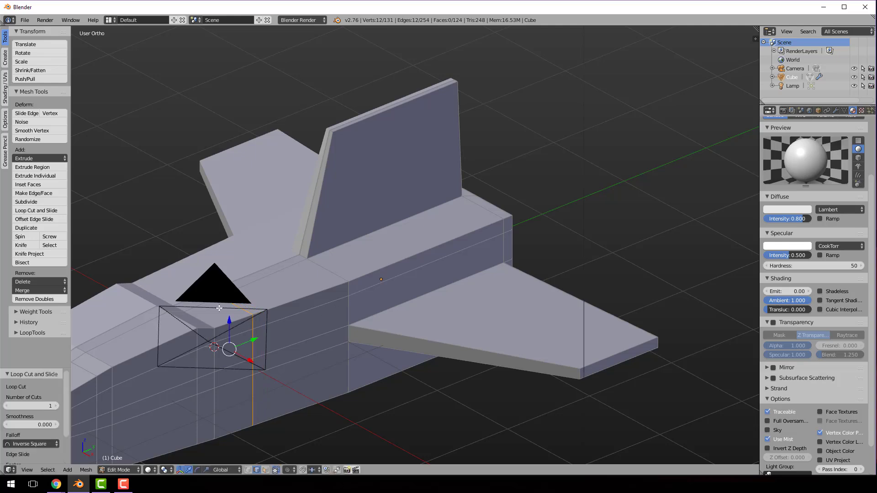
In face select mode, select the narrow band across the hull behind the cockpit and the side strip running back above the wing
key("ctrl+Tab")
left_click(192, 312)
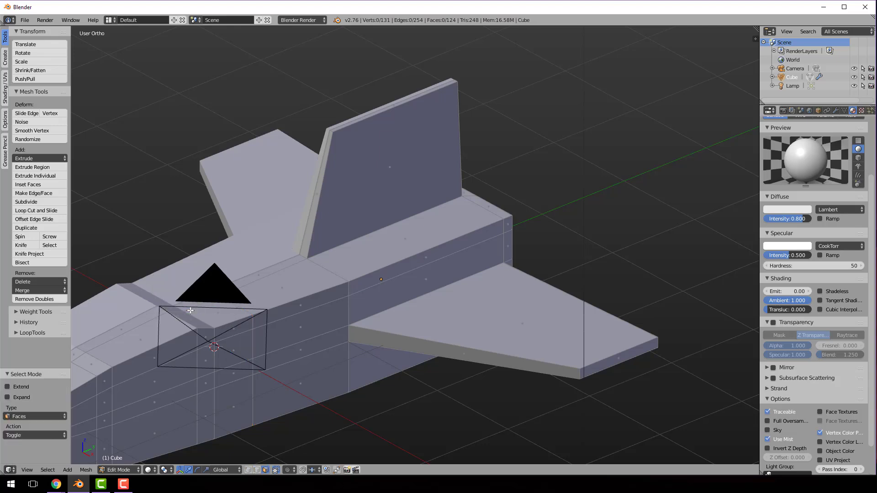
right_click(197, 300)
right_click(215, 321, "shift")
right_click(232, 323, "shift")
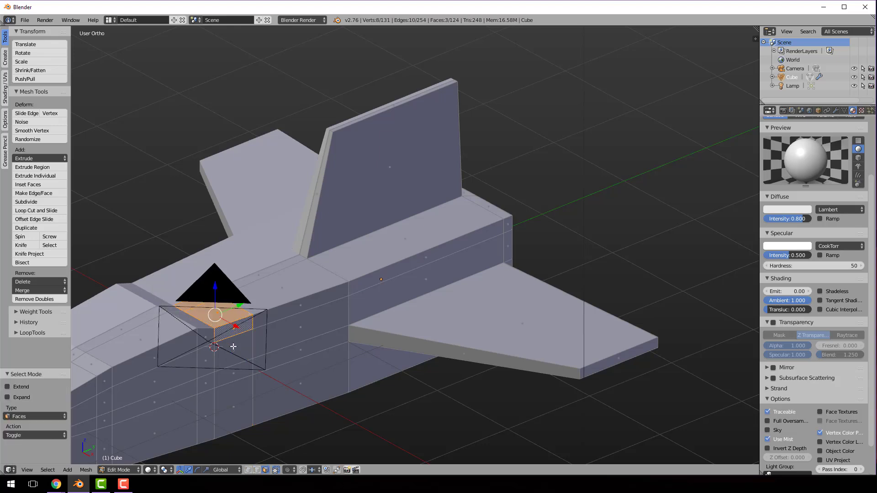
right_click(233, 346, "shift")
right_click(293, 335, "shift")
right_click(377, 303, "shift")
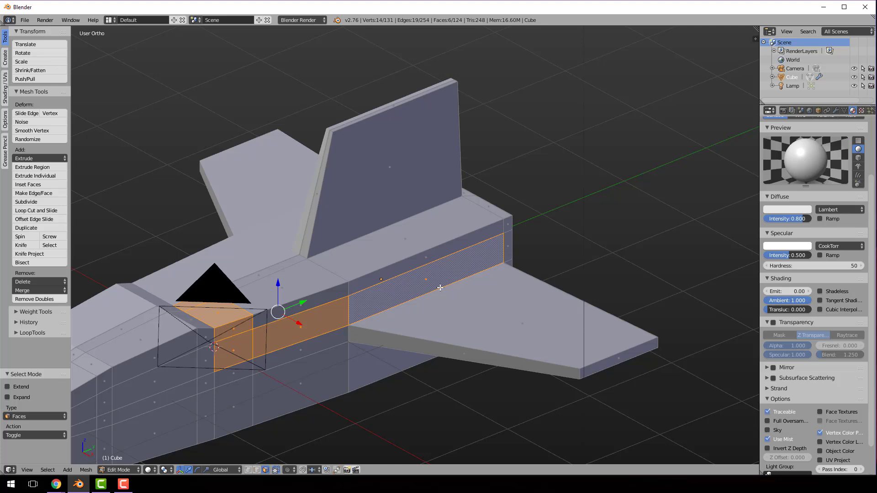
Return to Vertex Paint mode and fill the selected band and side stripe faces with a pale orange-yellow
left_click(122, 470)
left_click(128, 434)
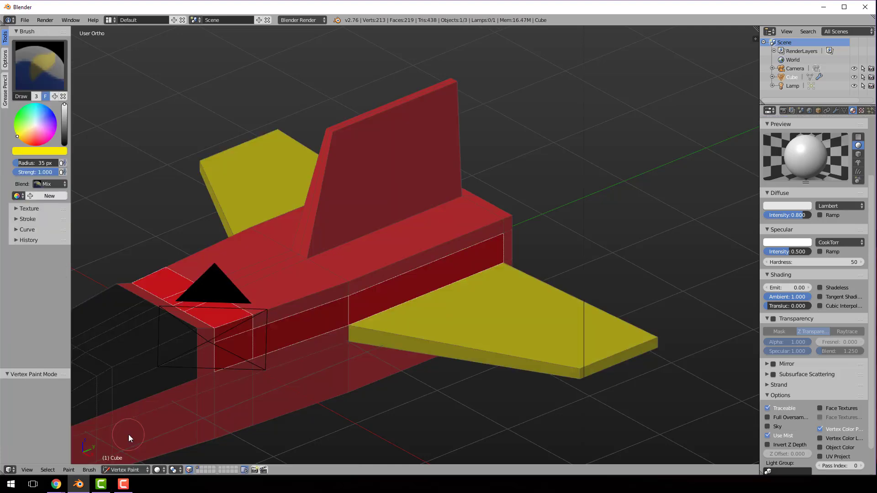
left_click_drag(22, 133, 27, 133)
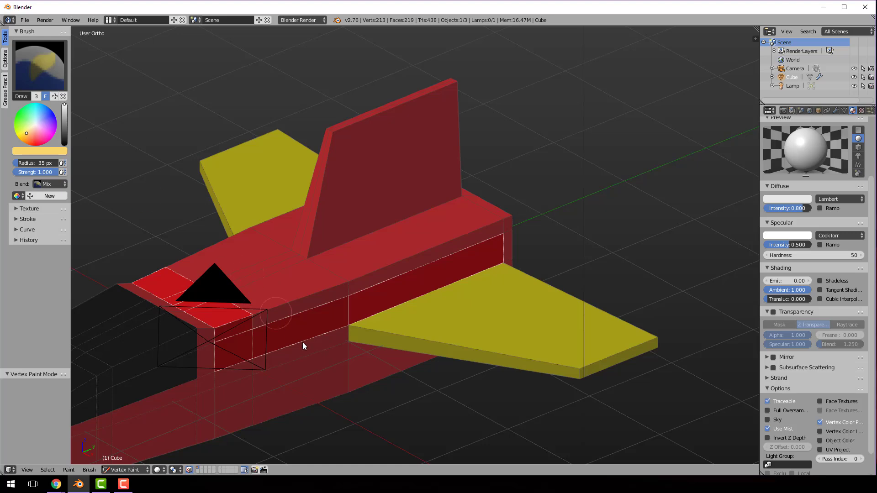
key("shift+k")
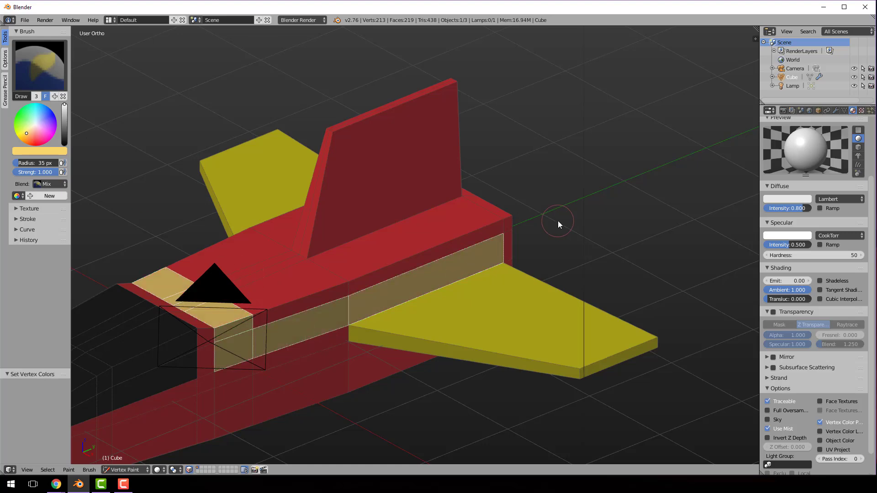
Render the ship from the camera view to check its colours, and return to the 3D View
scroll(558, 221, "down", 2)
middle_click_drag(558, 221, 594, 213)
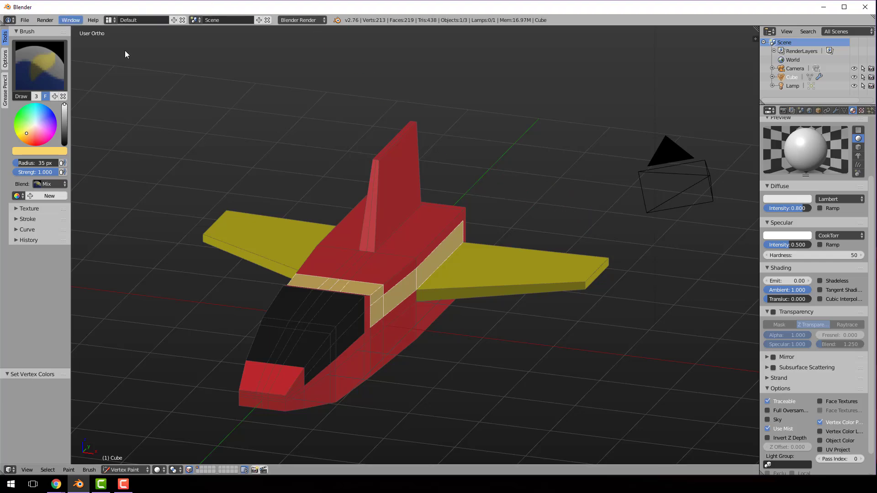
key("KP_0")
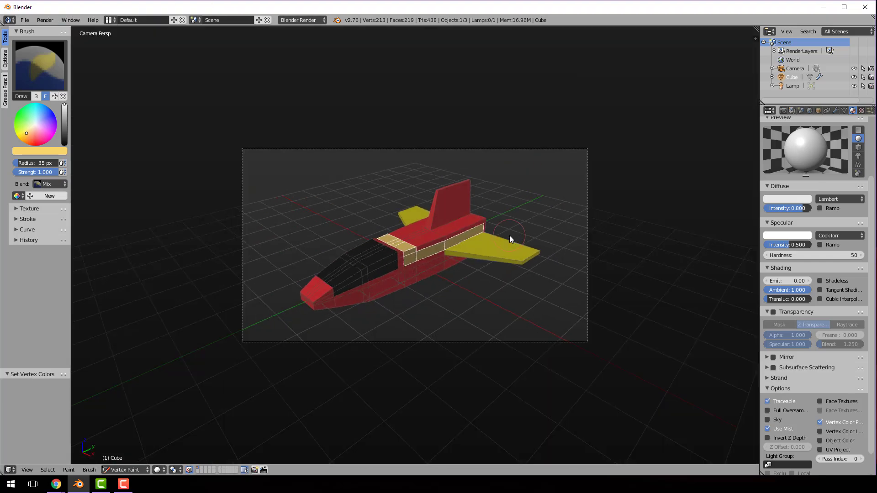
left_click(54, 19)
left_click(59, 29)
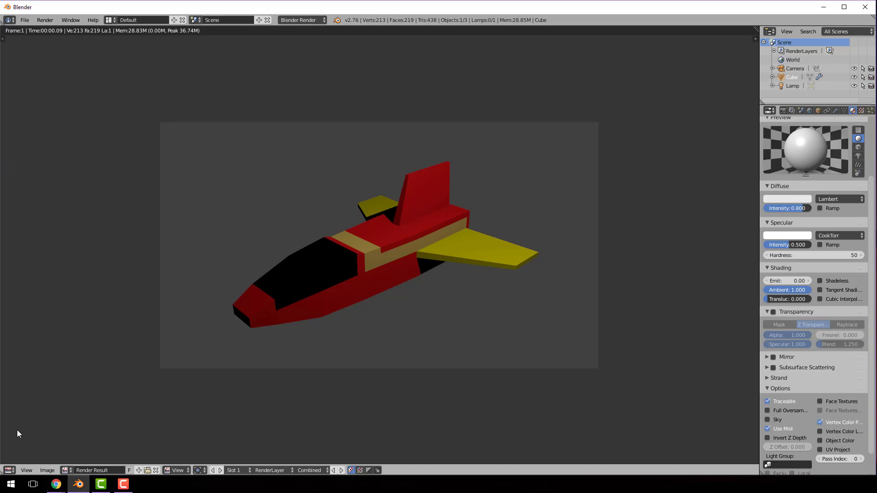
left_click(9, 470)
left_click(27, 462)
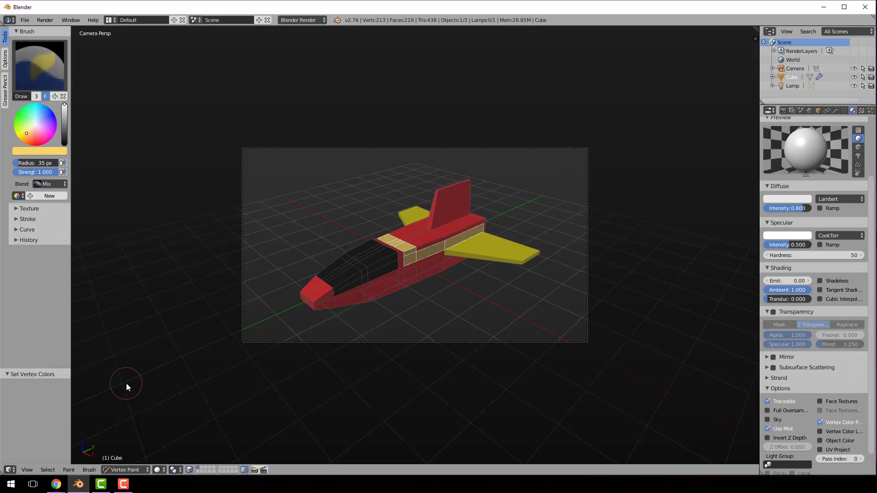
Enable Freestyle in the render settings and render the image with outlines
left_click(783, 111)
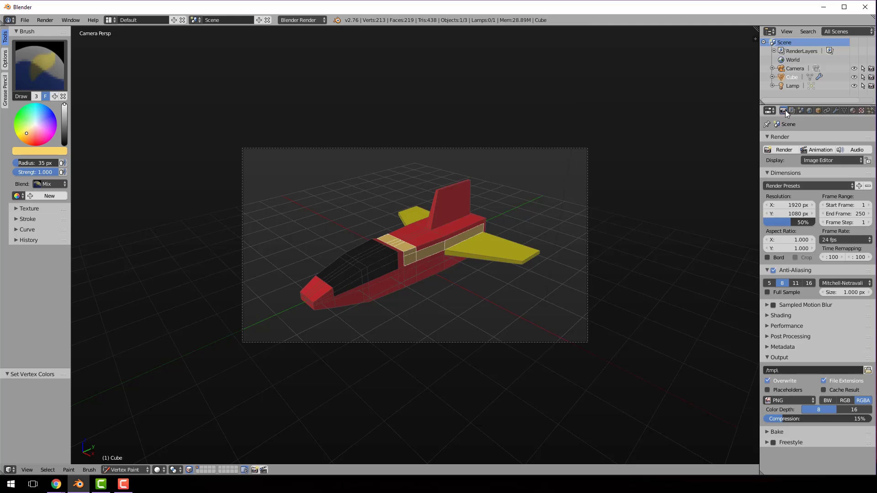
left_click(767, 443)
left_click(773, 442)
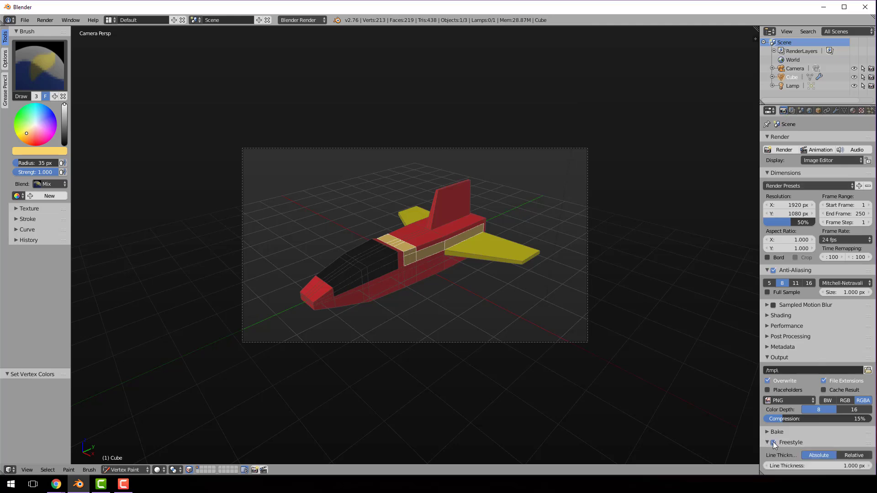
left_click(50, 21)
left_click(54, 29)
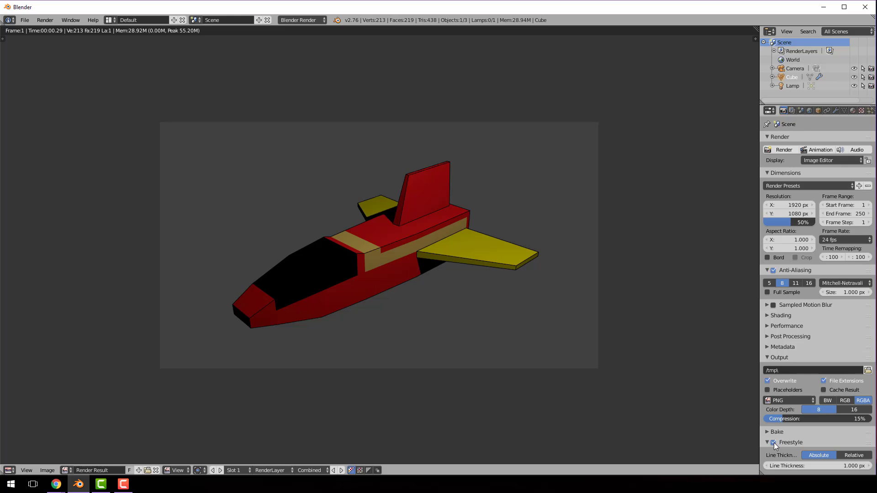
Set the Freestyle line thickness to 3.4 px and render the image again
left_click(799, 446)
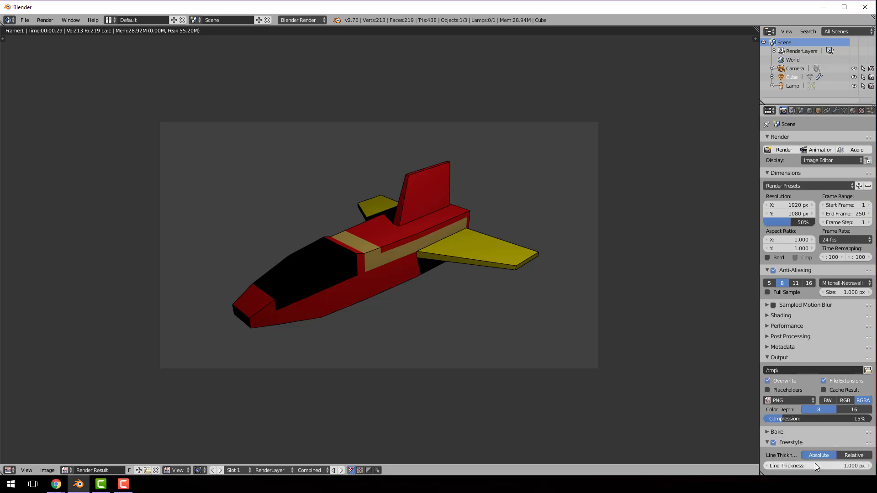
left_click_drag(815, 464, 837, 465)
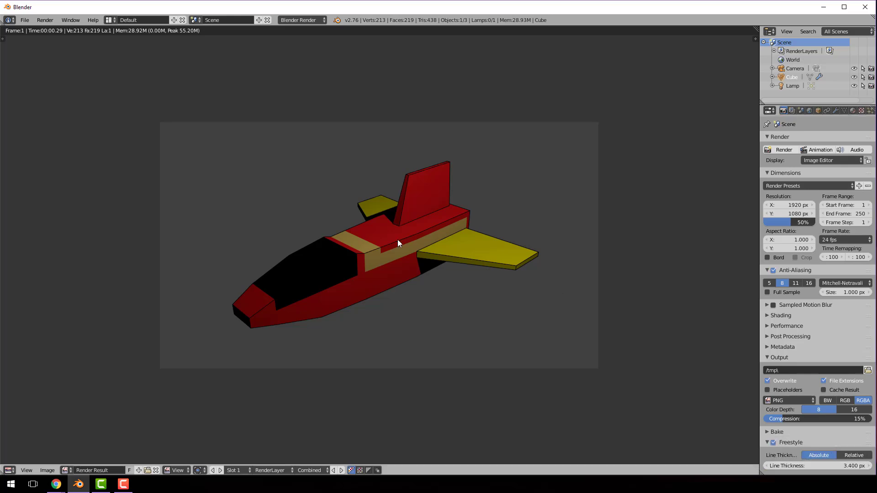
left_click(45, 20)
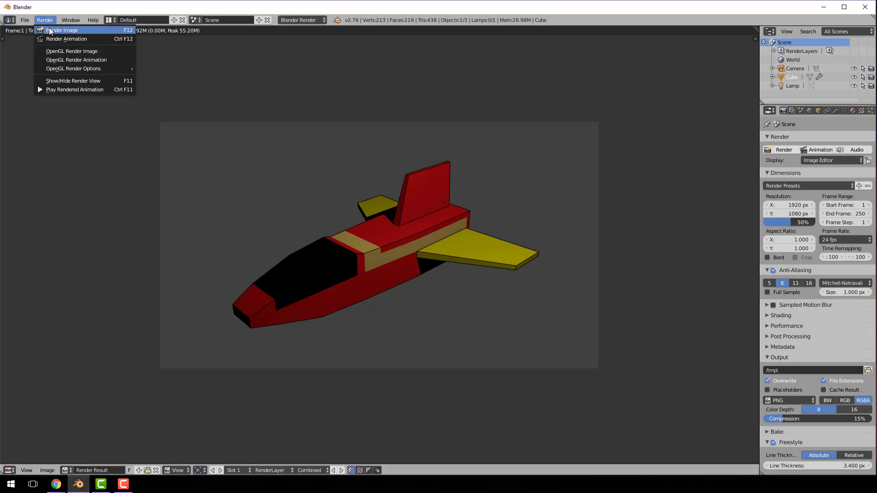
left_click(49, 30)
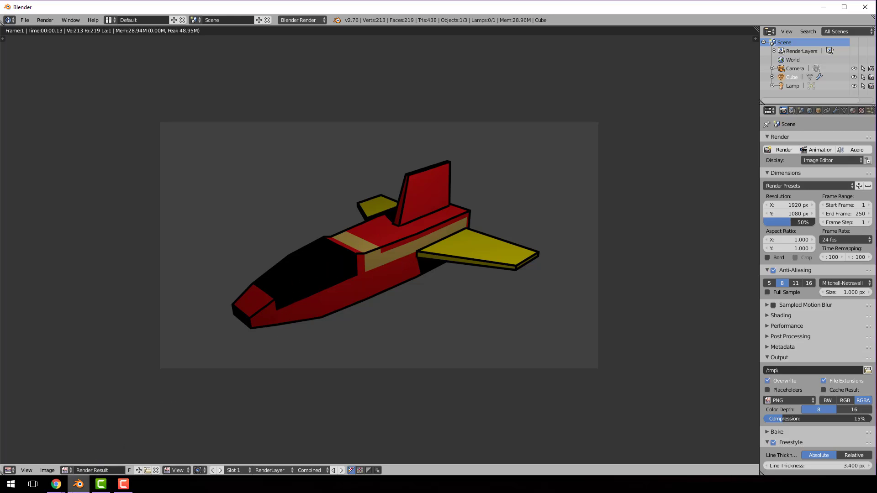
Return to the 3D View in Edit Mode and deselect all faces
mouse_move(63, 483)
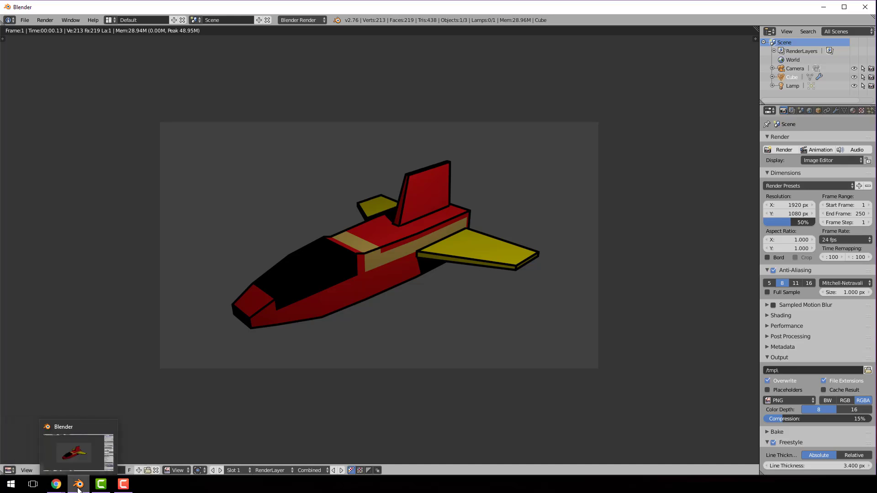
left_click(9, 470)
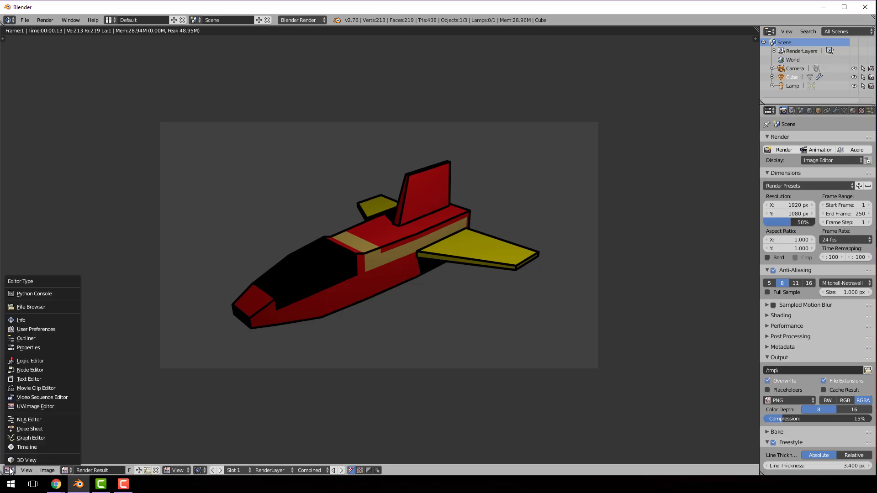
left_click(13, 463)
scroll(320, 262, "up", 4)
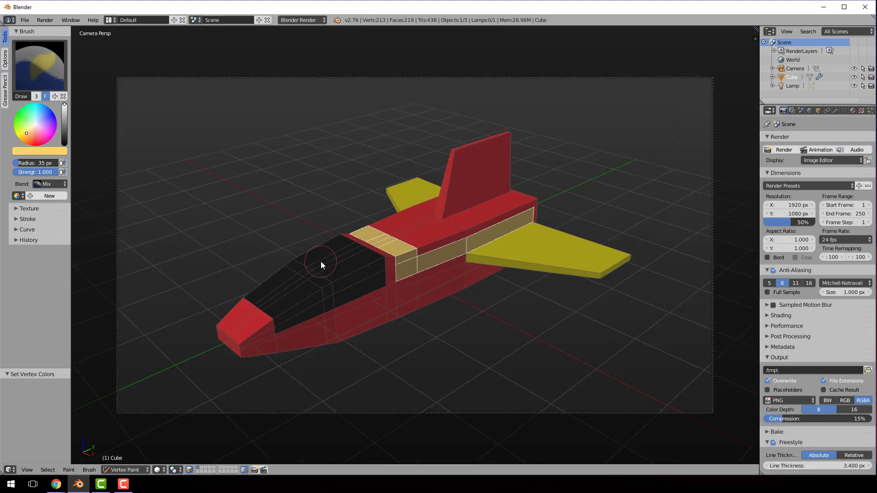
left_click(126, 470)
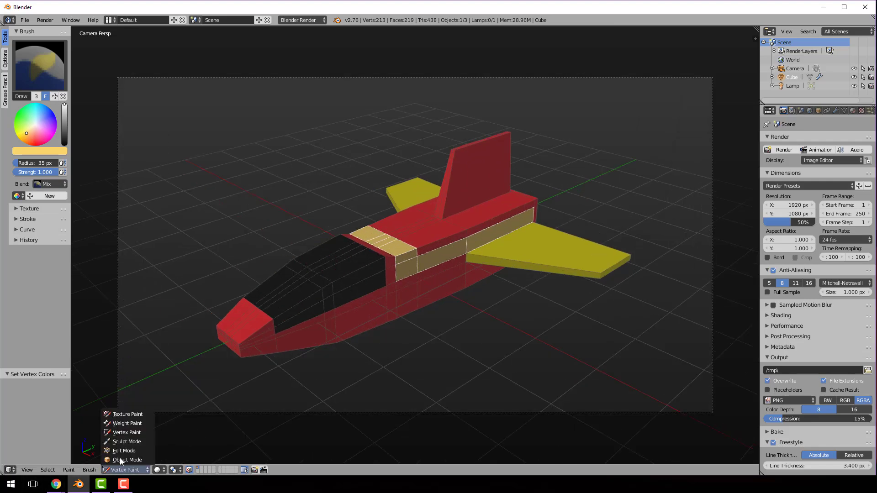
left_click(131, 451)
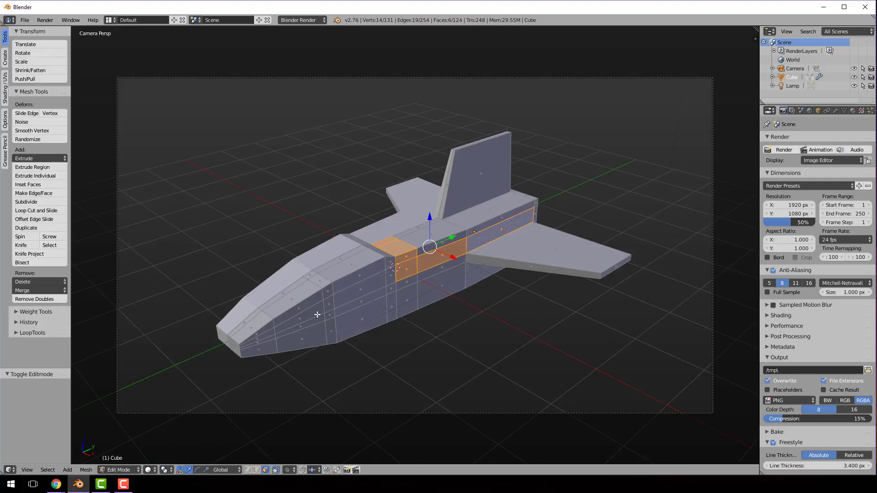
key("a")
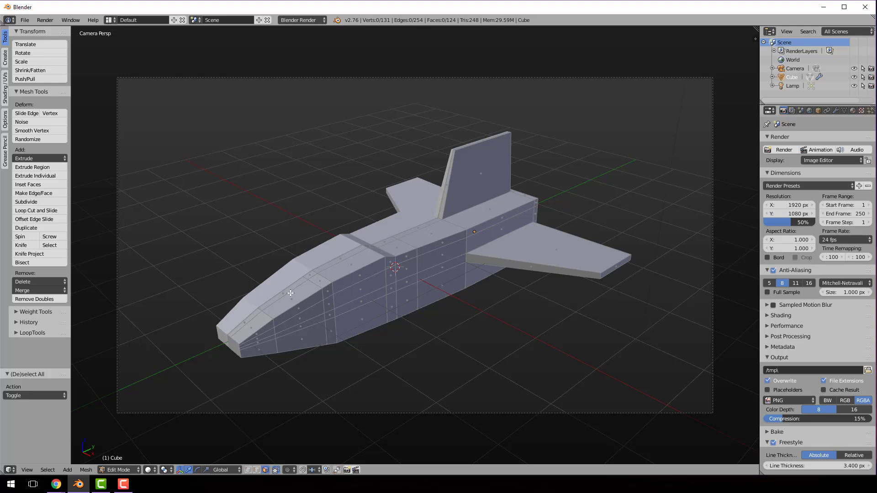
Select all of the cockpit canopy's top and upper side faces, including the narrow strips between its front and rear sections
right_click(287, 293)
right_click(292, 309, "shift")
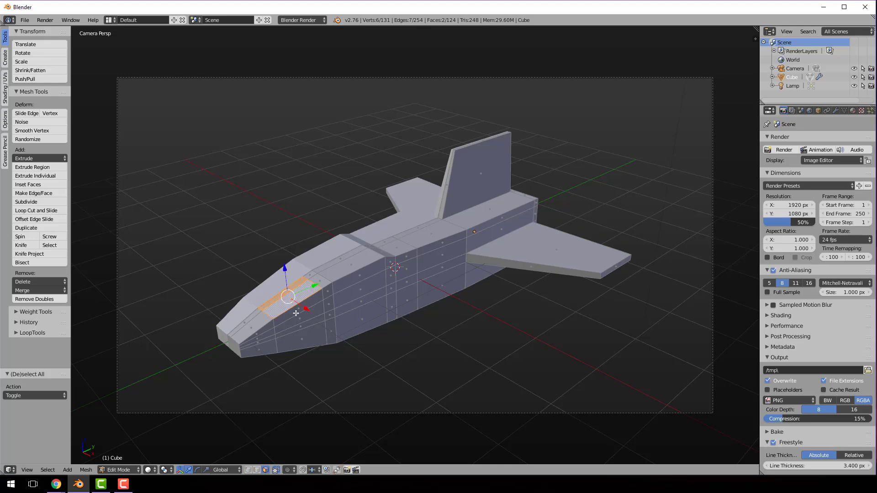
right_click(296, 314, "shift")
right_click(298, 319, "shift")
right_click(328, 304, "shift")
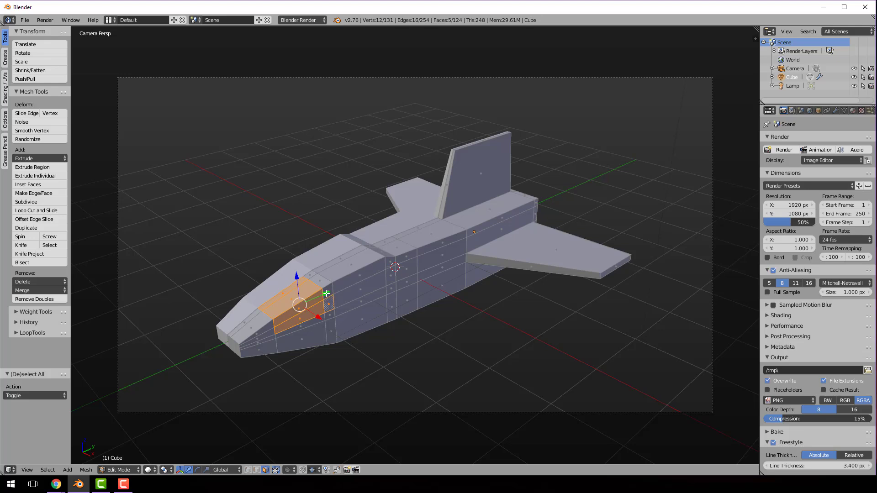
right_click(327, 294, "shift")
right_click(320, 284, "shift")
right_click(311, 277, "shift")
right_click(352, 282, "shift")
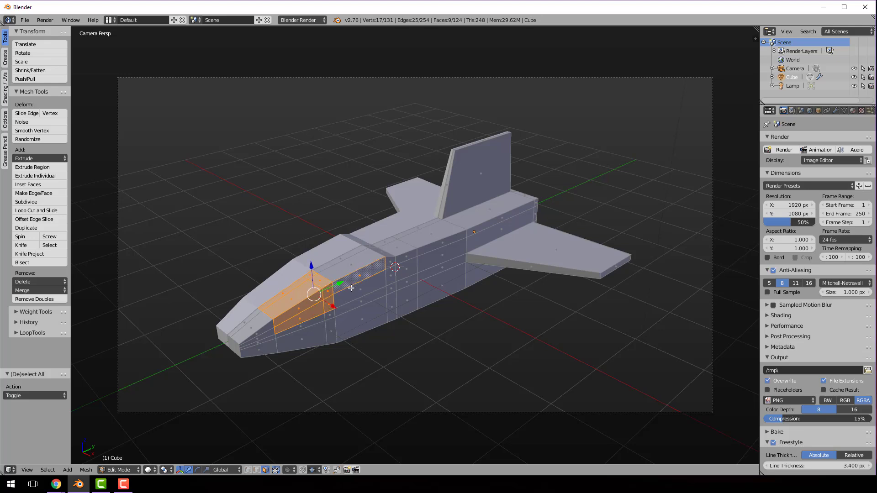
right_click(353, 293, "shift")
right_click(365, 252, "shift")
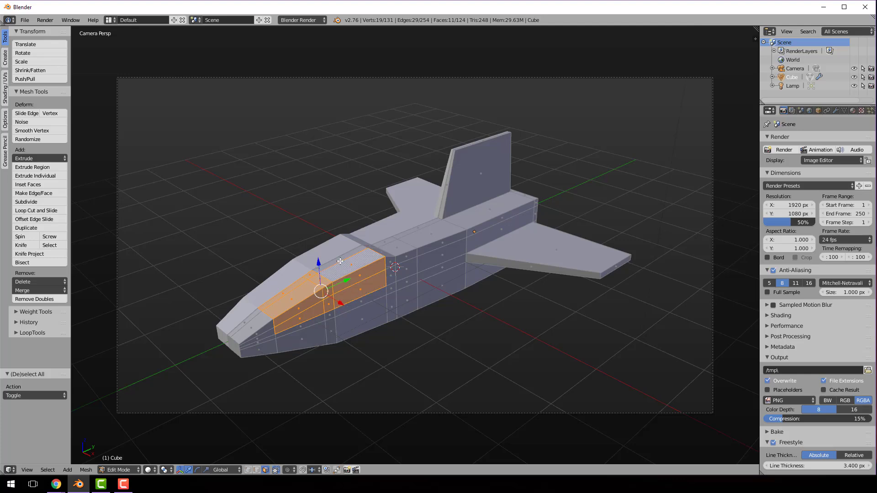
right_click(339, 261, "shift")
Fill the selected canopy faces with a dark grey vertex colour in Vertex Paint mode and render the image
left_click(120, 470)
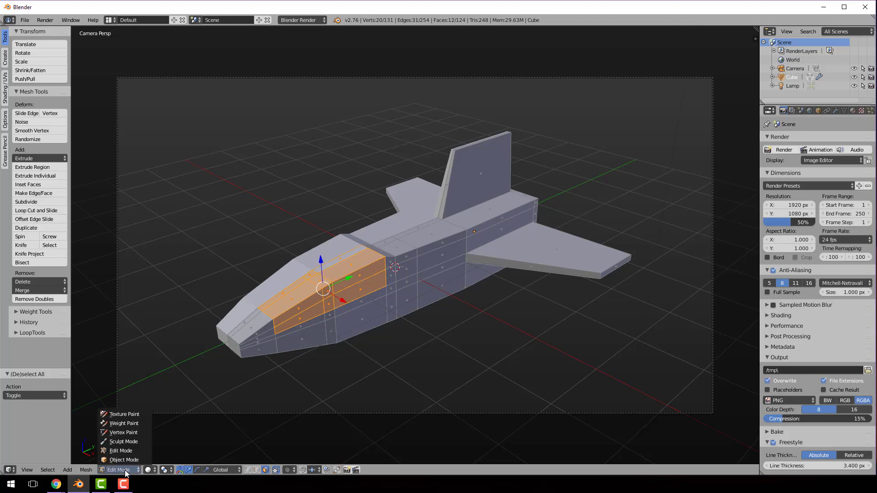
left_click(131, 433)
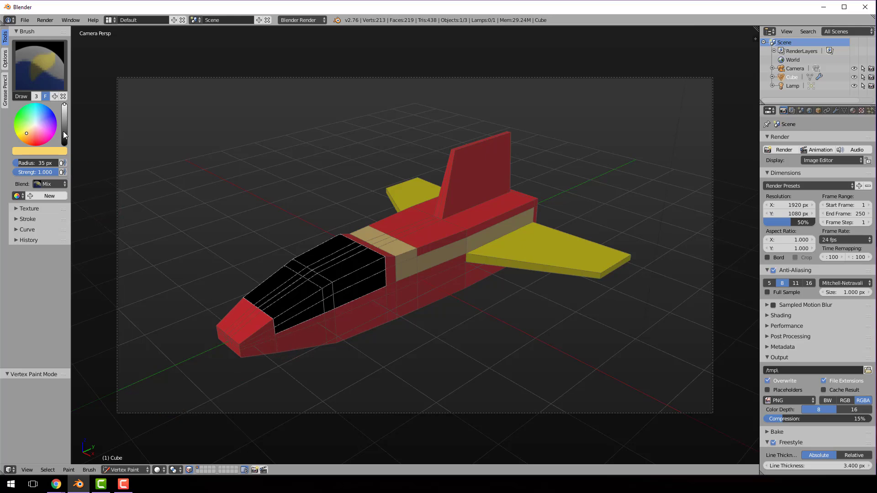
left_click_drag(64, 132, 64, 123)
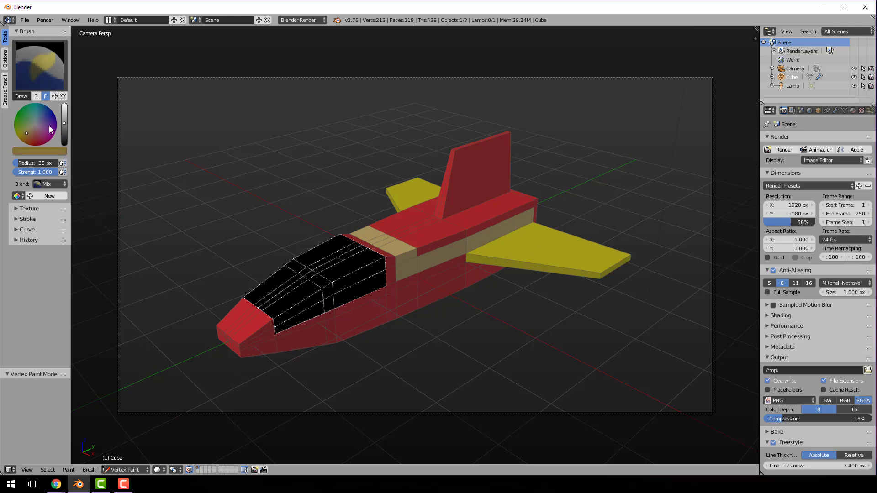
left_click(37, 123)
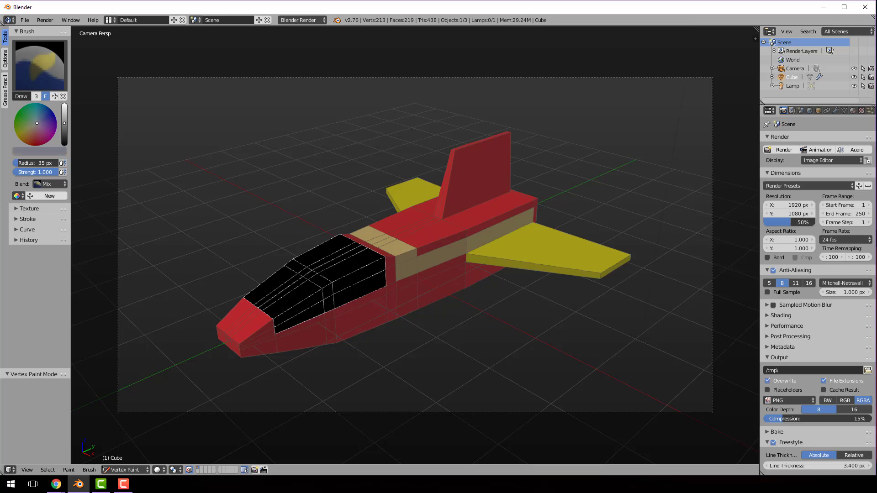
left_click_drag(64, 133, 65, 131)
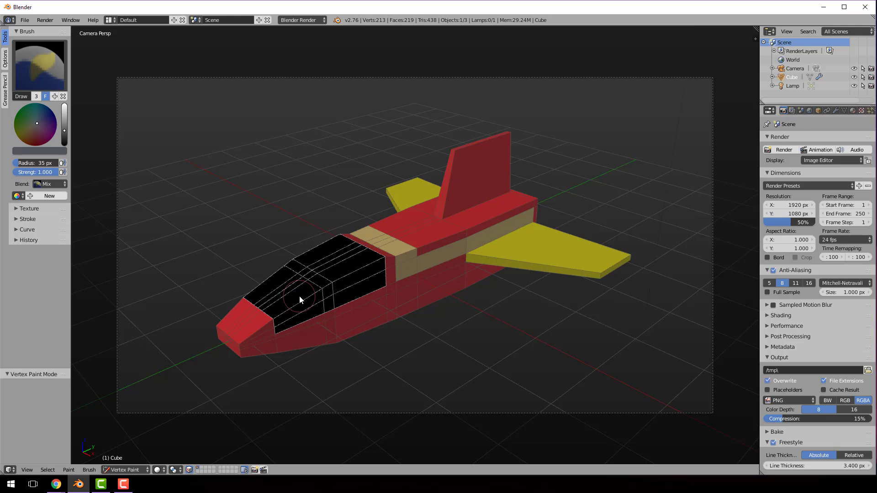
key("shift+k")
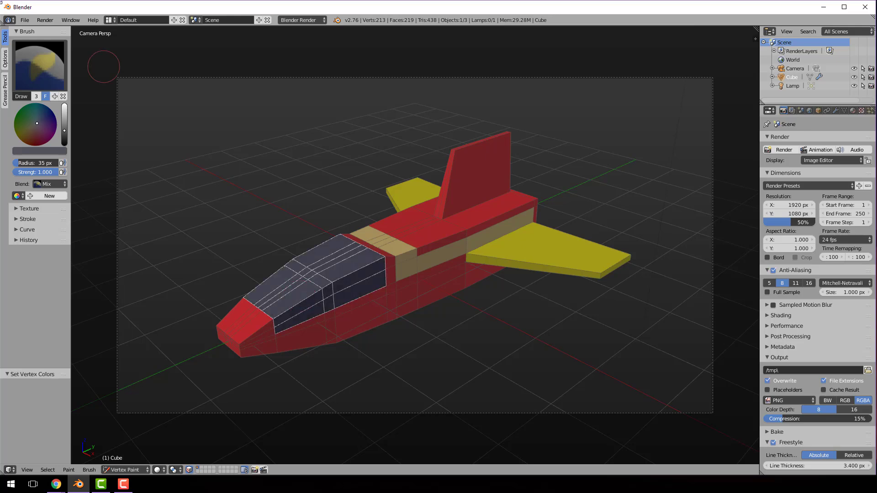
left_click(50, 23)
left_click(55, 28)
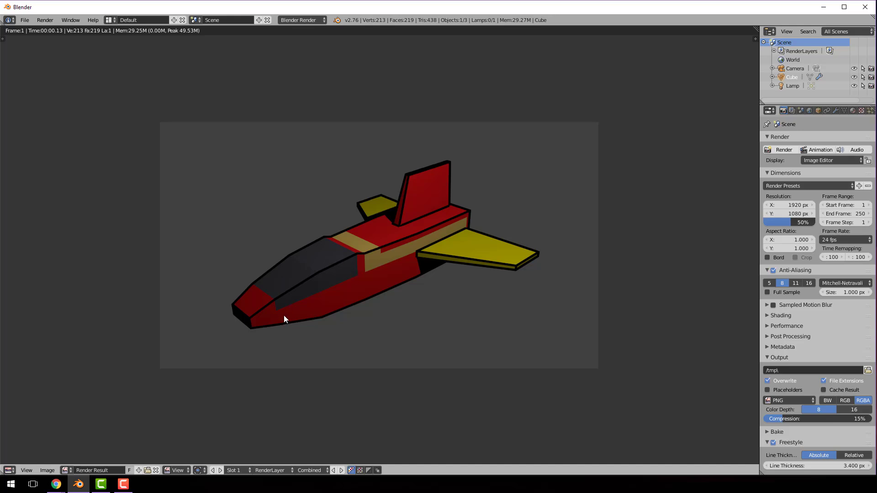
Return to the 3D View in Edit Mode, deselect everything and switch to edge selection
left_click(9, 470)
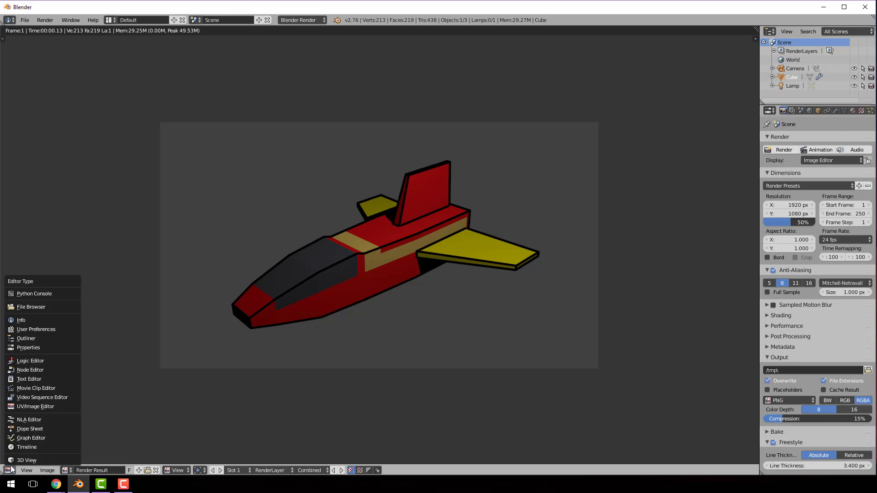
left_click(21, 461)
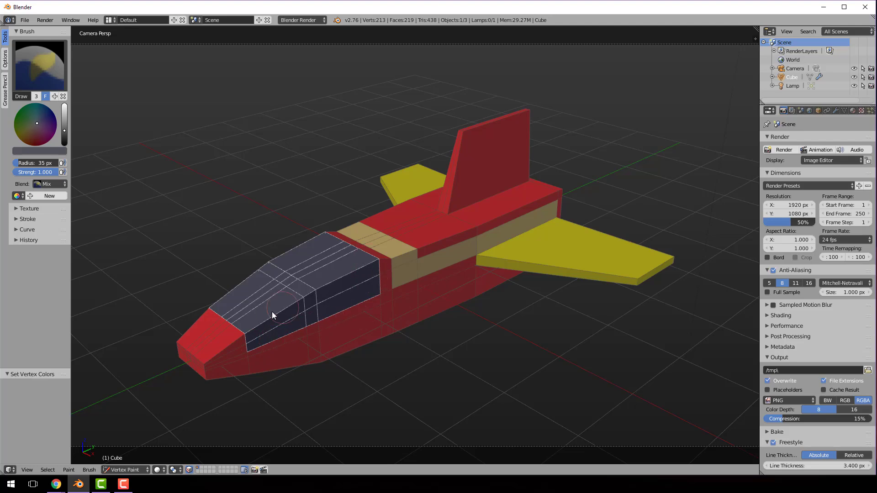
scroll(274, 309, "up", 2)
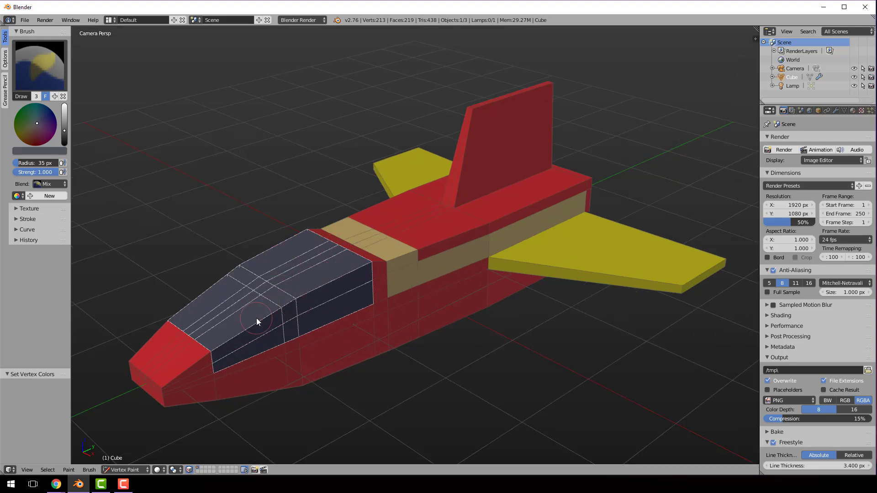
key("ctrl+Tab")
key("ctrl+Tab")
key("Tab")
key("a")
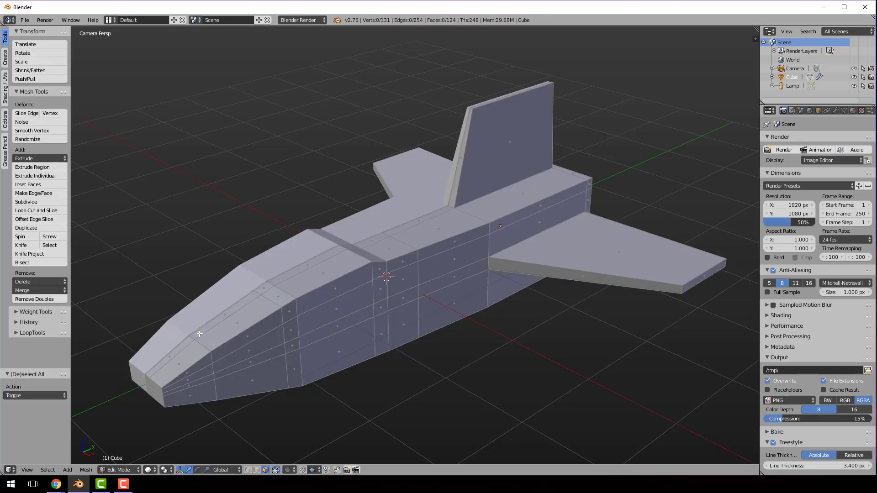
key("ctrl+Tab")
left_click(158, 328)
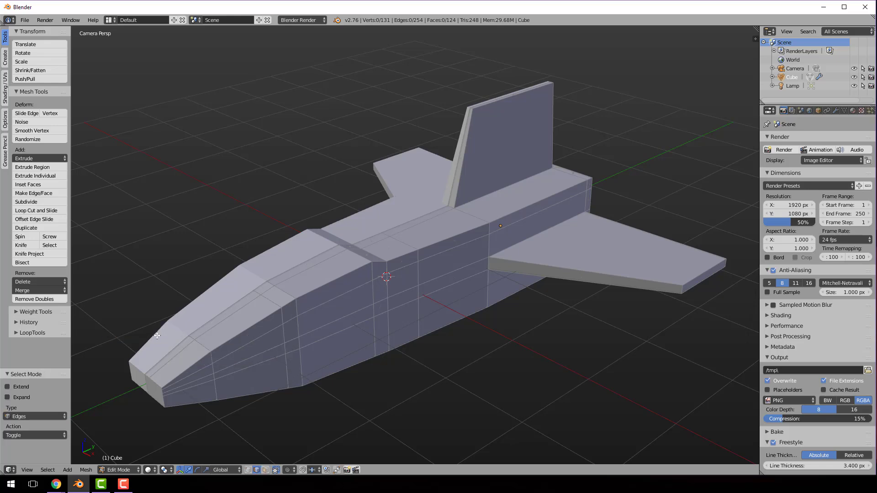
Select the edges outlining the cockpit canopy's front, lower side and rear, and mark them as Freestyle edges
right_click(186, 335)
right_click(211, 364, "shift")
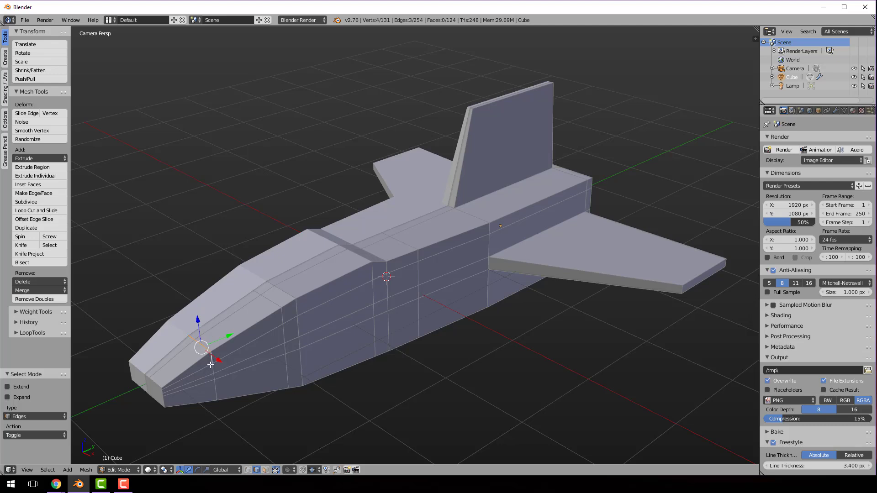
right_click(254, 359, "shift")
right_click(291, 341, "shift")
right_click(310, 332, "shift")
right_click(372, 297, "shift")
right_click(374, 276, "shift")
middle_click_drag(363, 284, 359, 309)
scroll(359, 309, "up", 2)
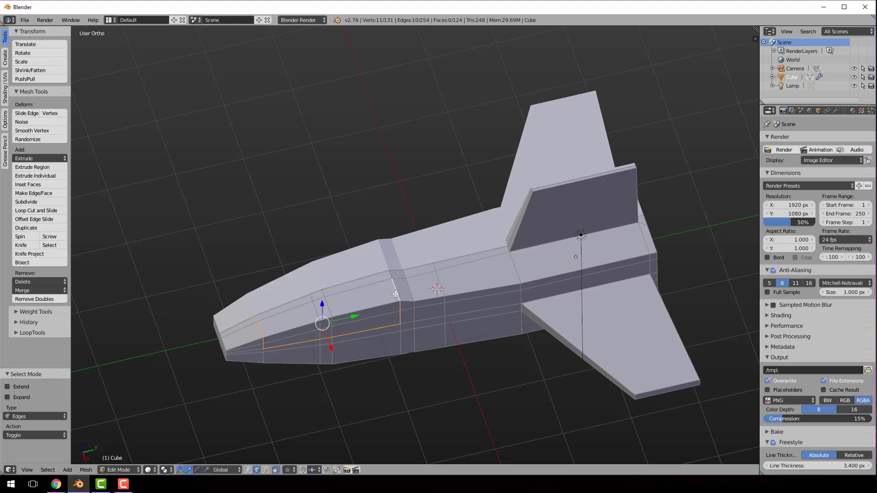
right_click(397, 293, "shift")
right_click(391, 276, "shift")
key("ctrl+e")
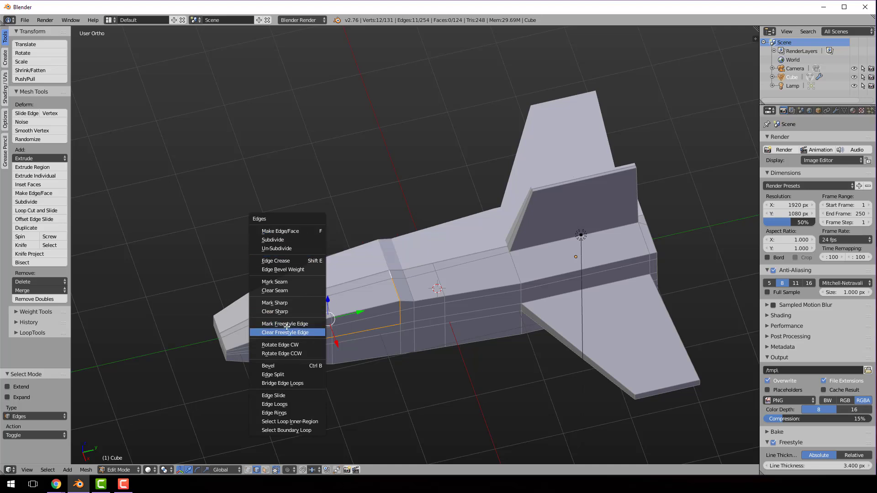
left_click(293, 326)
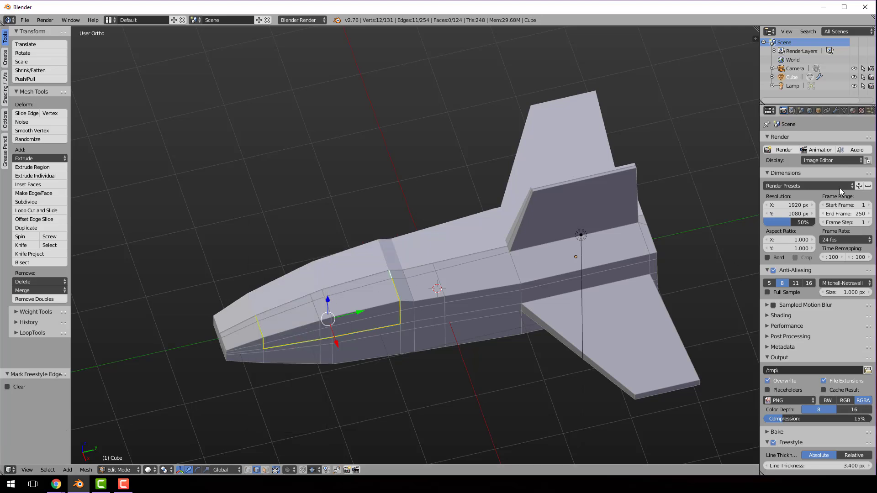
Enable Face Marks selection and the Edge Mark edge type for the Freestyle line set, and render the image
left_click(793, 109)
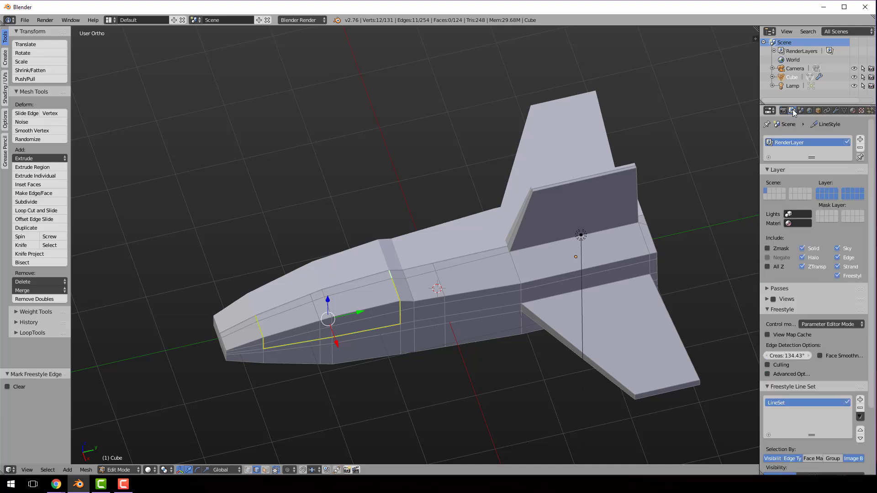
scroll(796, 306, "down", 8)
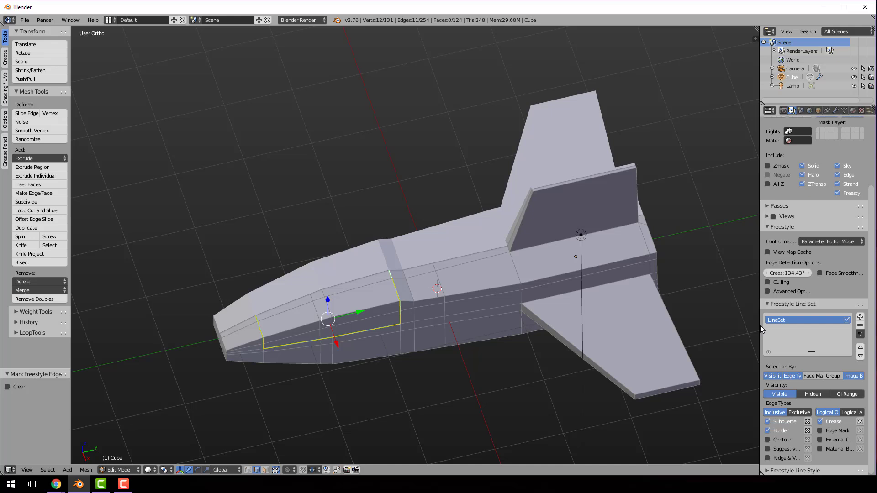
left_click_drag(760, 325, 666, 323)
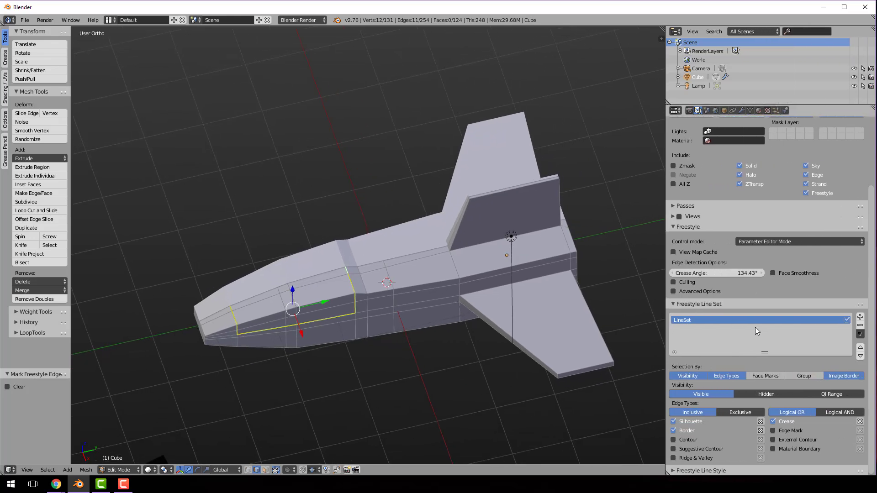
left_click(771, 376)
left_click(774, 431)
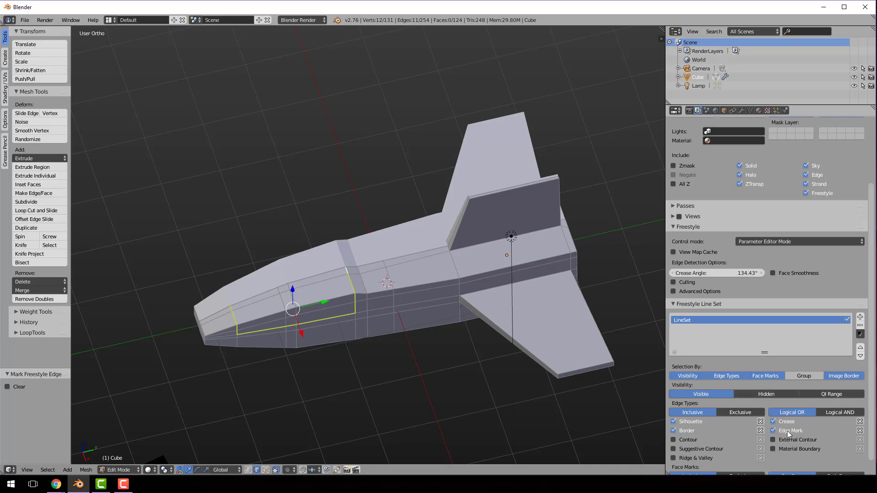
left_click(44, 20)
left_click(53, 29)
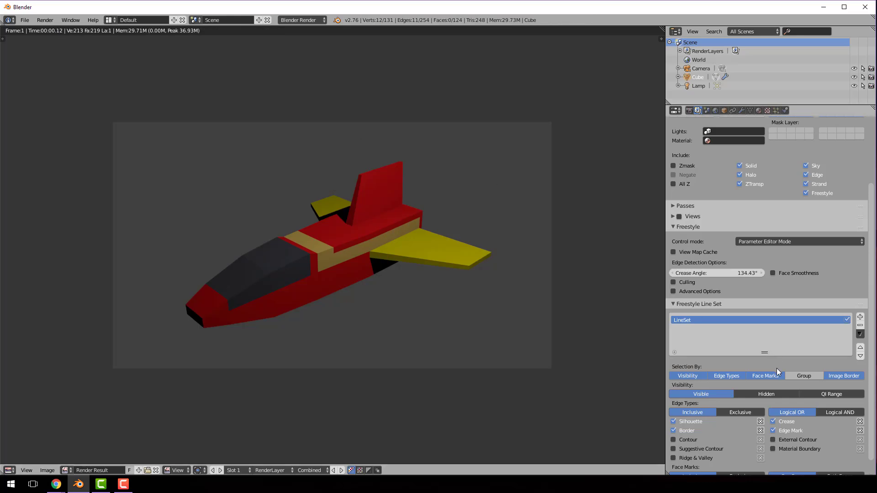
Disable Face Marks selection for the Freestyle line set and render the image again
left_click(777, 376)
left_click(44, 20)
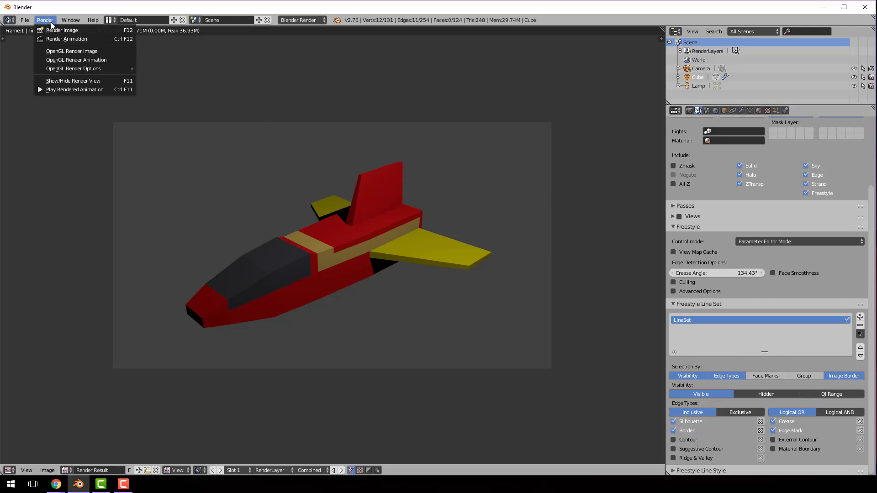
left_click(55, 30)
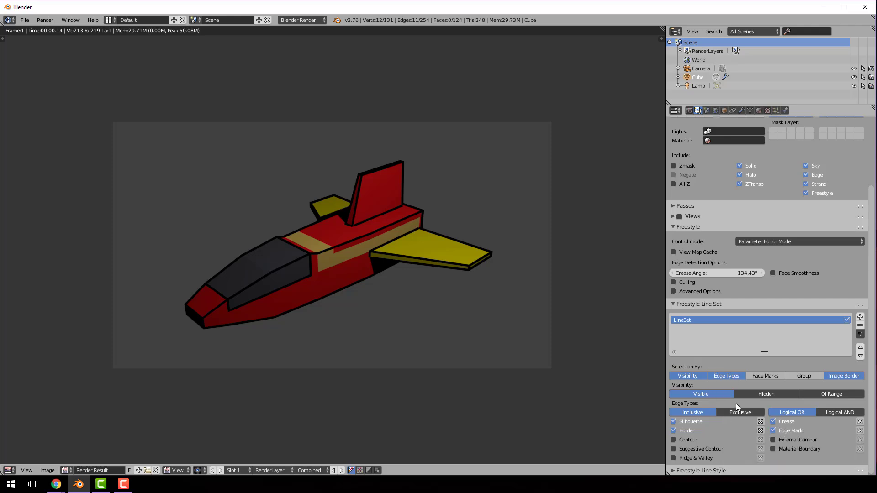
Lighten the Freestyle line style's base colour from black to grey and render the image
left_click(706, 469)
scroll(736, 422, "down", 6)
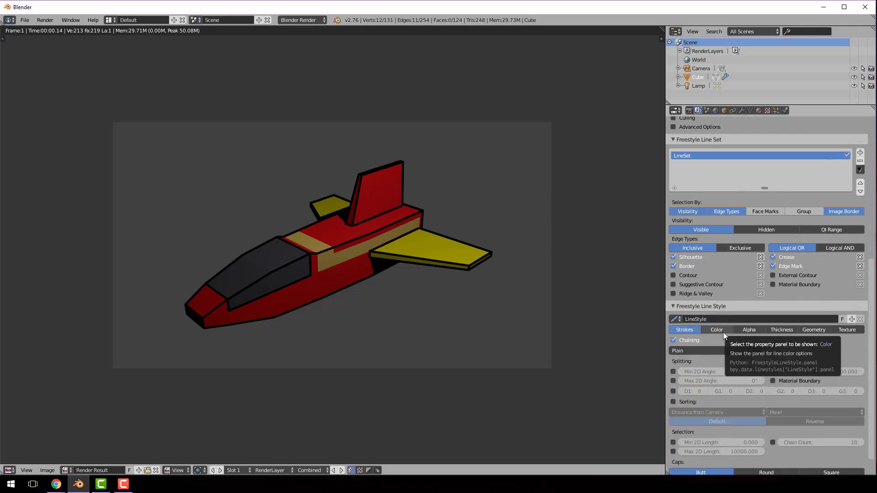
left_click(723, 333)
left_click(801, 342)
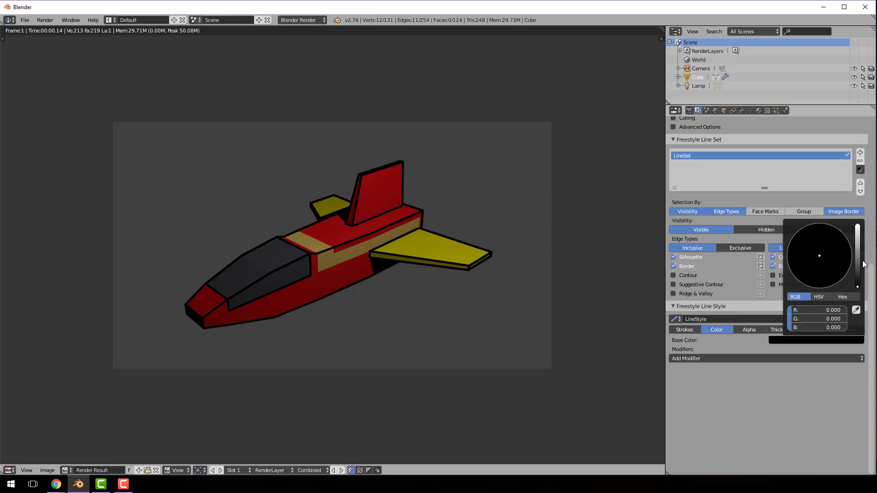
left_click_drag(859, 263, 858, 272)
left_click(46, 19)
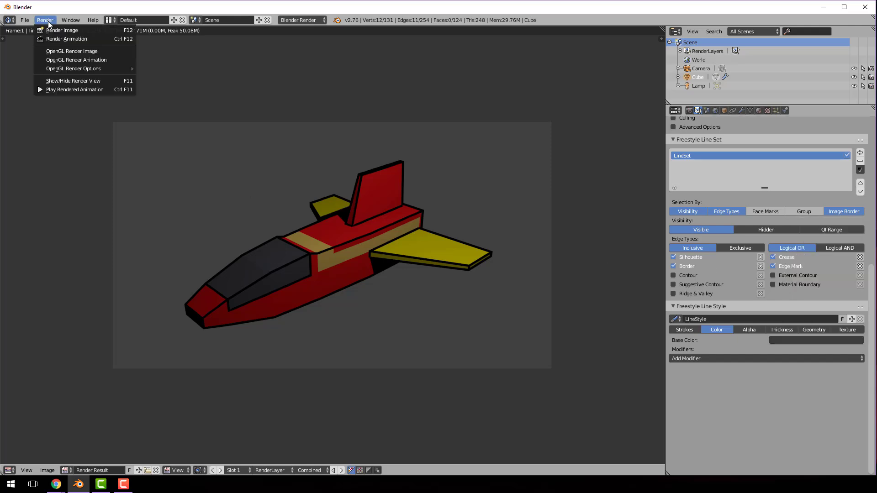
left_click(53, 30)
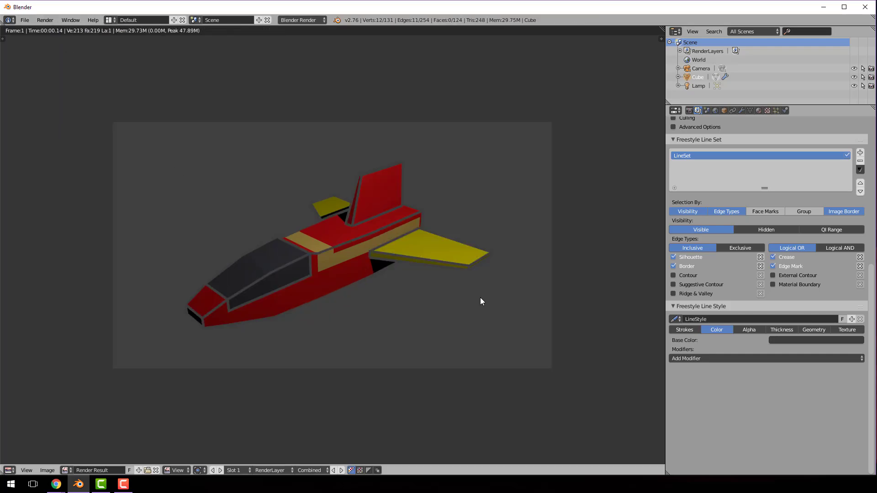
Darken the Freestyle base colour to near-black and render the outlines with the Sketchy chaining method
left_click(846, 341)
left_click_drag(858, 274, 858, 287)
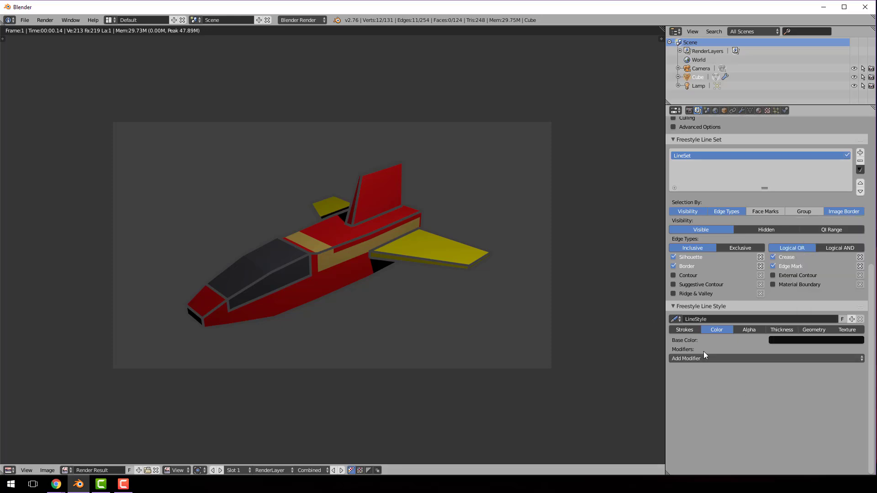
left_click(685, 330)
left_click(739, 350)
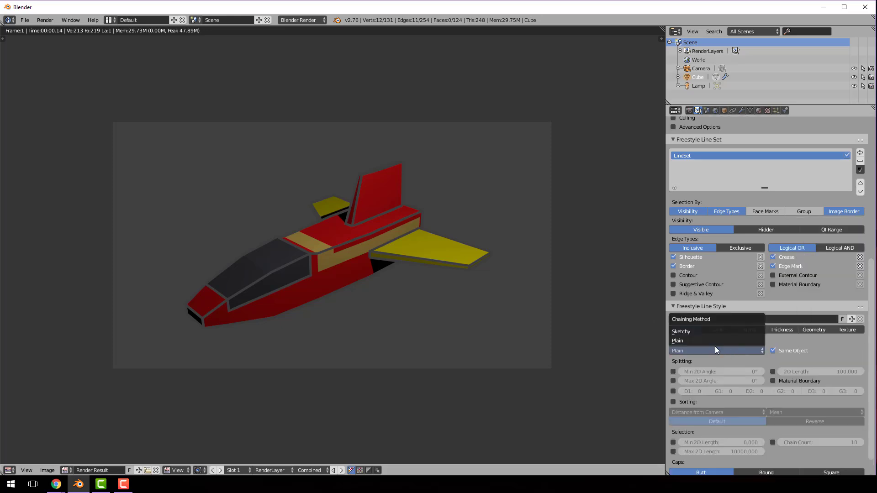
left_click(698, 332)
left_click(50, 22)
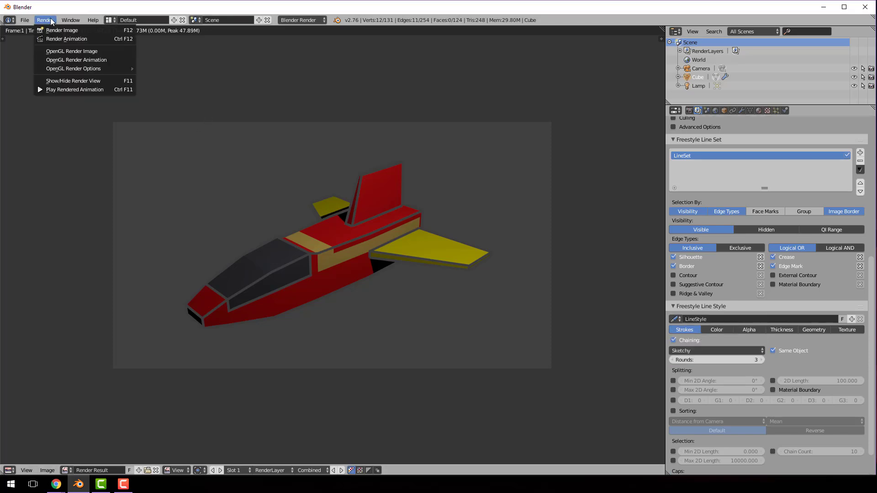
left_click(62, 30)
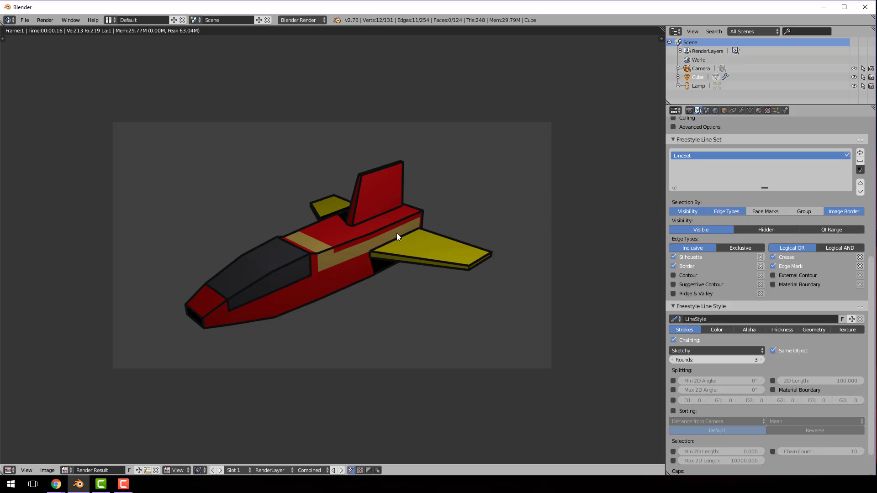
Return to the 3D View, look at the ship from the top and switch to Object Mode
left_click(8, 471)
left_click(25, 462)
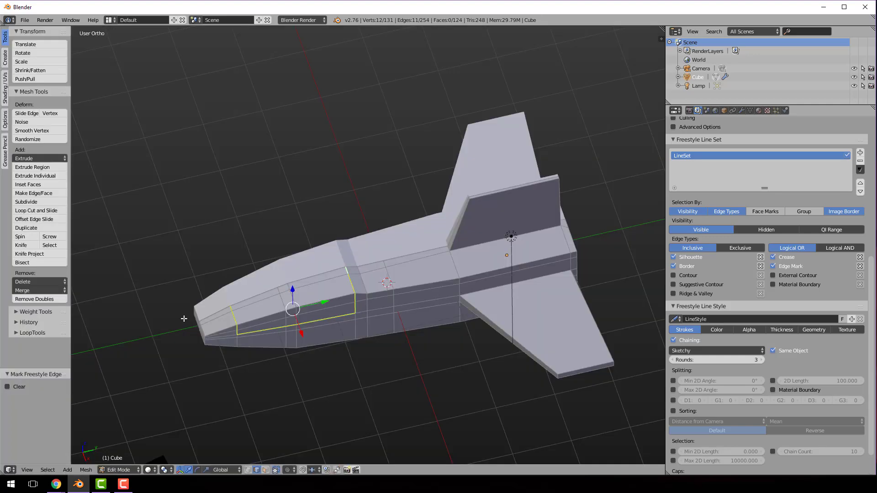
scroll(325, 313, "down", 3)
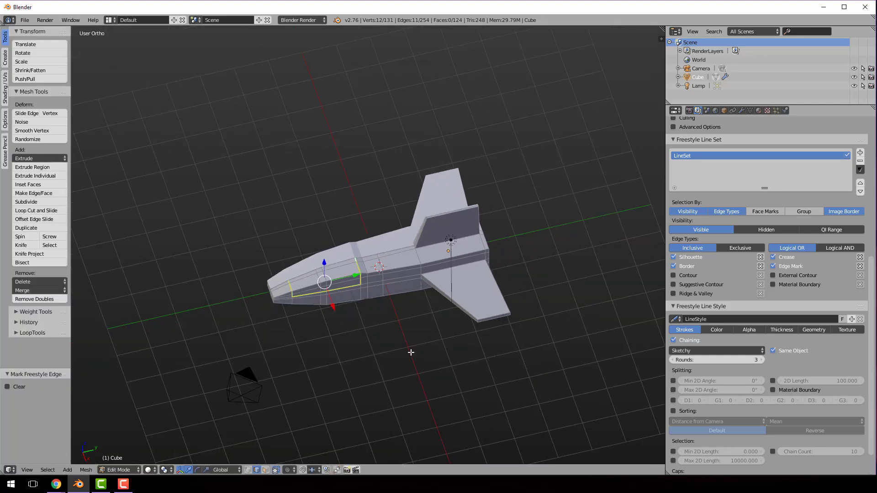
key("KP_7")
scroll(431, 252, "down", 3)
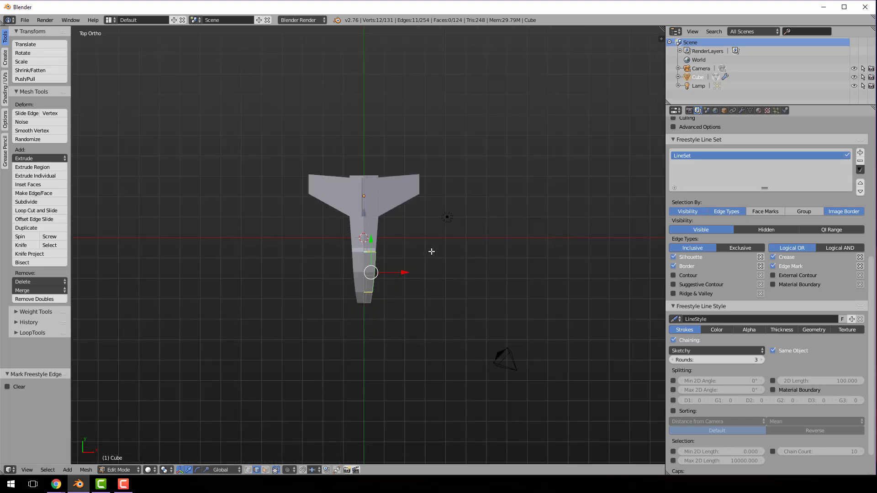
key("Tab")
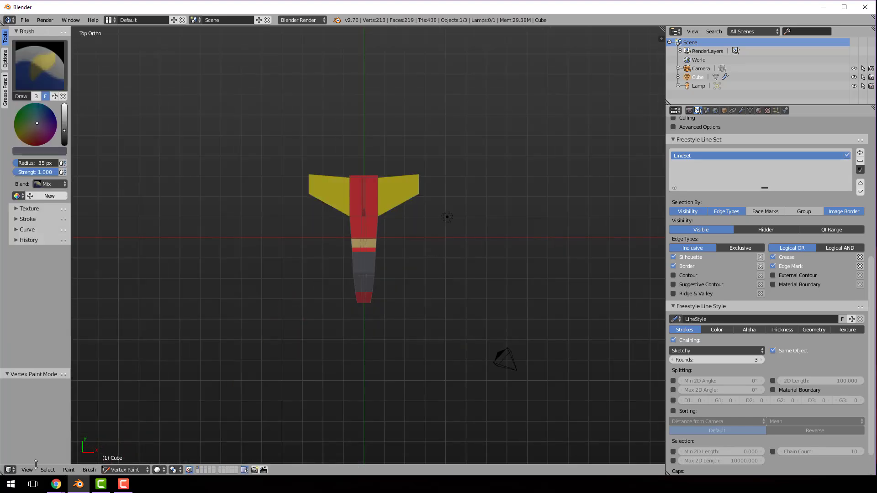
left_click(10, 469)
left_click(115, 471)
left_click(120, 460)
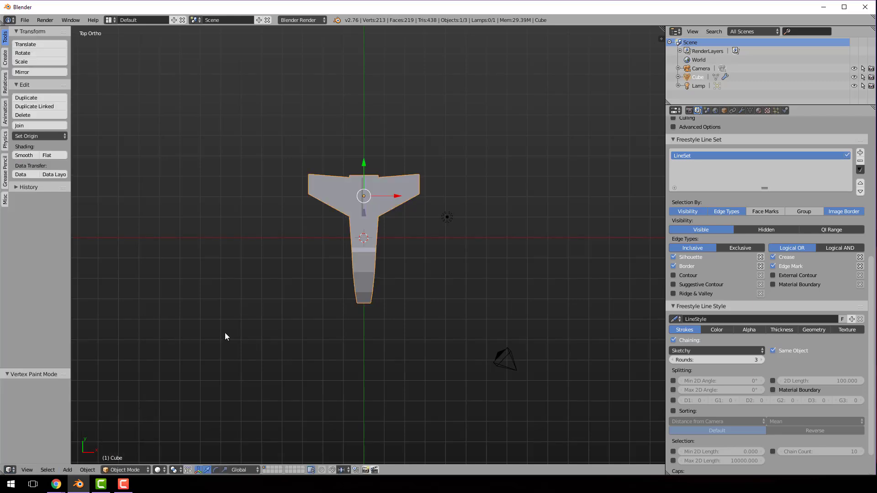
Delete the existing lamp beside the ship
left_click(67, 469)
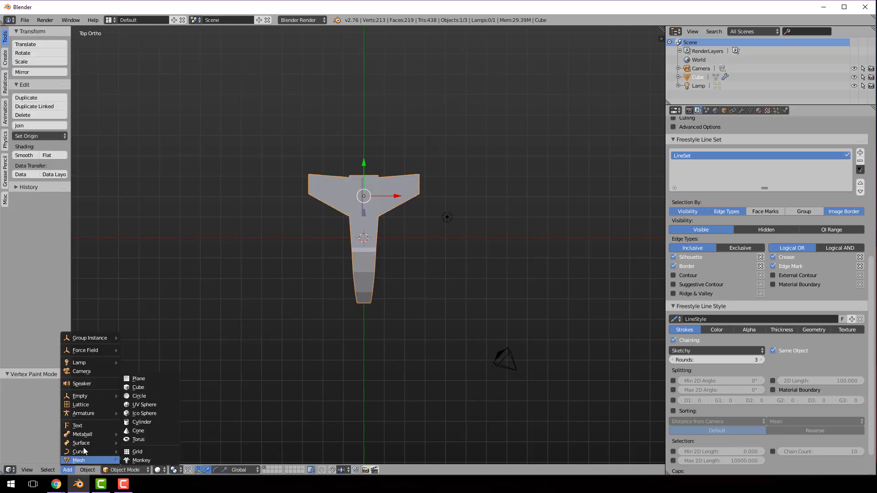
mouse_move(98, 366)
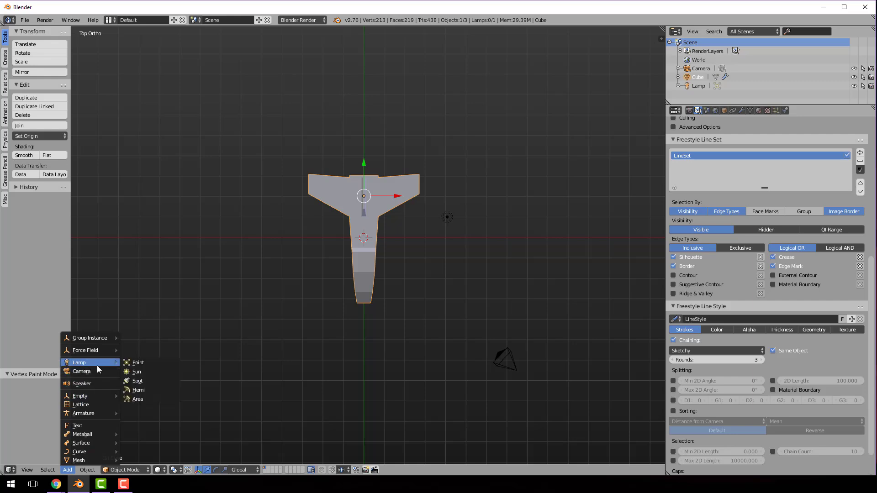
right_click(447, 217)
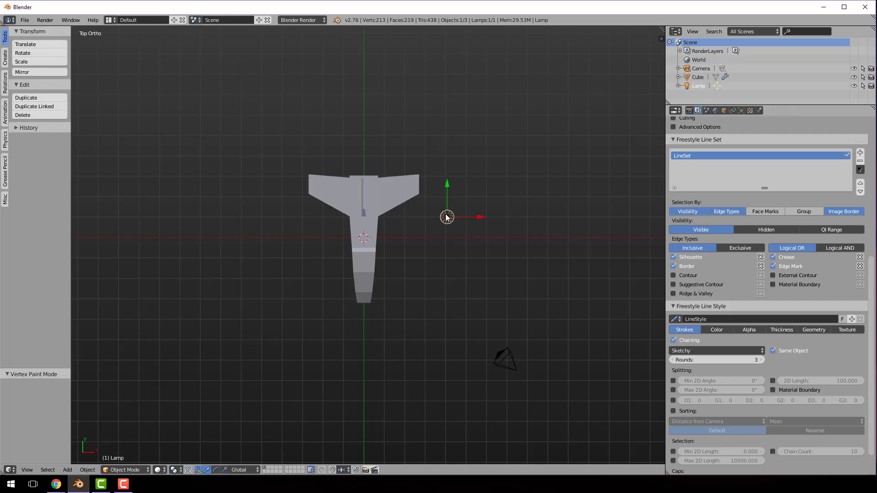
key("x")
left_click(446, 215)
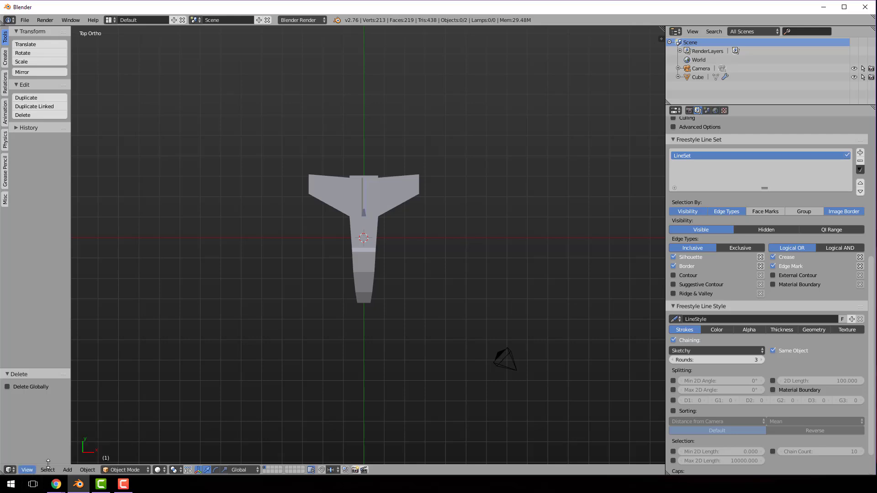
Add a Hemi lamp and move it about -10.95 units along the X axis, to one side of the ship
left_click(68, 471)
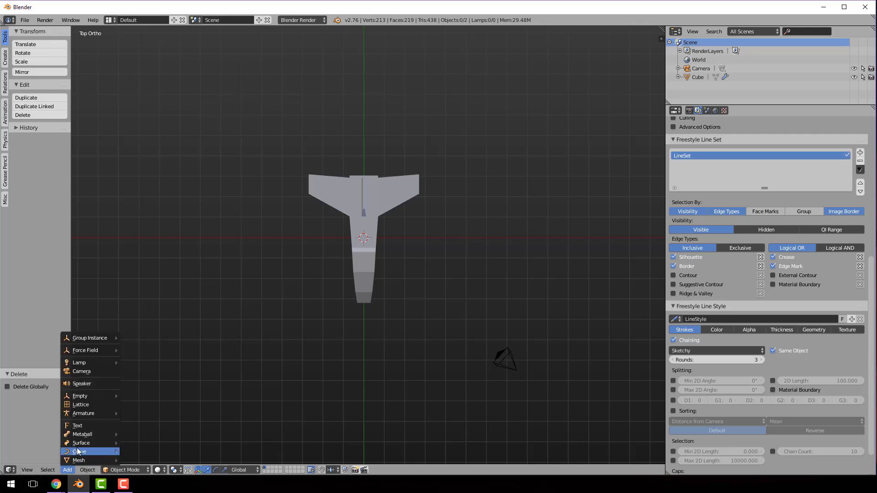
mouse_move(91, 364)
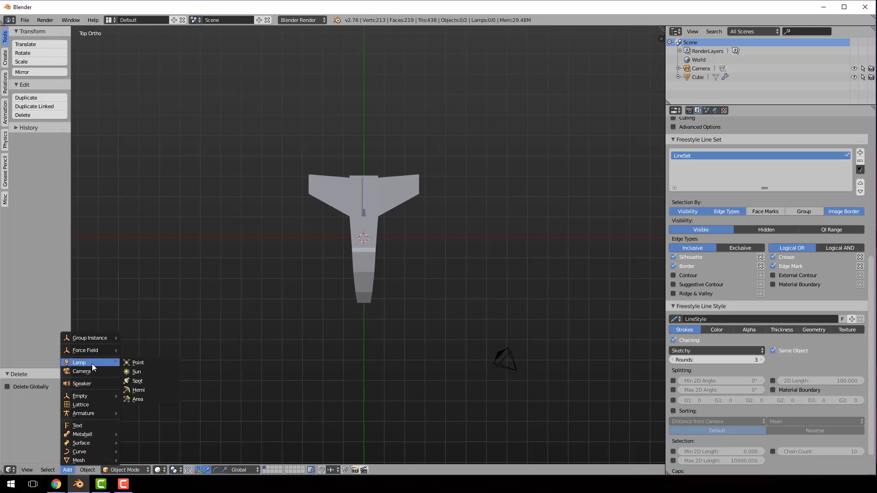
left_click(145, 390)
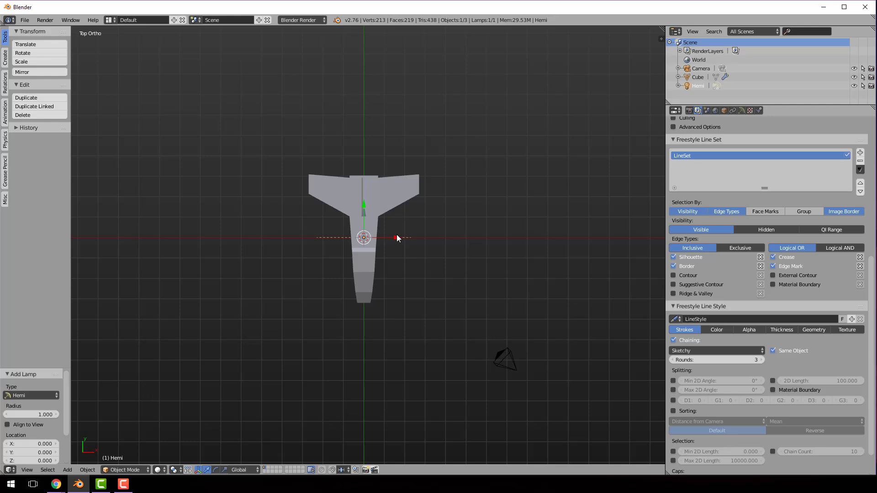
key("g")
key("x")
left_click(174, 241)
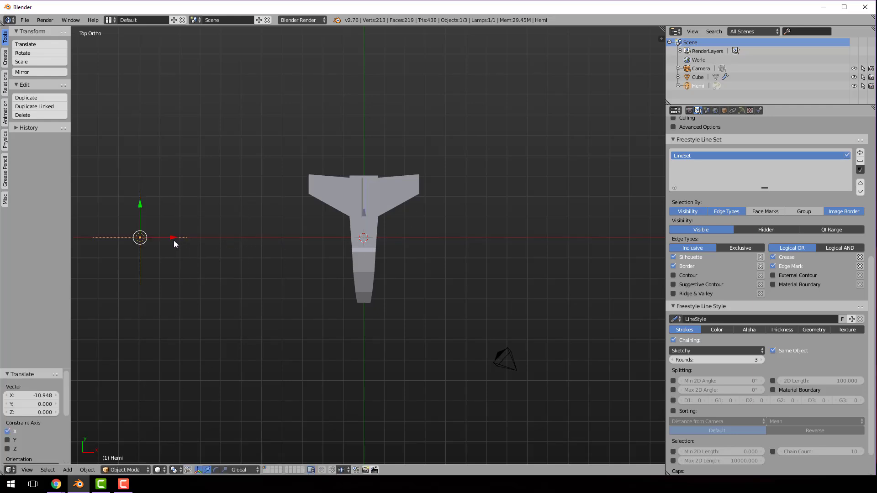
Aim the Hemi lamp at the ship by rotating it 90° and another -180° about Y, and shift it about 0.58 units along Y
middle_click_drag(188, 263, 191, 228)
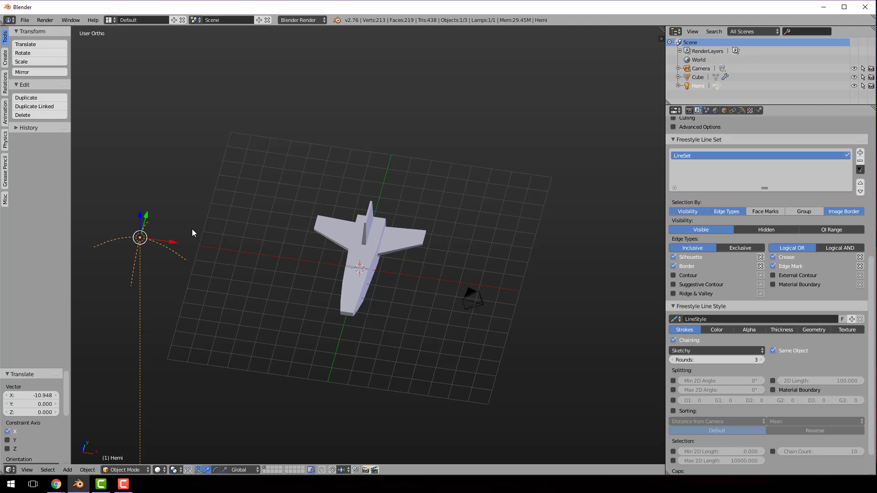
type("r")
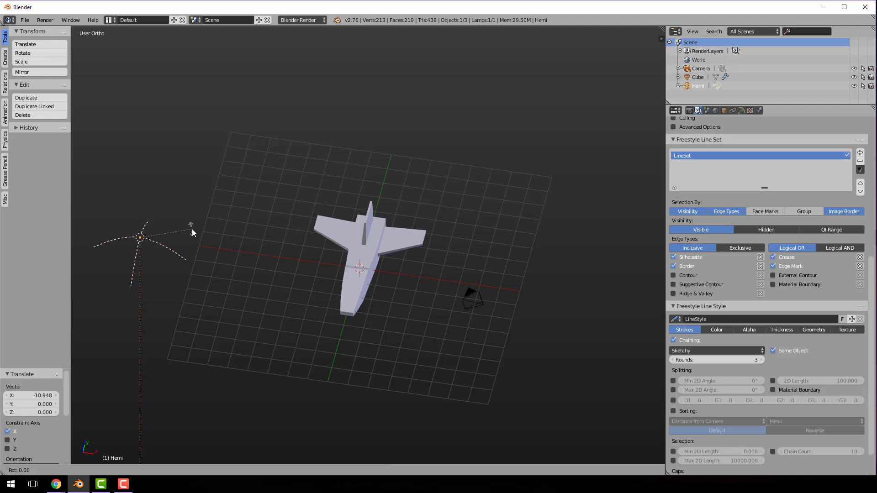
type("y90")
key("Return")
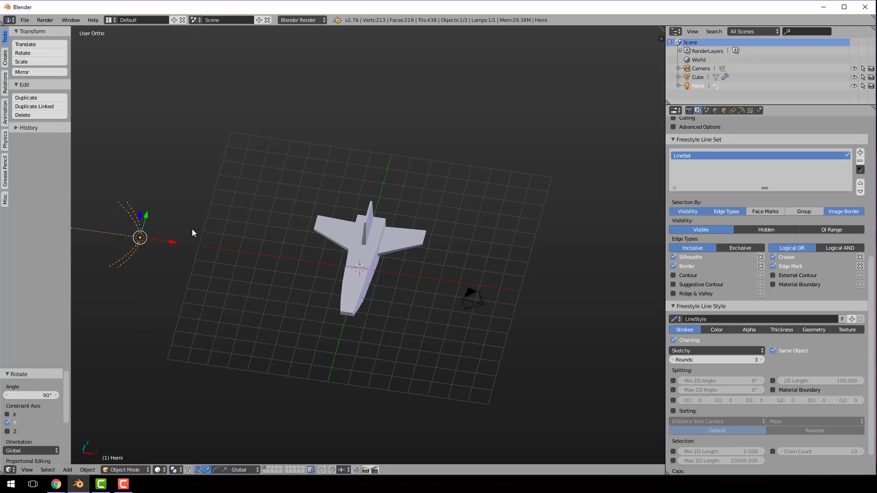
type("ry-180")
key("Return")
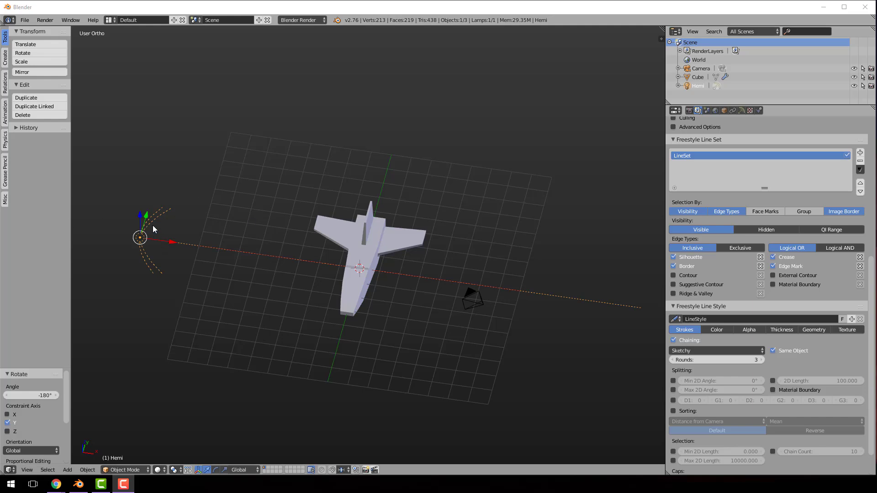
left_click_drag(147, 218, 149, 211)
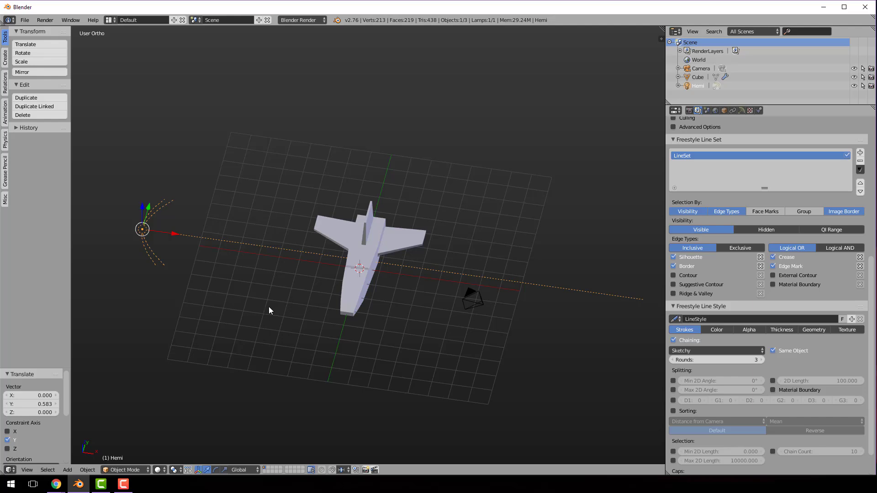
Duplicate the Hemi lamp in place and rotate the copy 180° about the Y axis
key("shift+d")
key("r")
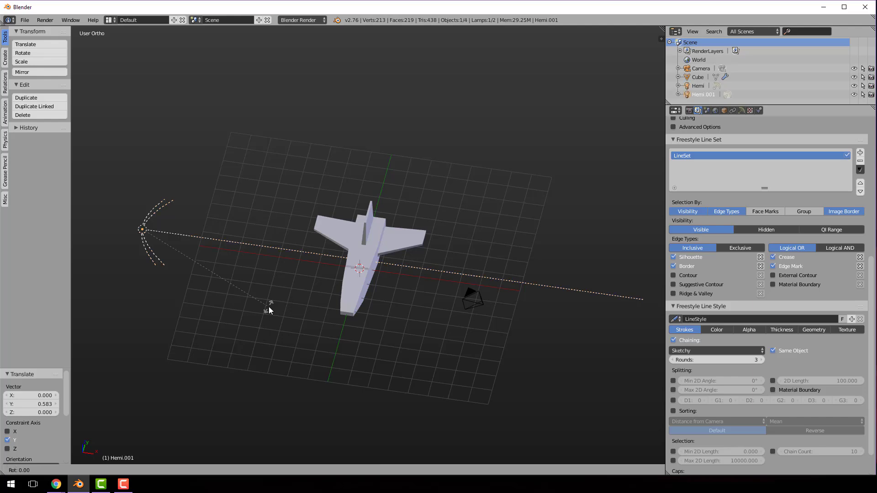
key("y")
key("1")
key("8")
key("0")
key("Return")
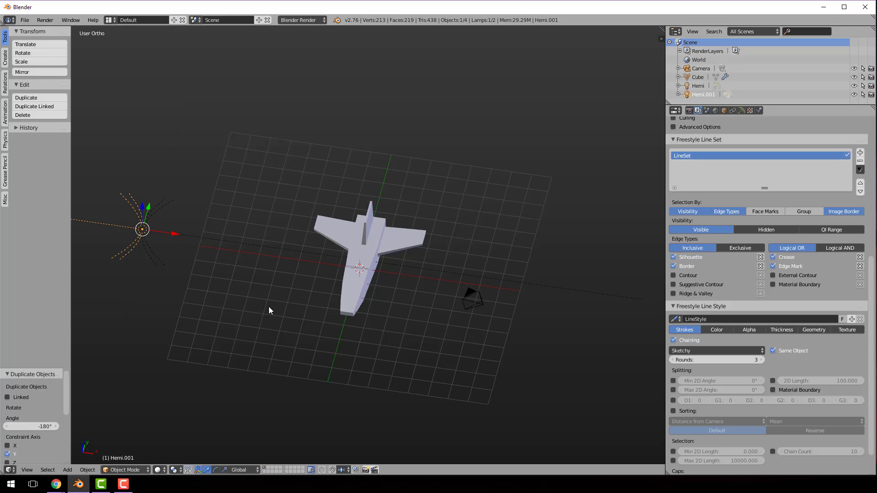
Move the duplicated Hemi lamp about 21.15 units along the X axis to the opposite side of the ship
key("g")
key("x")
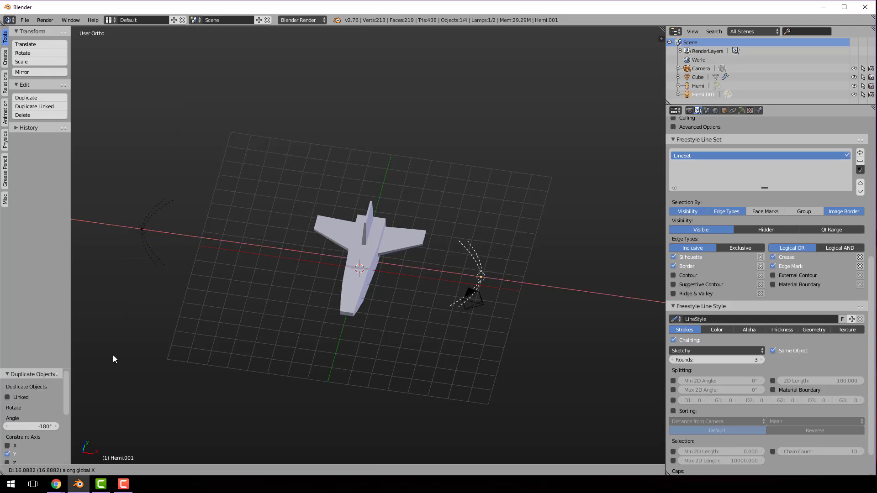
left_click(102, 355)
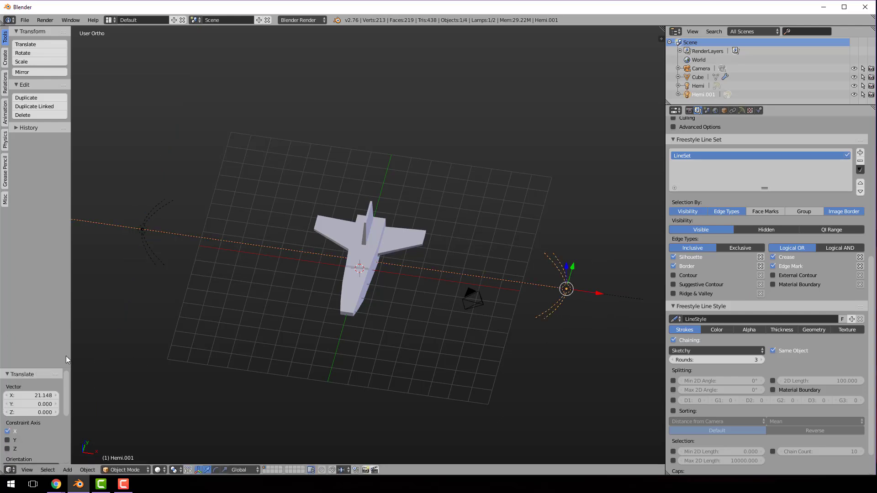
Render the ship with the two Hemi lamps and switch to the Chrome browser
left_click(44, 20)
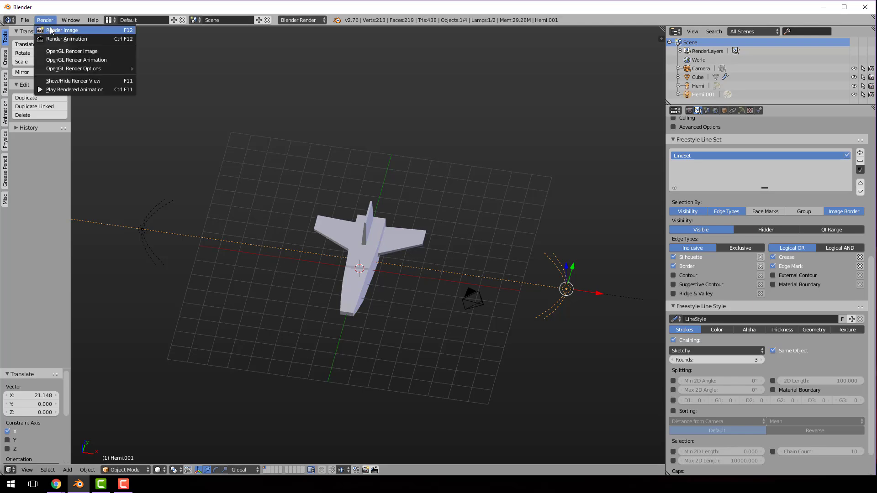
left_click(50, 27)
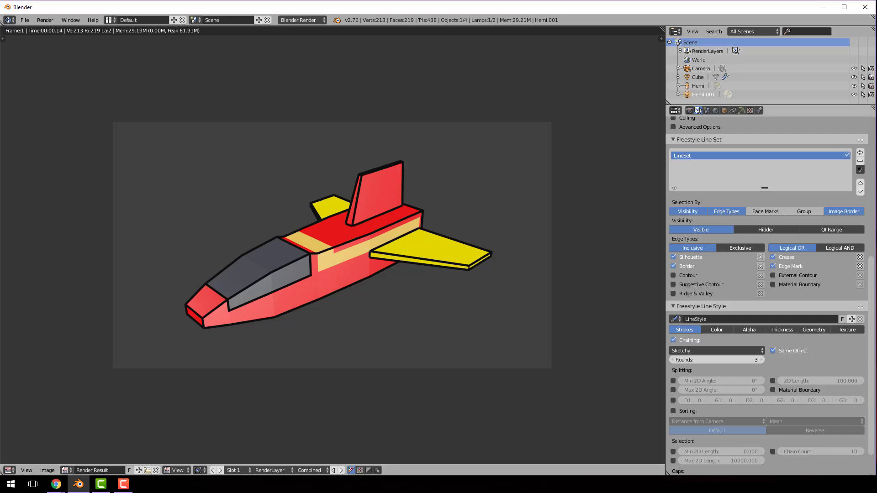
key("alt+Tab")
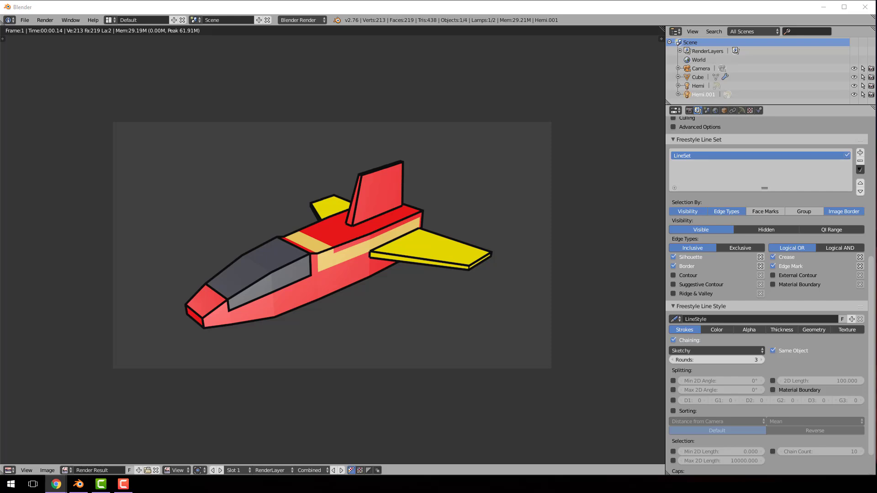
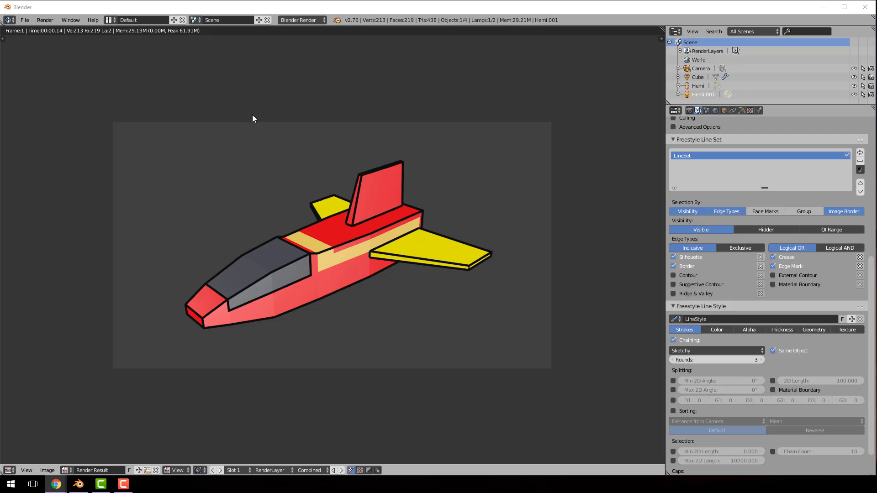
Switch the render engine to Cycles Render and return from the render result to the 3D view
left_click(314, 20)
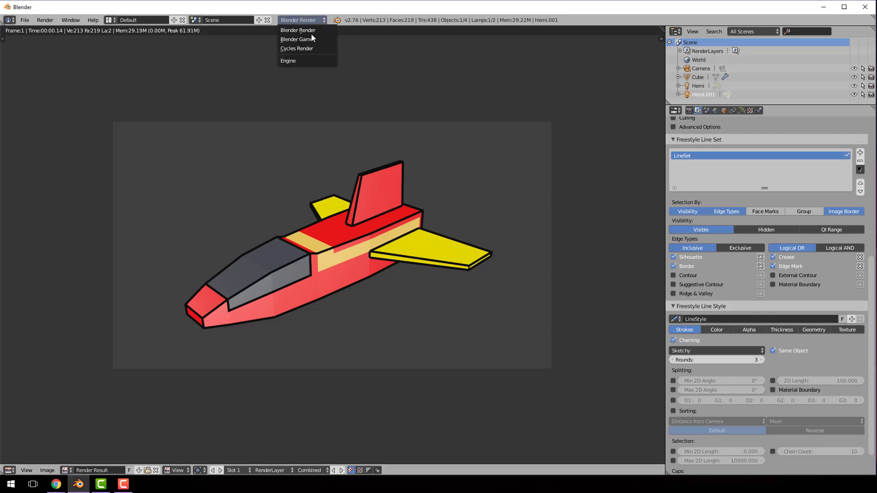
left_click(310, 47)
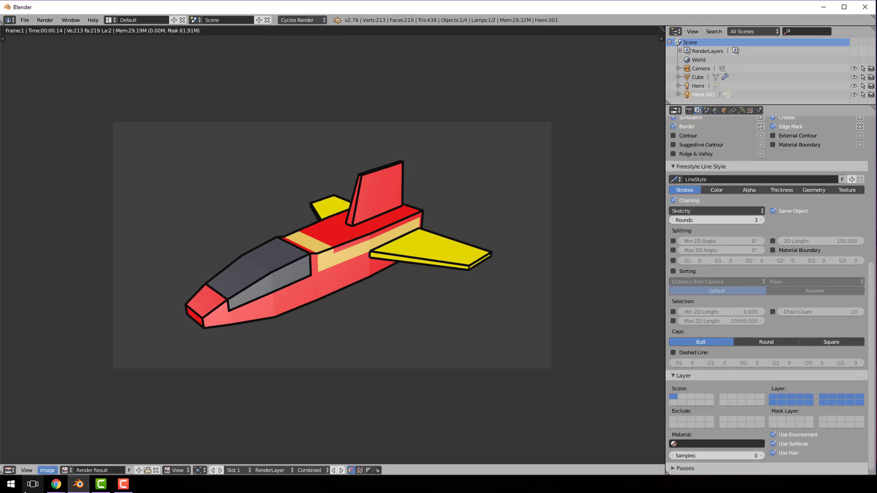
left_click(9, 470)
left_click(11, 462)
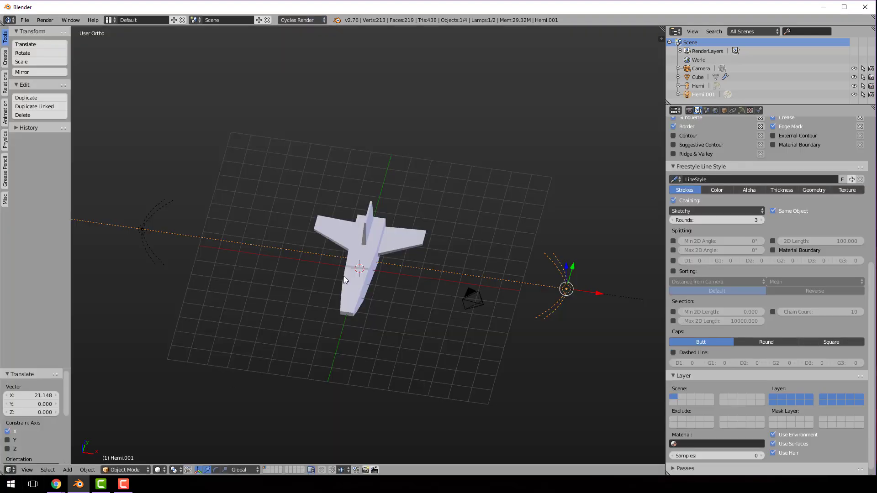
Set the 3D view's shading to Texture and look at the ship from a lower front angle
left_click(154, 471)
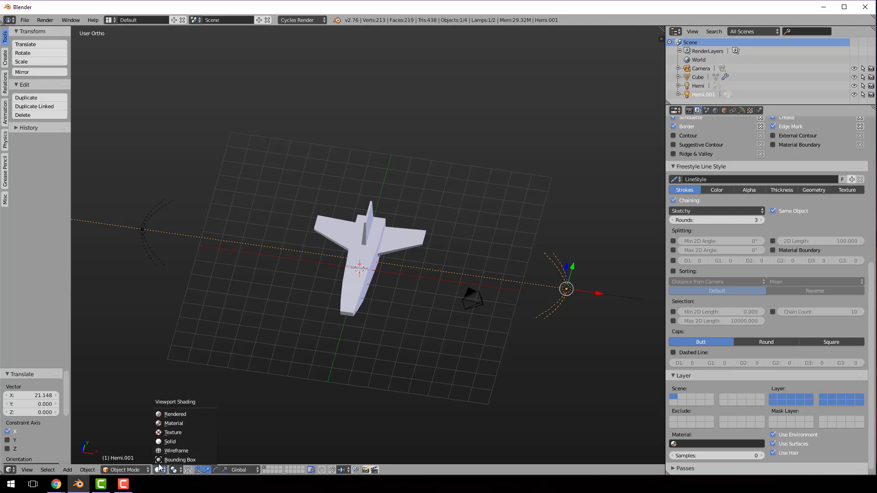
left_click(173, 429)
middle_click_drag(343, 337, 378, 265)
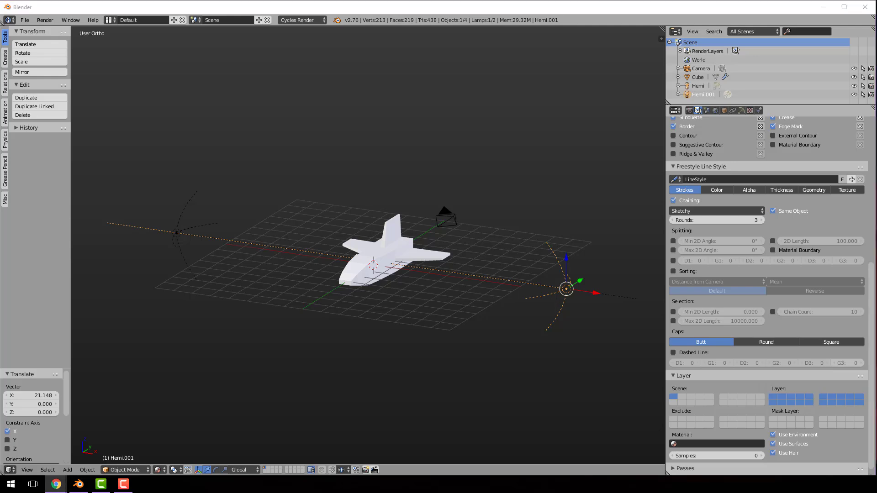
Enable nodes on the ship's material and set its surface to a Toon BSDF shader with the Diffuse component
scroll(750, 156, "up", 3)
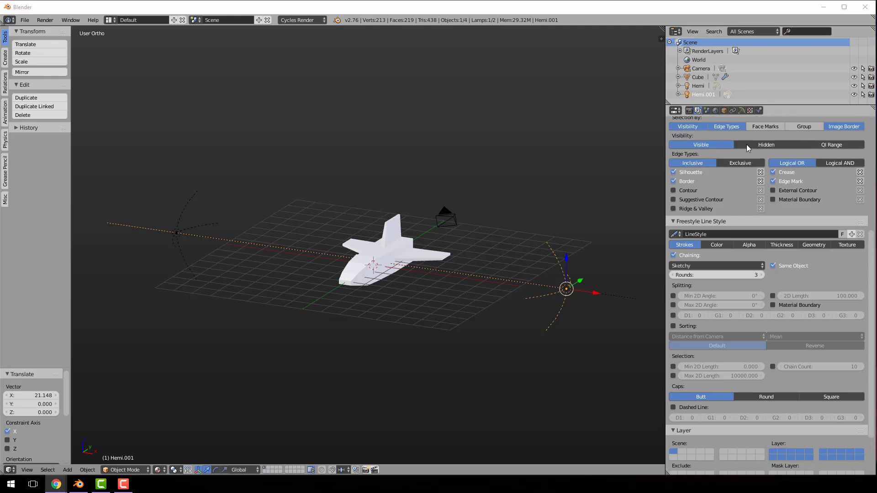
right_click(383, 250)
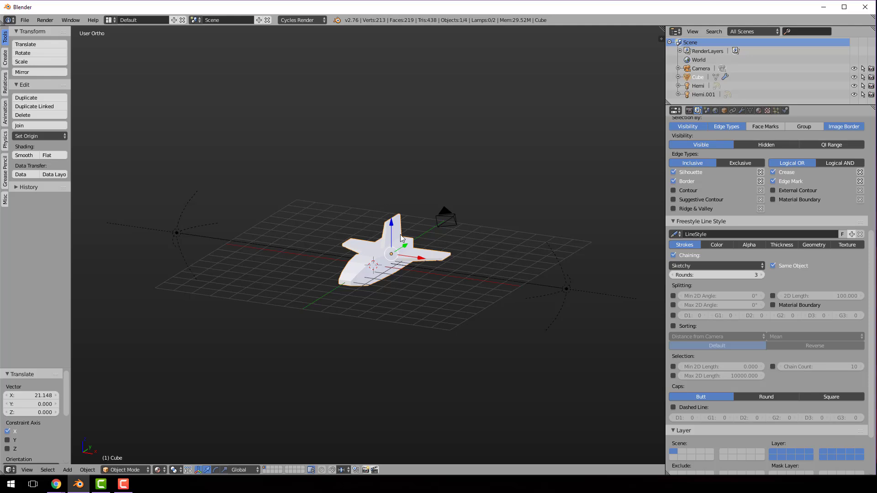
left_click(759, 110)
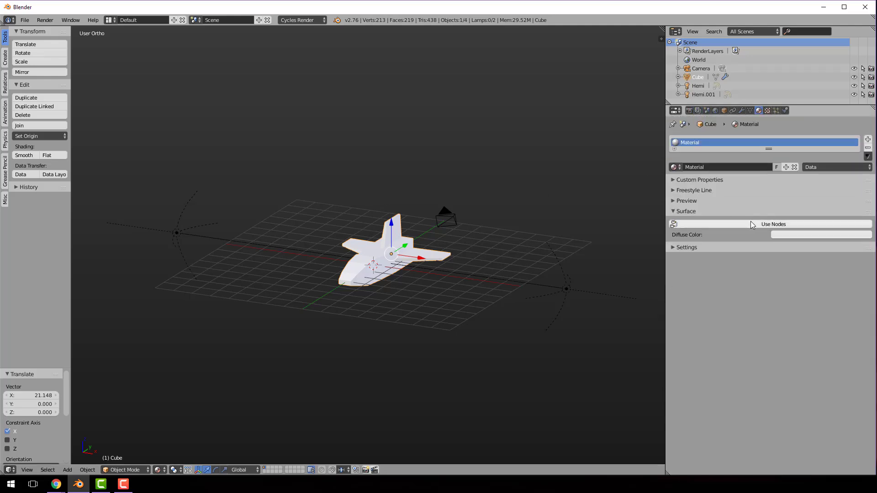
left_click(767, 224)
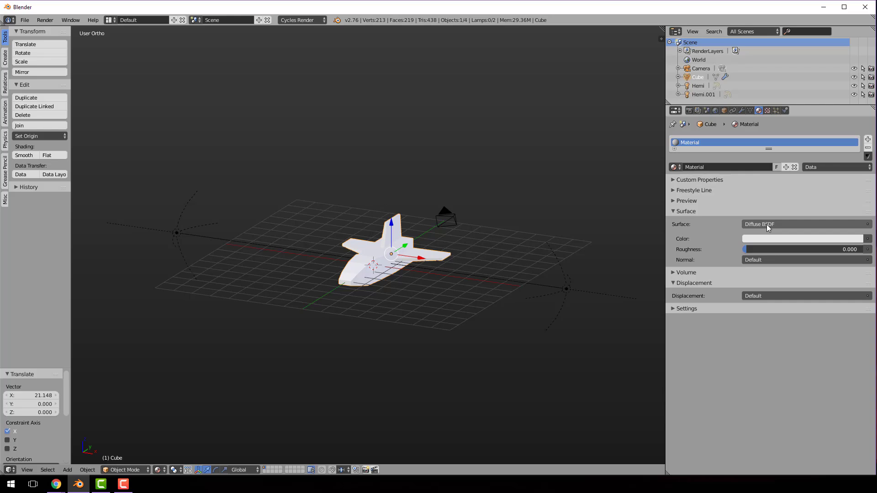
left_click(767, 224)
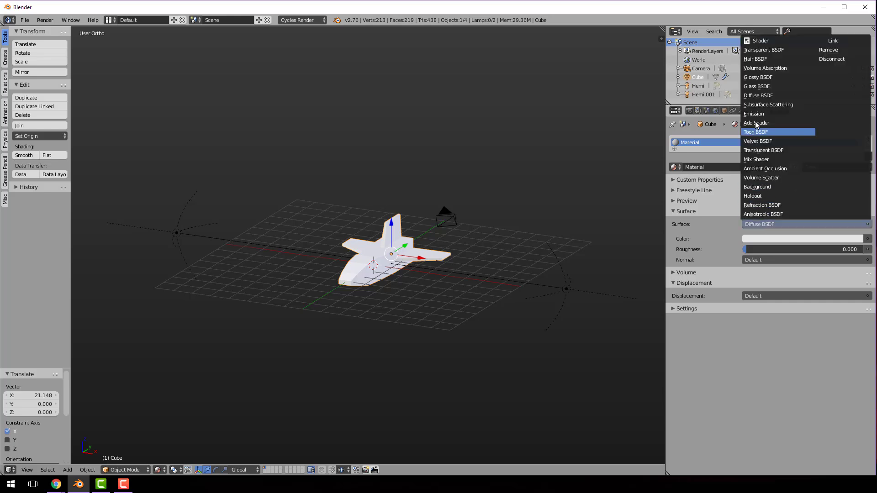
left_click(766, 130)
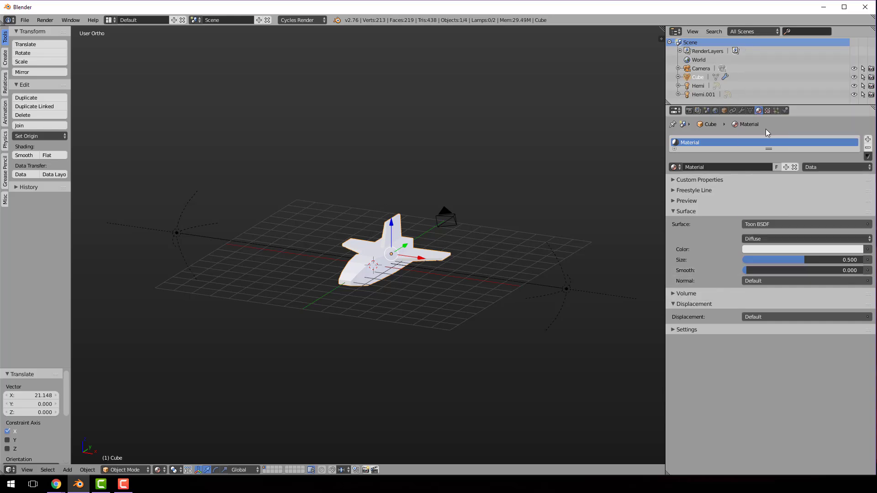
left_click(809, 239)
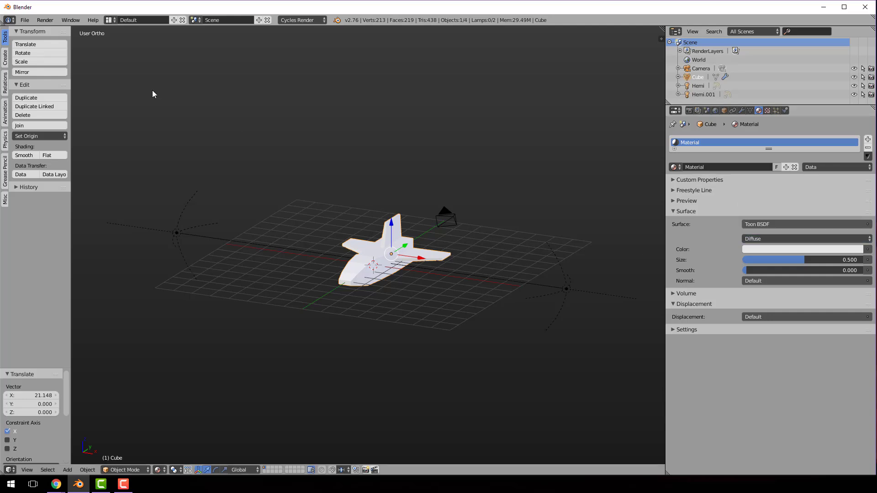
Render the ship in Cycles with the Toon BSDF material and return to the 3D view
left_click(49, 20)
left_click(53, 27)
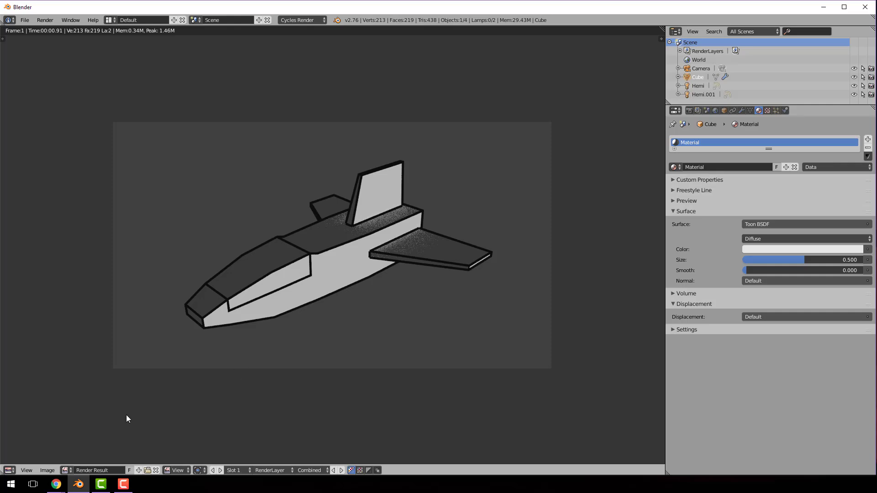
left_click(9, 470)
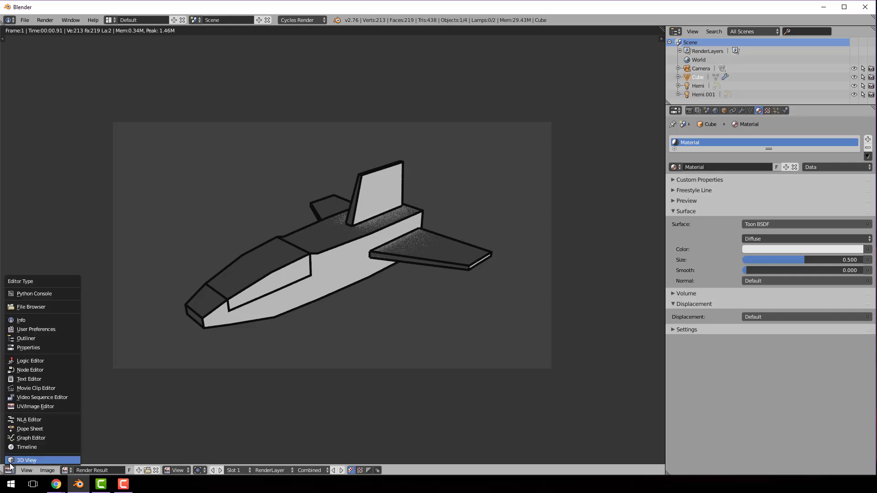
left_click(14, 461)
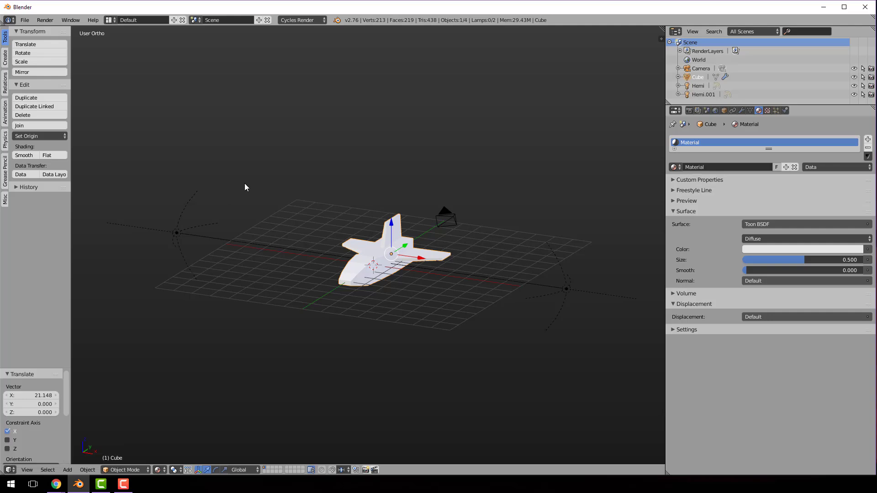
Hide the tool shelf, split the 3D view into two side-by-side areas, and turn one into a Node Editor
key("t")
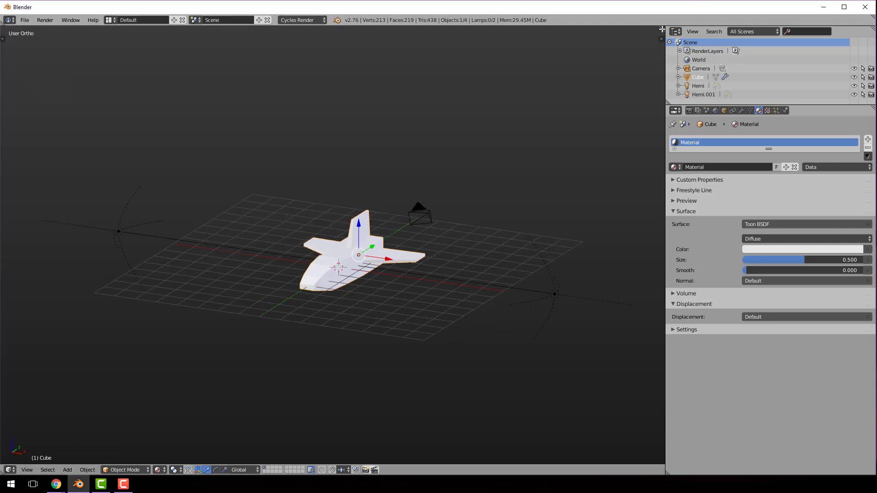
left_click_drag(661, 37, 327, 92)
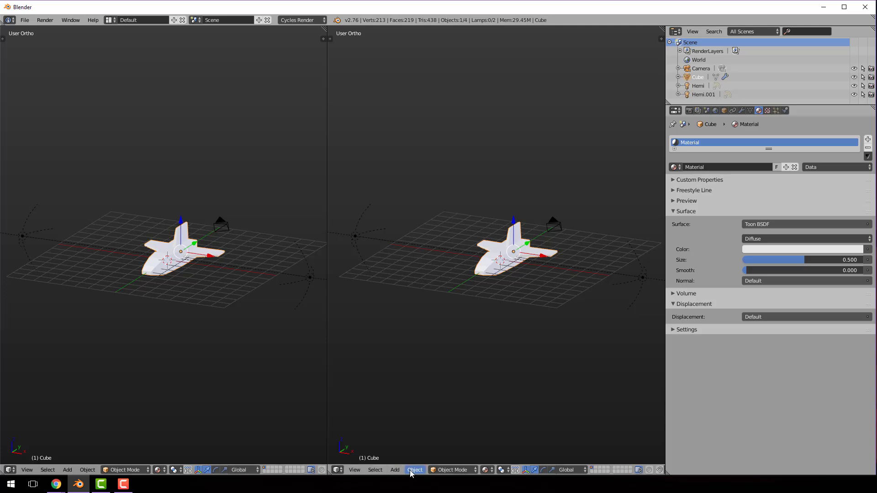
left_click(338, 471)
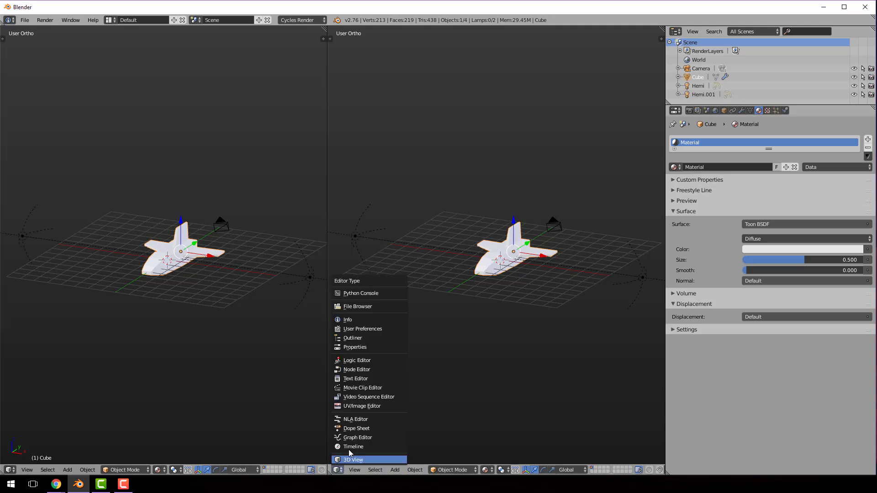
left_click(365, 369)
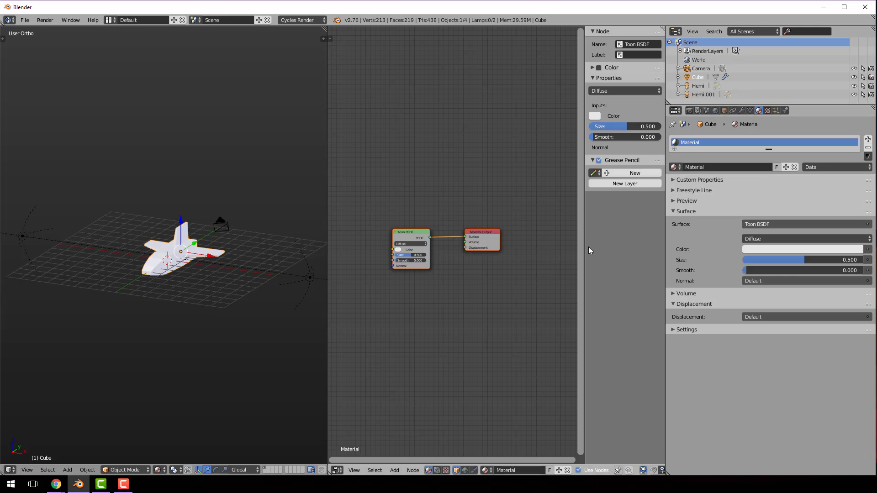
Move the Material Output and Toon BSDF nodes over to free up space on the shader's input side
scroll(382, 295, "up", 3)
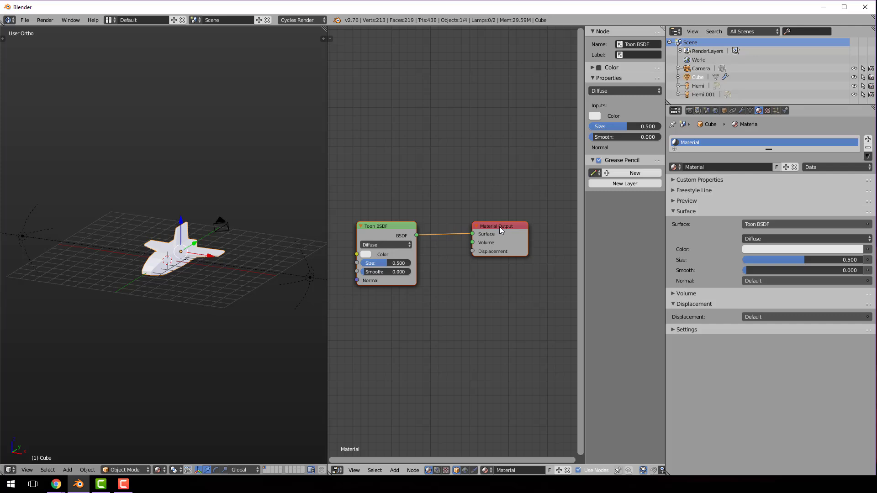
left_click_drag(509, 226, 533, 218)
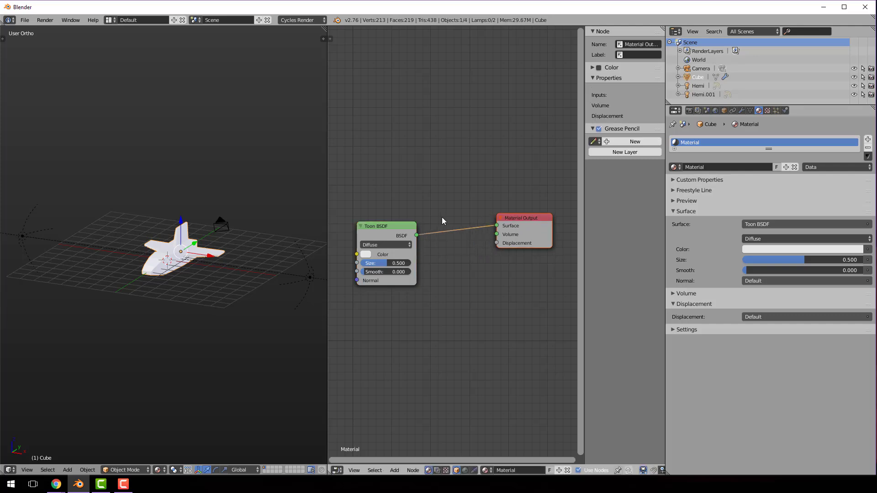
left_click_drag(400, 226, 468, 213)
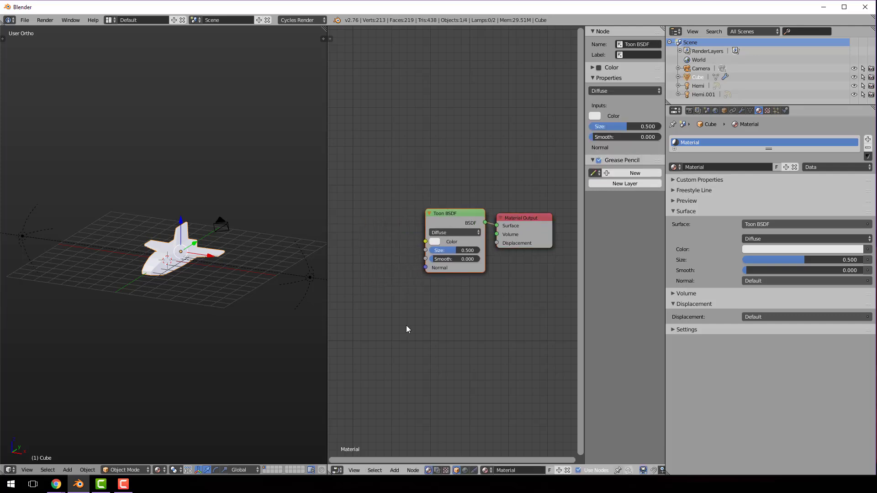
Add an Attribute input node and place it on the input side of the Toon BSDF node
left_click(410, 471)
mouse_move(394, 473)
mouse_move(406, 430)
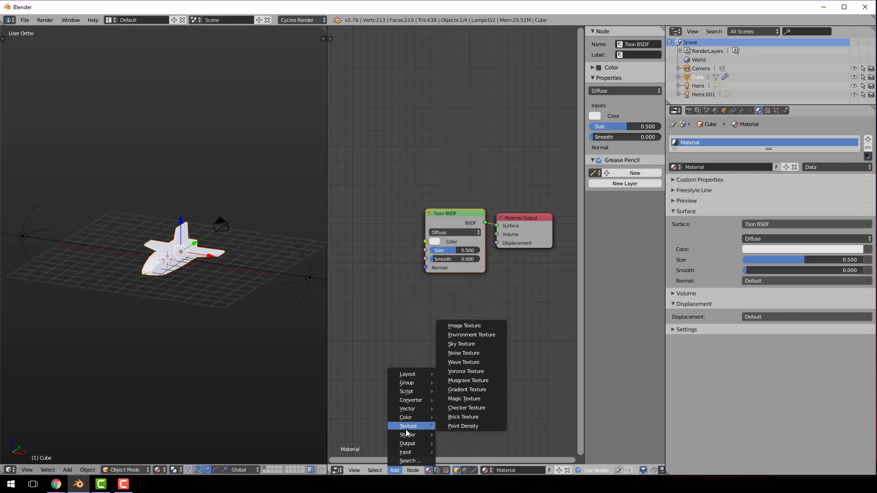
mouse_move(418, 451)
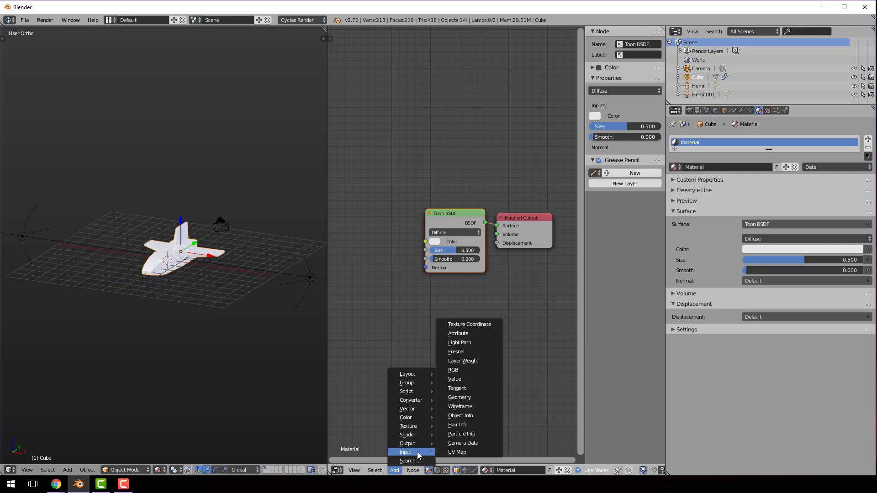
left_click(469, 334)
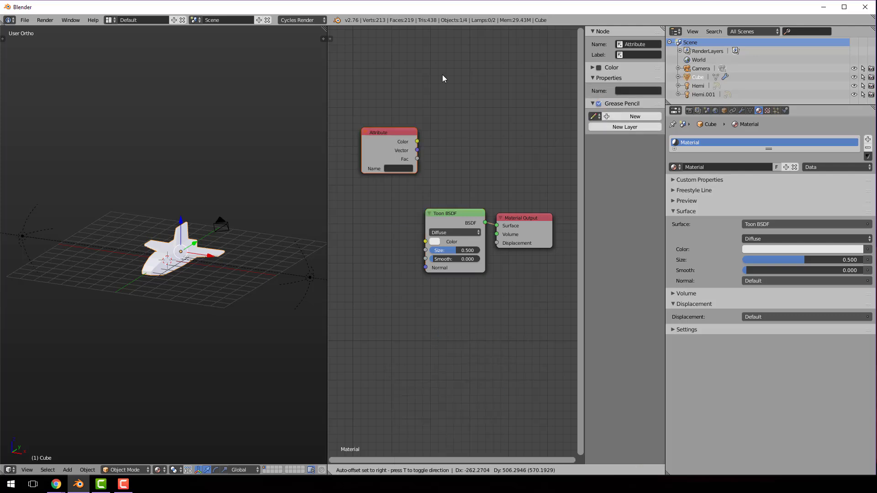
left_click(352, 216)
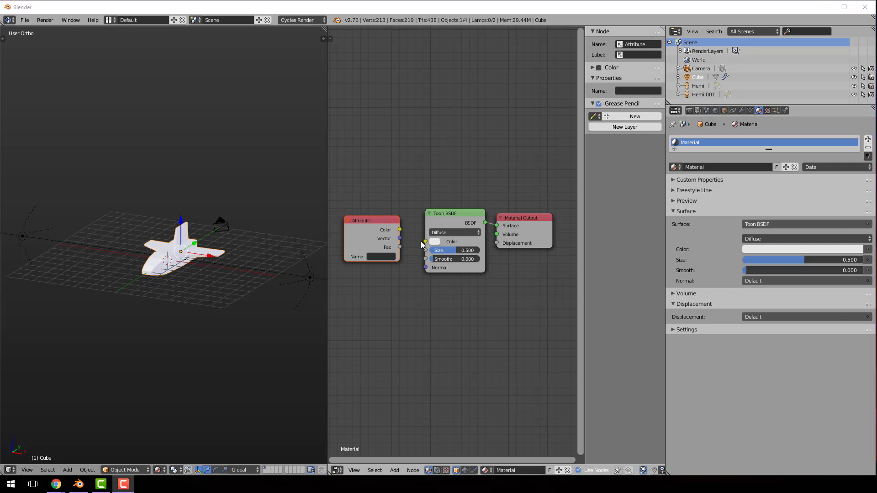
Connect the Attribute node's Color output to the Toon BSDF's Color input and set the attribute name to Col
left_click_drag(400, 231, 424, 241)
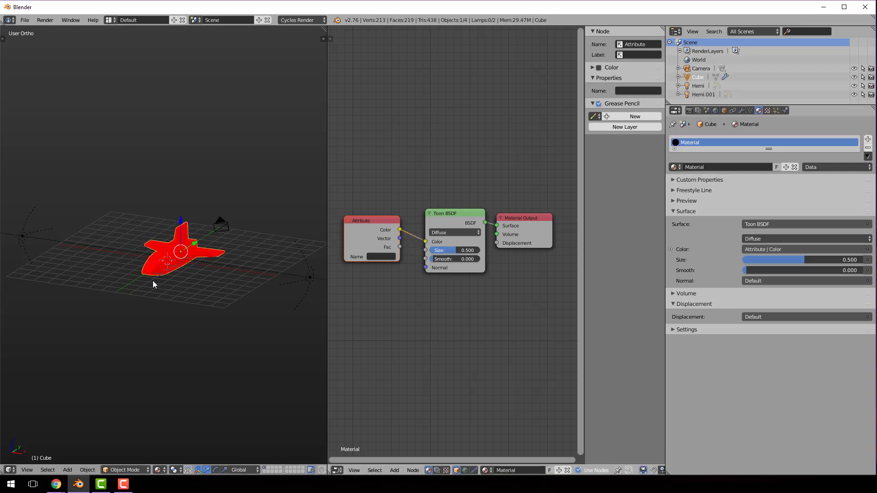
left_click(382, 256)
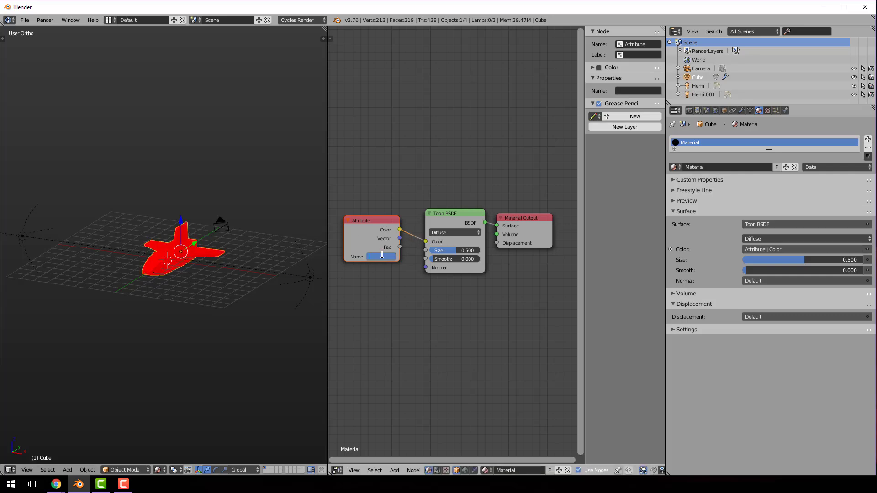
type("Col")
key("Return")
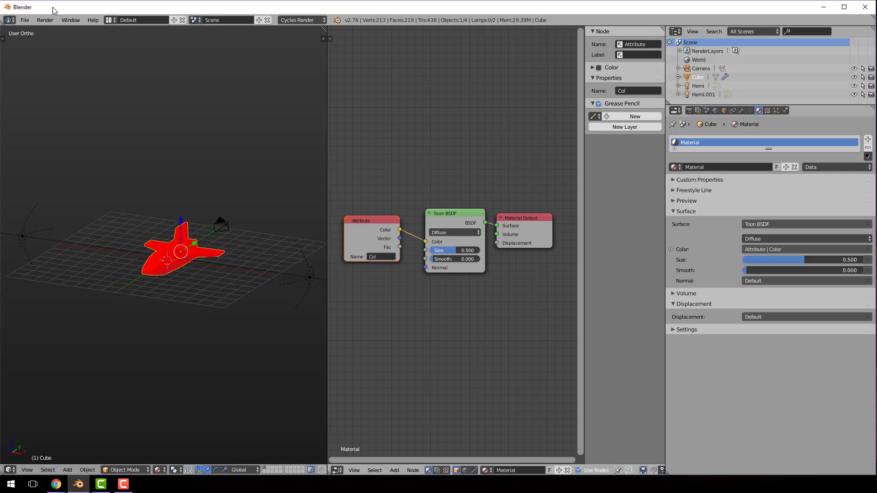
Render the ship with the vertex-color attribute feeding the toon shader, and return that area to the Node Editor
left_click(45, 20)
left_click(50, 26)
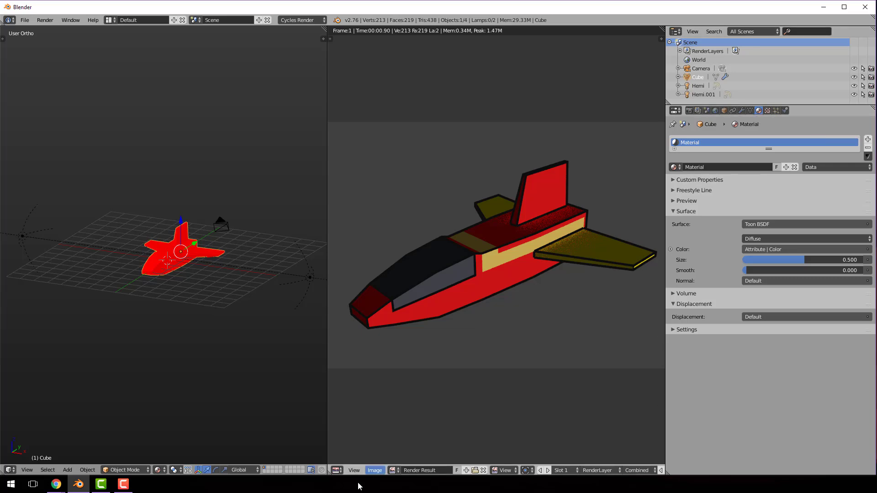
left_click(337, 471)
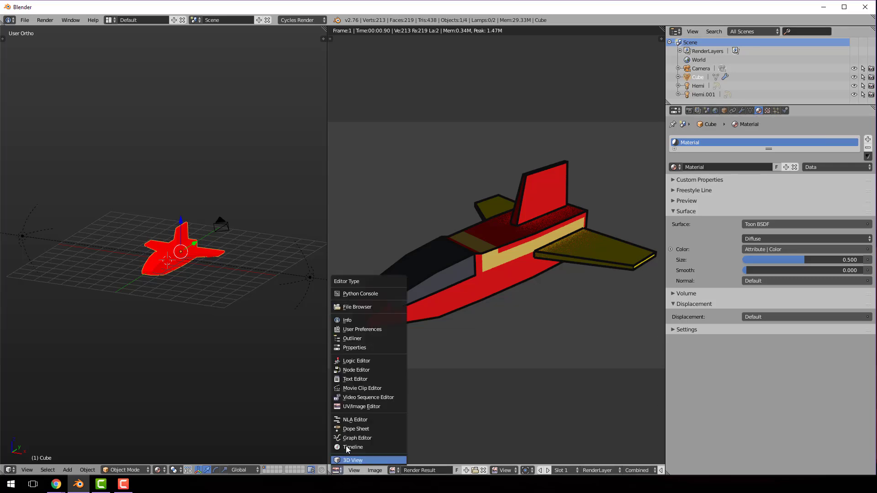
left_click(364, 370)
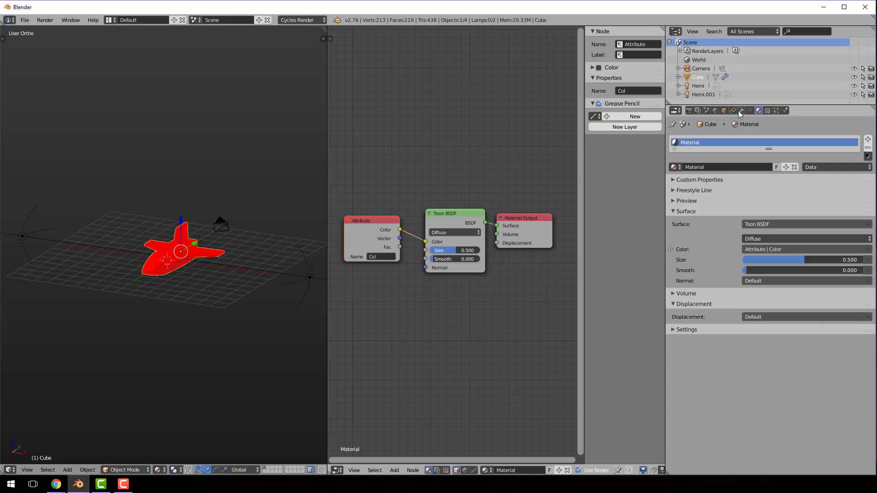
Check the vertex color layer's name in the ship's mesh data and render the ship again
left_click(750, 112)
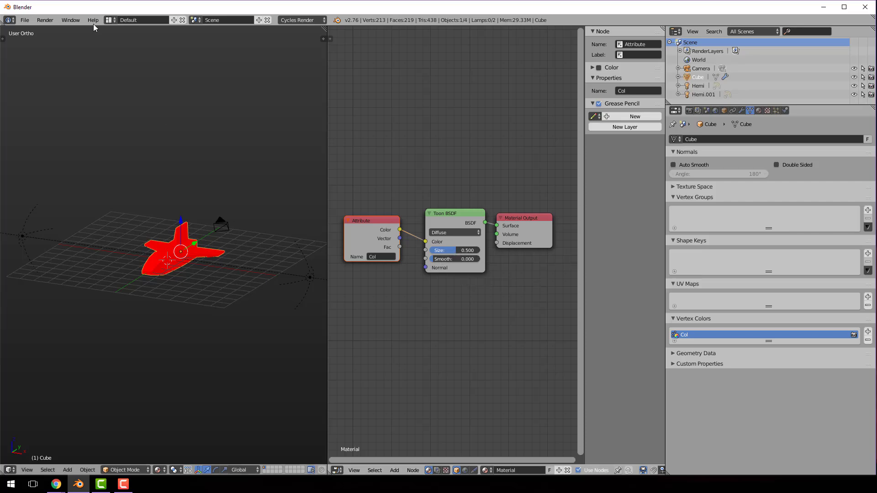
left_click(51, 21)
left_click(51, 31)
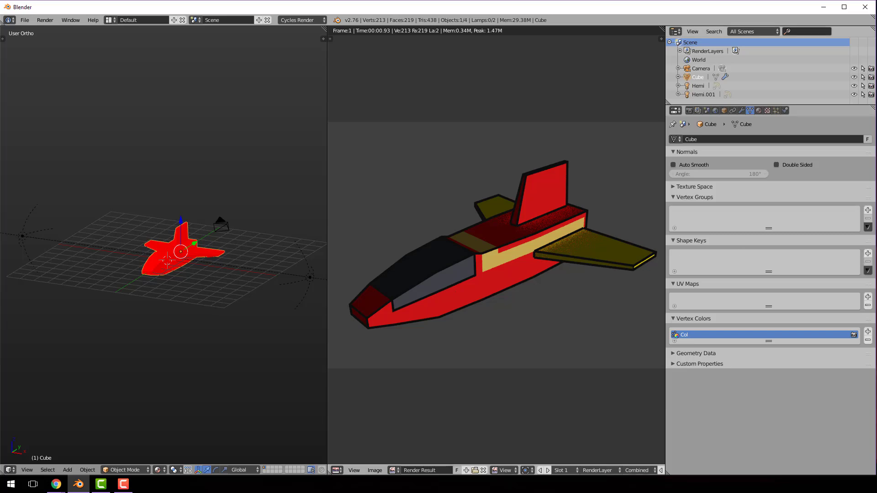
key("F10")
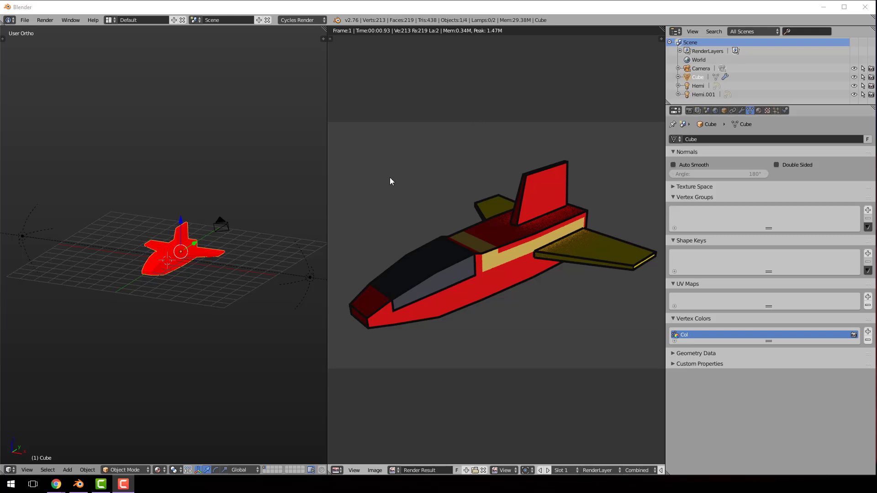
Switch the render result area back to the Node Editor and display the compositing node tree
left_click(336, 470)
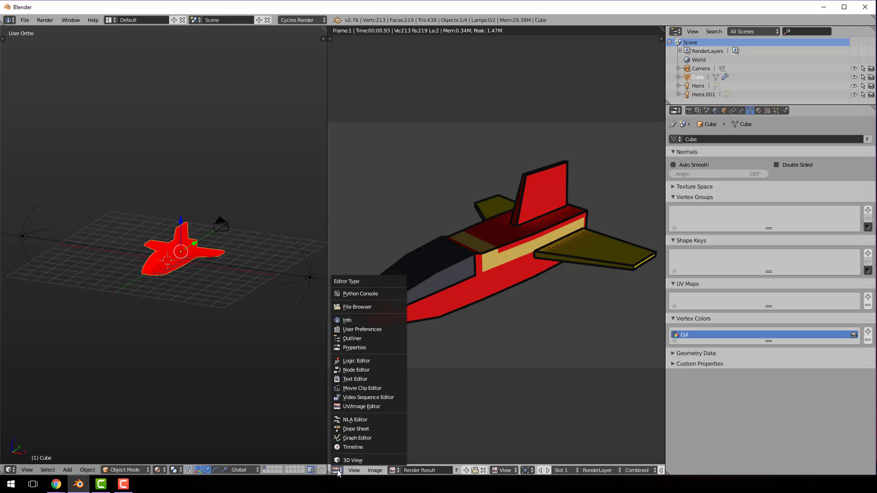
left_click(364, 371)
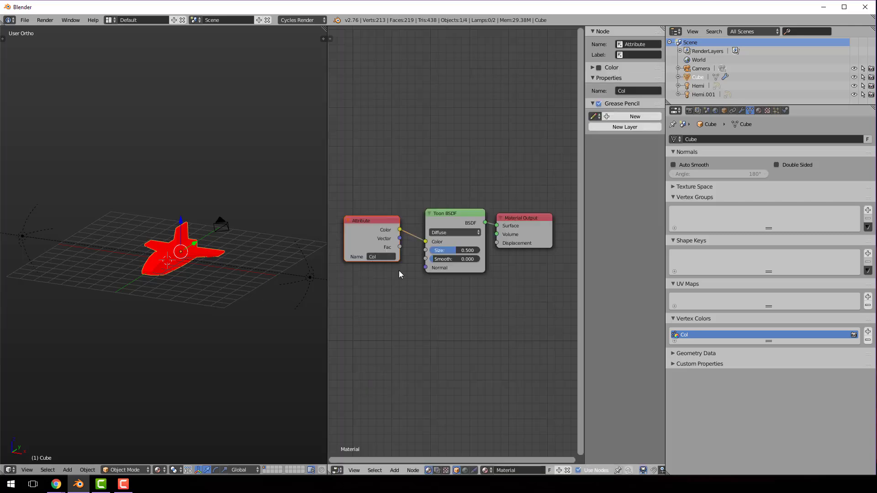
left_click(436, 471)
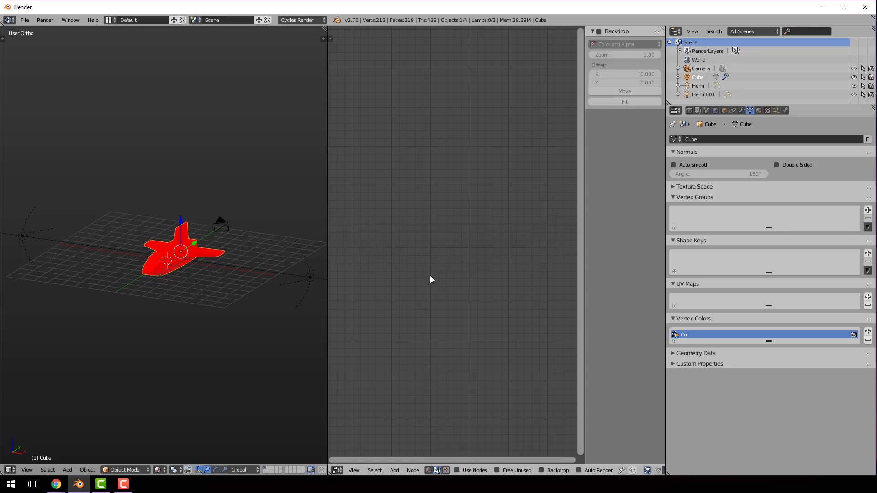
scroll(430, 272, "down", 2)
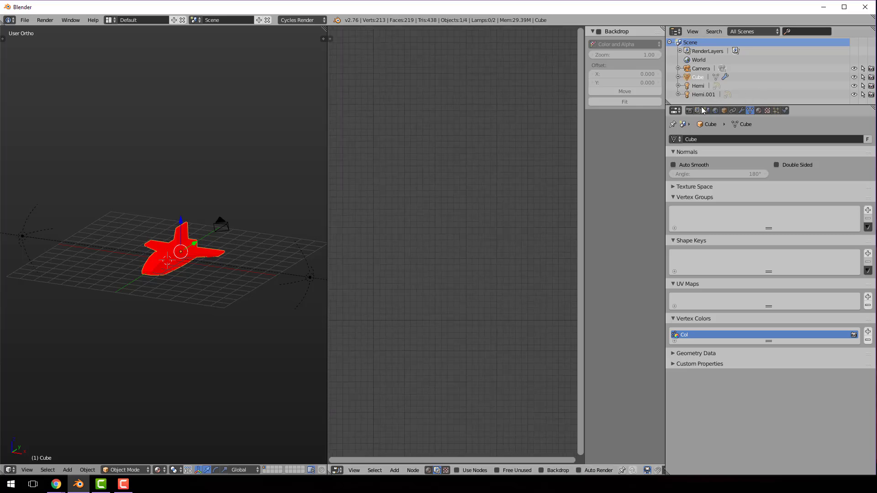
Expand the render Post Processing settings to check that Compositing is enabled, and turn on Use Nodes for the compositing tree
left_click(690, 111)
scroll(777, 265, "down", 2)
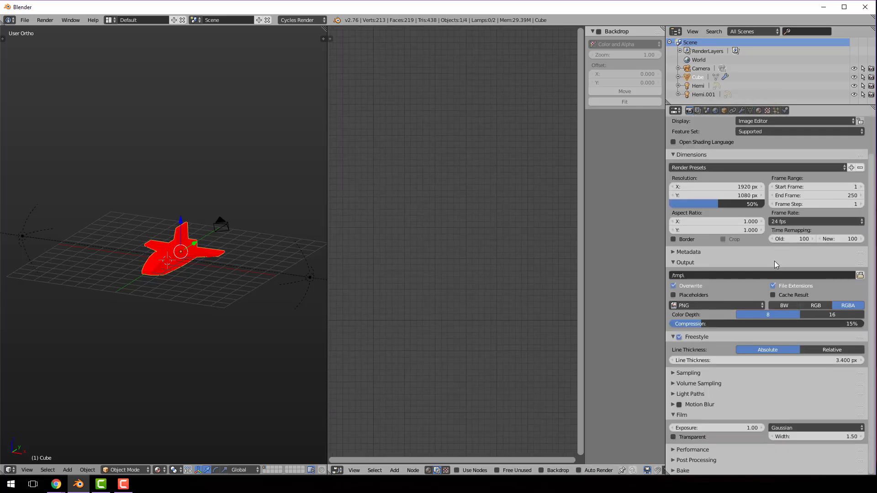
left_click(677, 460)
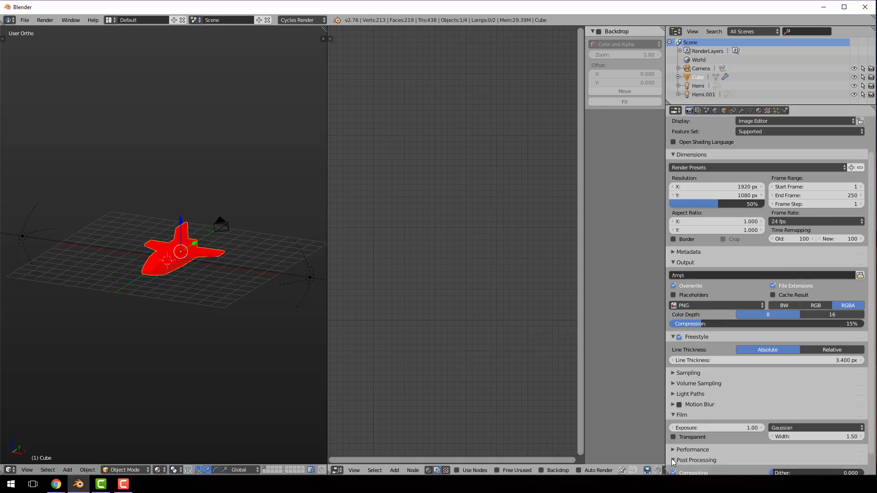
scroll(759, 417, "down", 2)
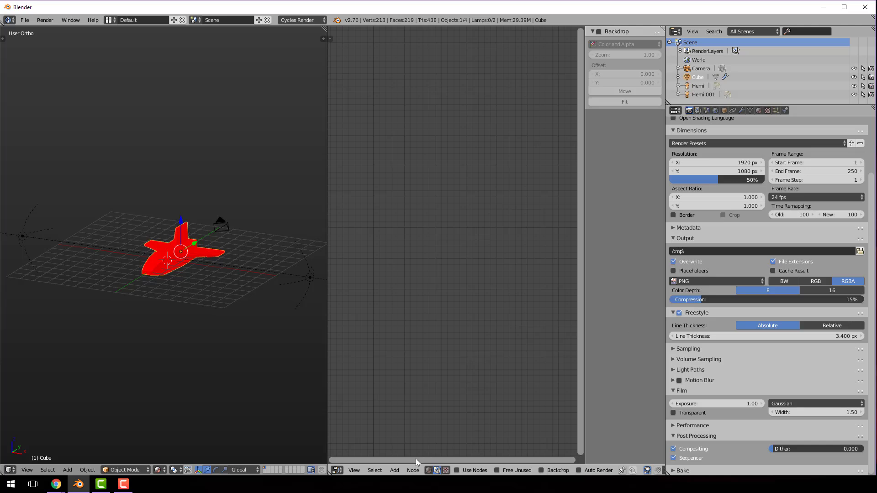
left_click(457, 470)
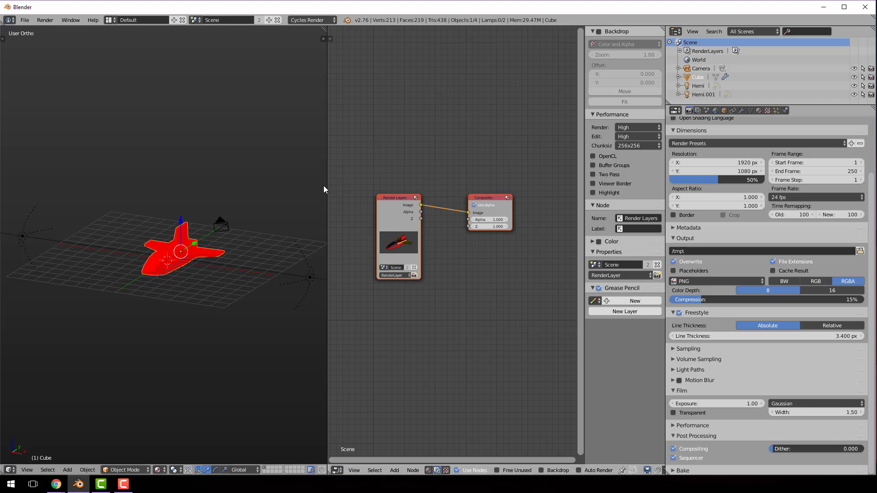
Narrow the 3D view, split it into two stacked areas, and make the upper one a UV/Image Editor showing the render result
left_click_drag(327, 186, 227, 185)
left_click_drag(224, 29, 204, 199)
left_click(10, 193)
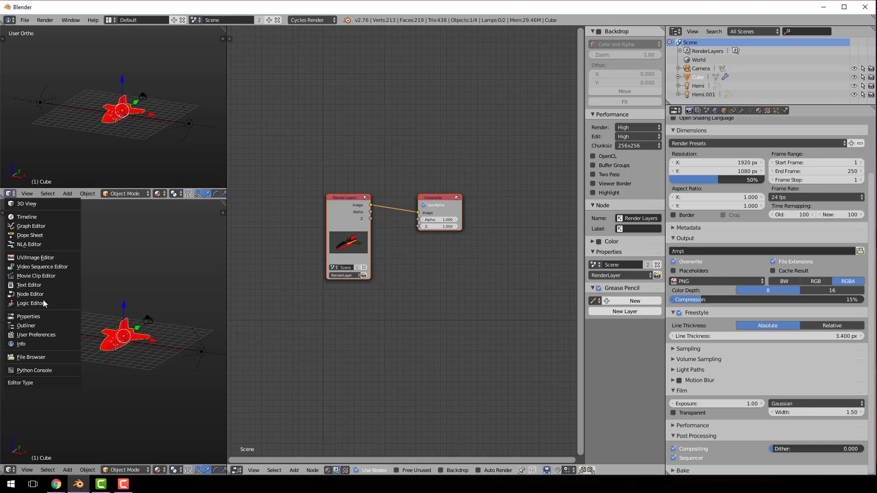
left_click(45, 258)
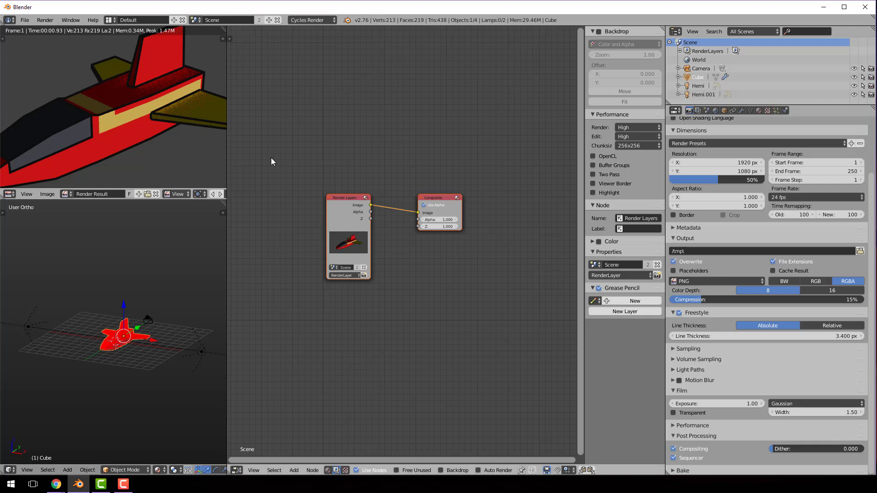
Hide the Node Editor's sidebar and nudge the Render Layers and Composite nodes slightly
scroll(395, 264, "up", 3)
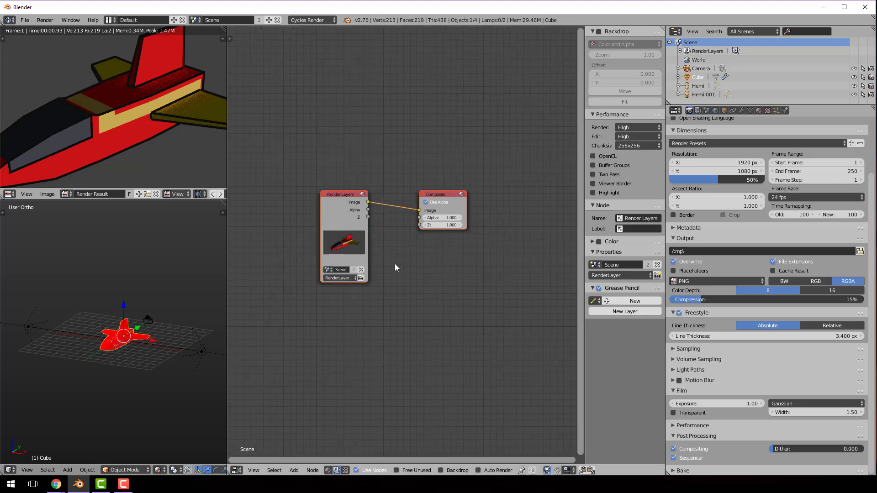
scroll(396, 265, "up", 2)
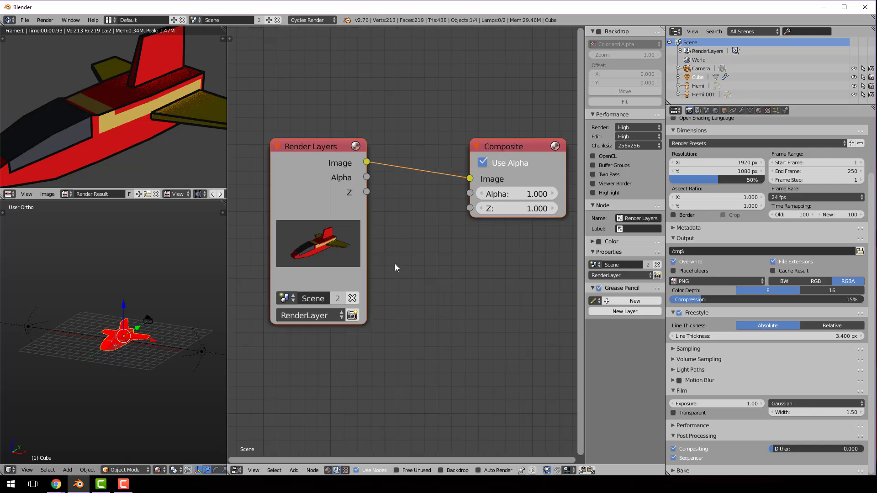
key("n")
scroll(509, 271, "up", 1)
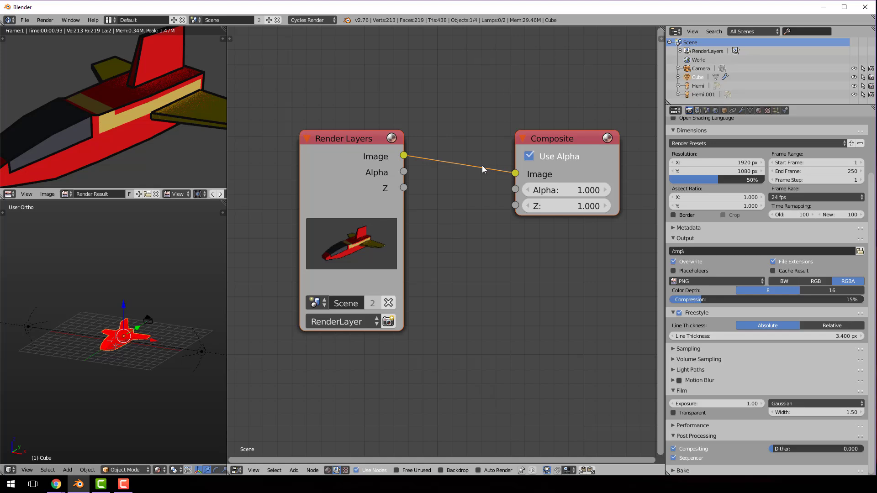
left_click_drag(464, 165, 468, 167)
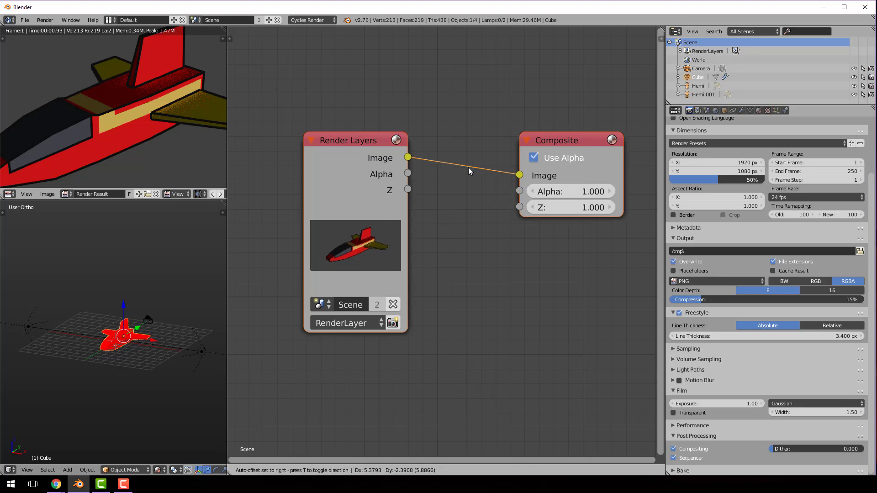
key("F12")
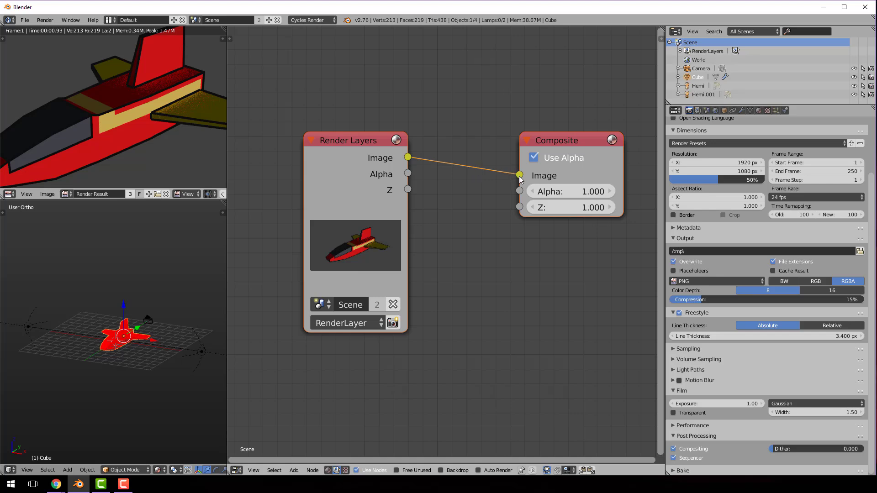
Disconnect the Render Layers image from the Composite node and spread the two nodes apart
left_click_drag(519, 176, 475, 201)
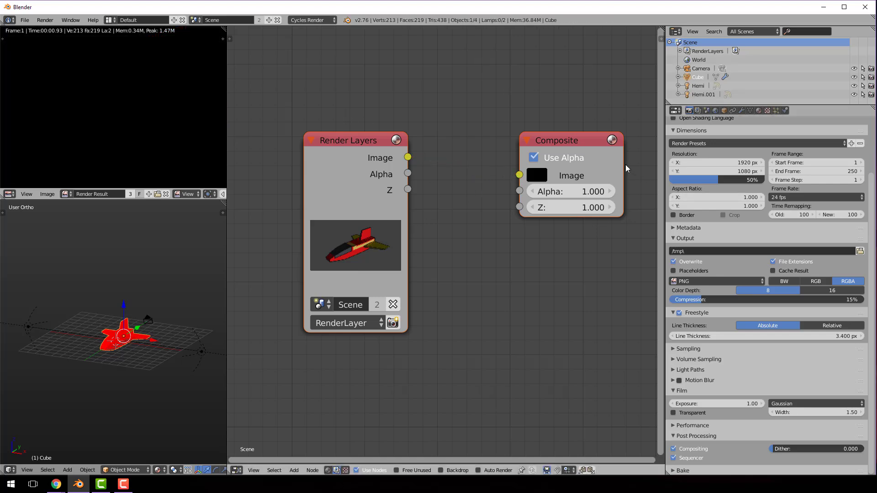
scroll(579, 145, "down", 2)
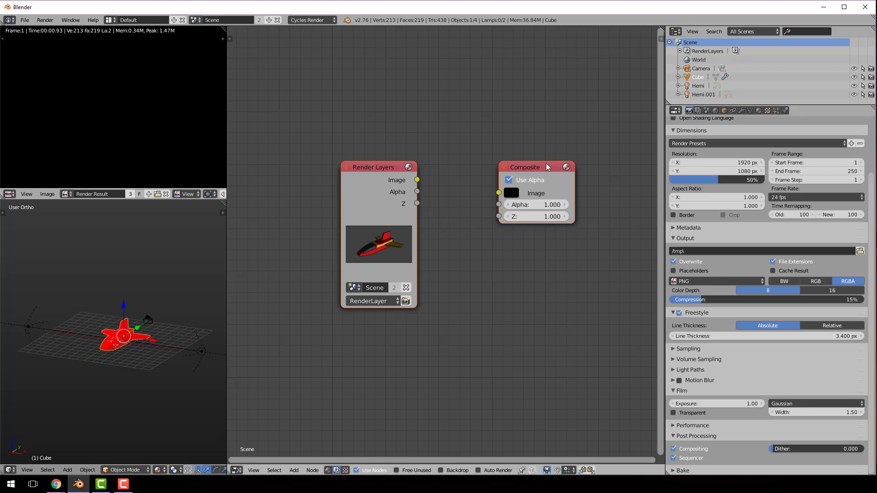
left_click_drag(549, 167, 602, 162)
left_click_drag(387, 167, 302, 147)
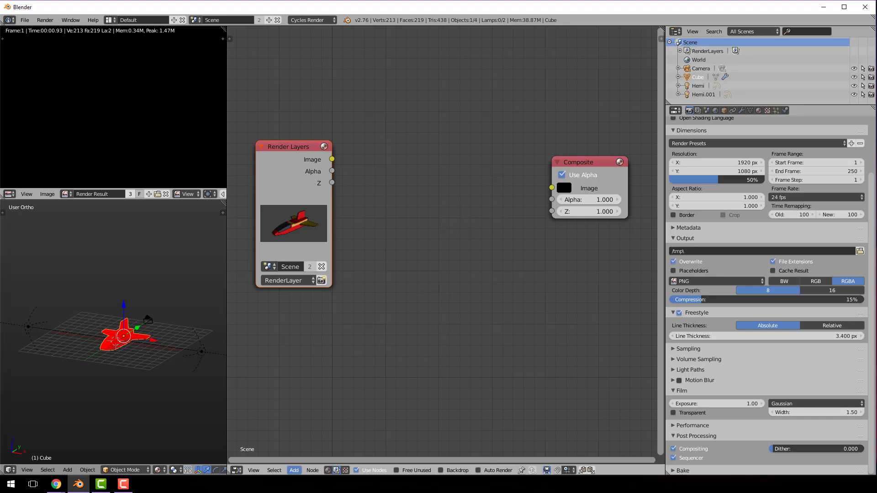
Add a Distort Scale node between the two nodes and connect the Render Layers Image output to its Image input
left_click(294, 470)
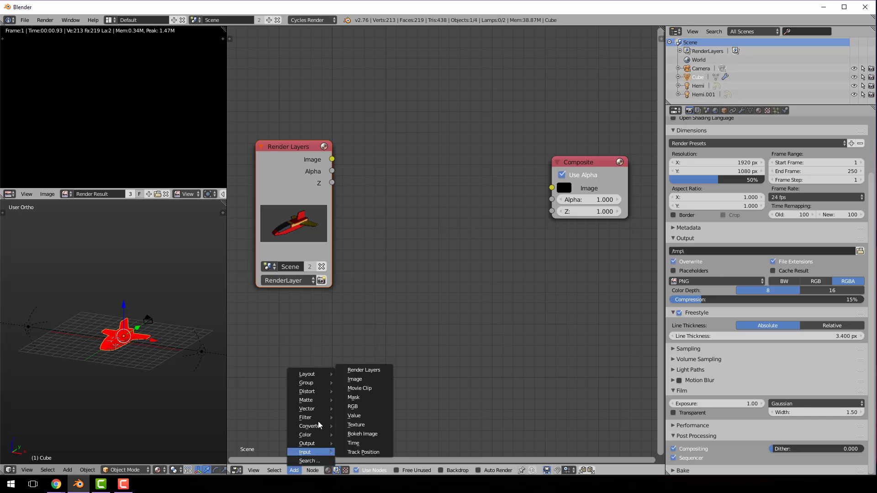
mouse_move(311, 412)
mouse_move(314, 446)
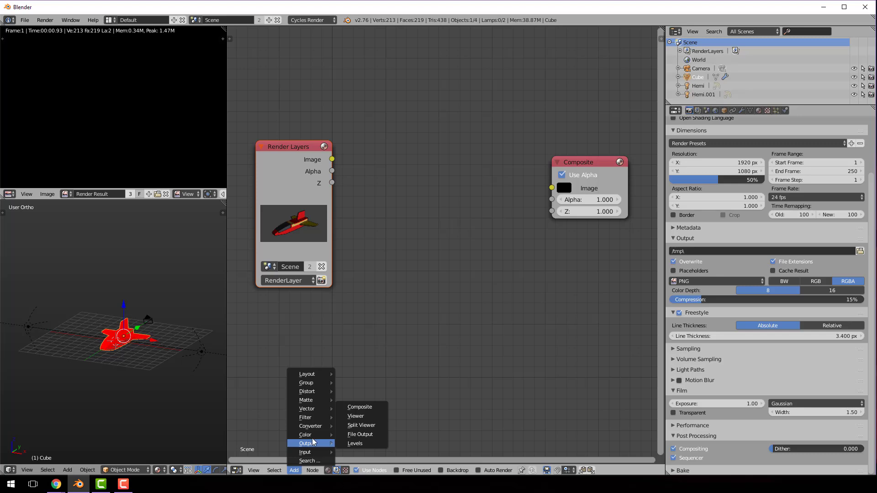
mouse_move(314, 430)
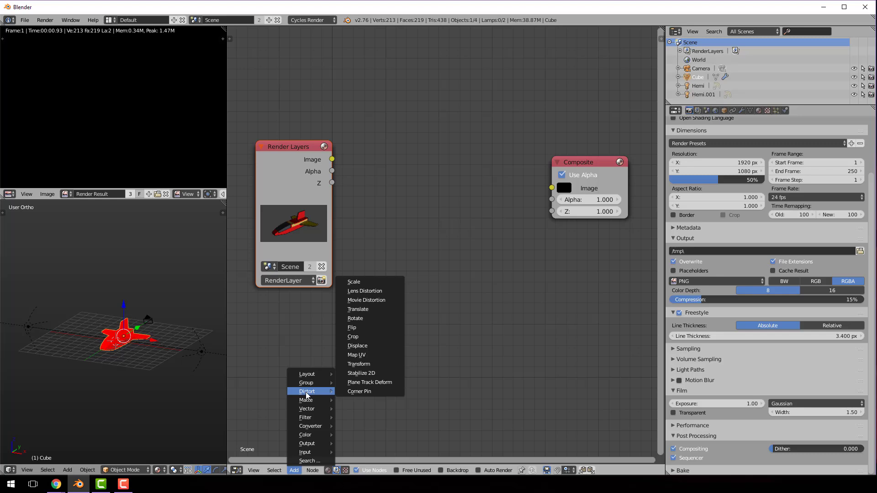
left_click(363, 282)
left_click(374, 261)
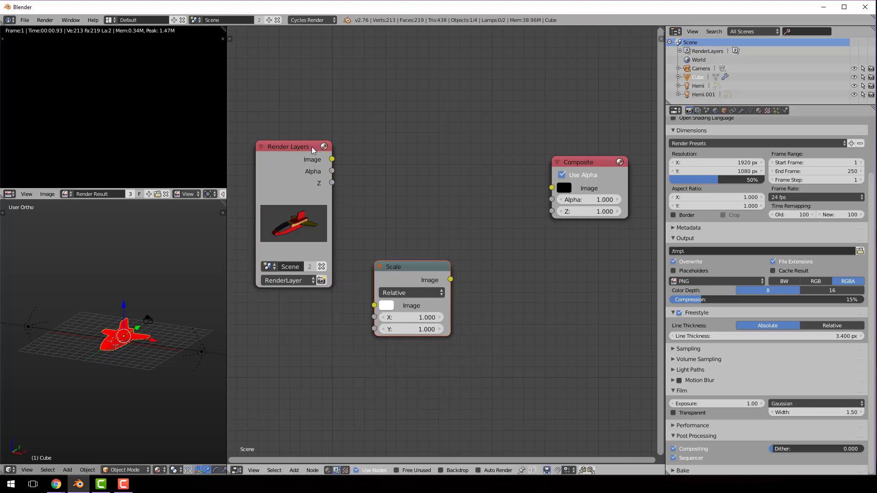
left_click_drag(332, 159, 372, 307)
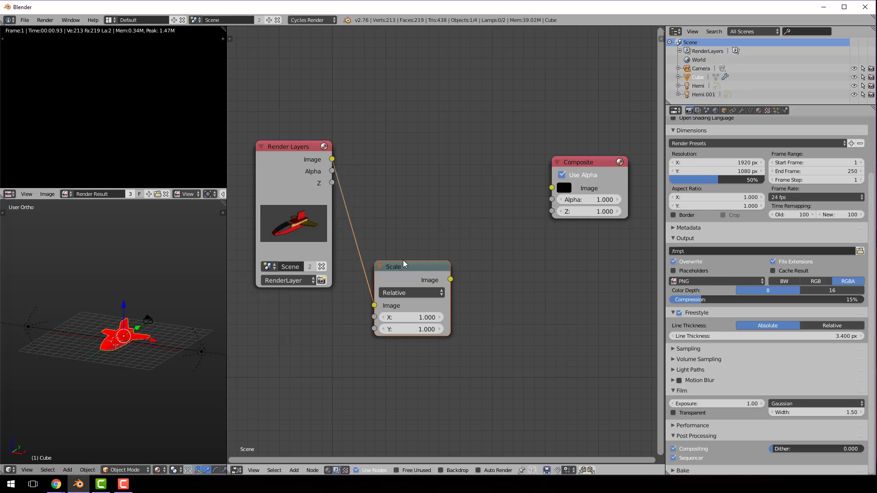
Move the Scale node up slightly and set its relative X and Y scale to 0.2
left_click_drag(403, 264, 396, 233)
left_click(405, 286)
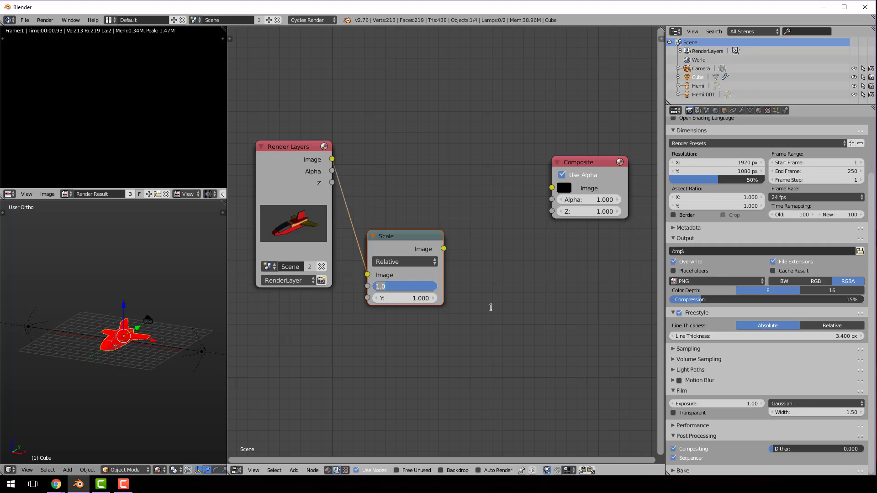
type("0.2")
key("Tab")
type("0.")
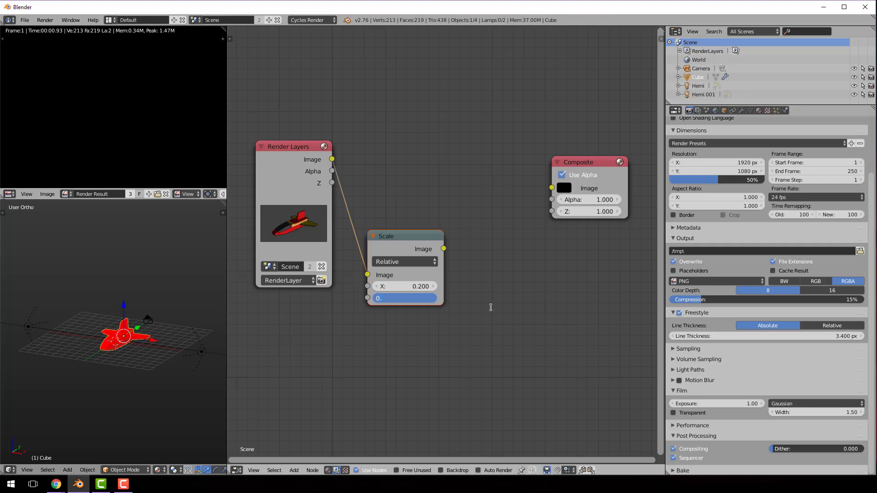
key("Return")
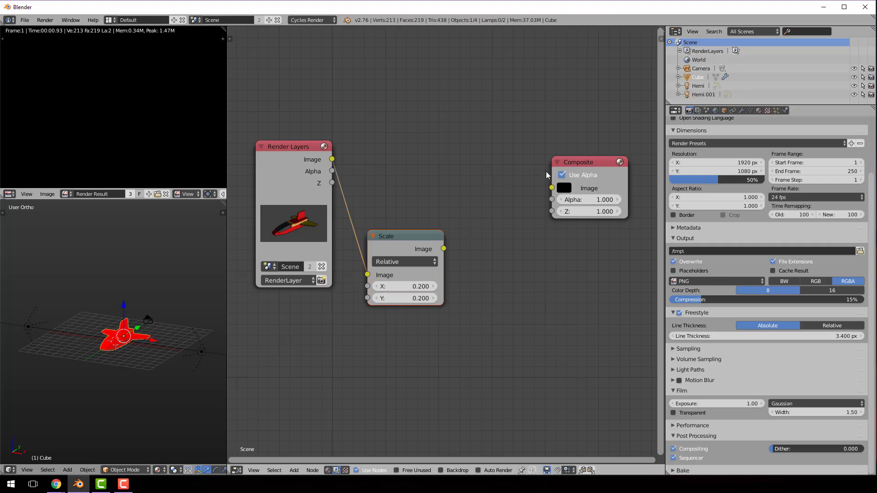
Move the Composite node outward and place a duplicate of the Scale node between the original and the Composite node
left_click_drag(577, 162, 589, 152)
left_click(405, 246)
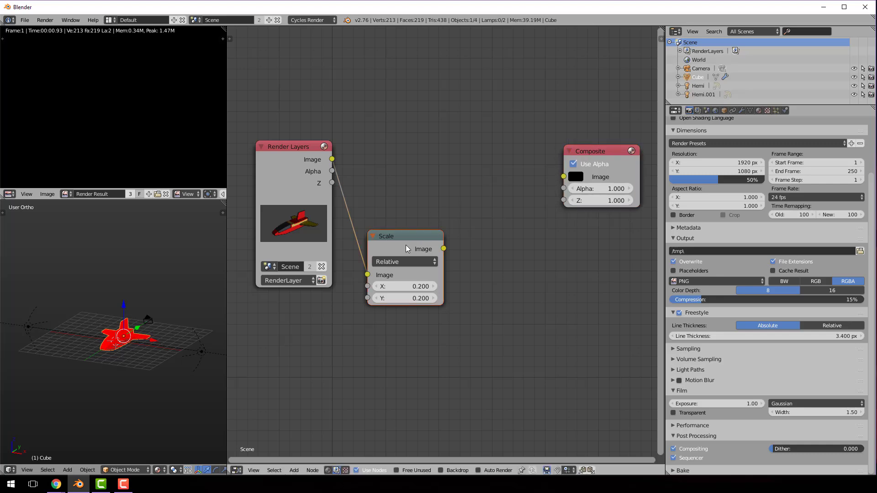
key("shift+d")
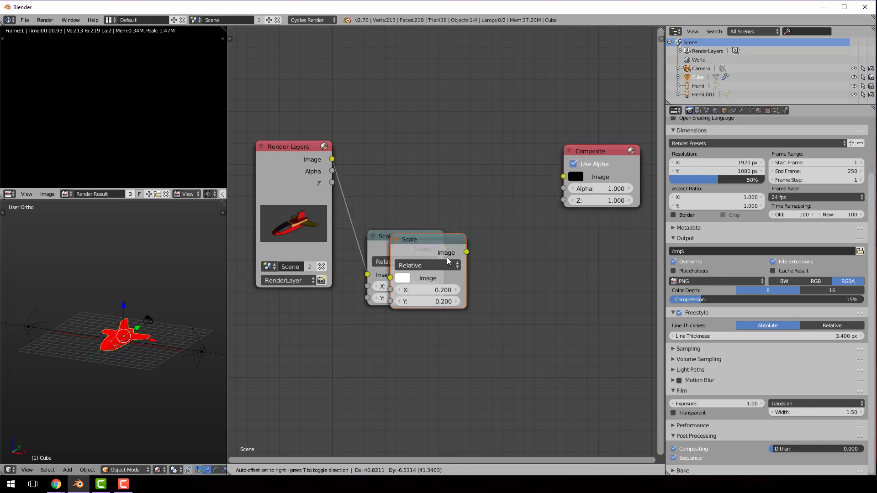
left_click(523, 272)
Set the duplicated Scale node's X and Y to 5, then connect its Image output to the Composite node and move Composite farther out
left_click(520, 307)
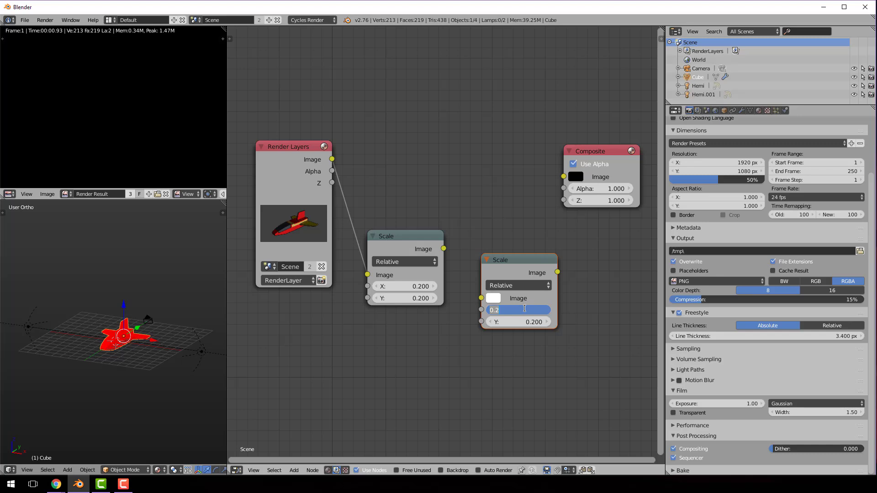
type("5")
key("Tab")
type("5")
key("Tab")
key("Return")
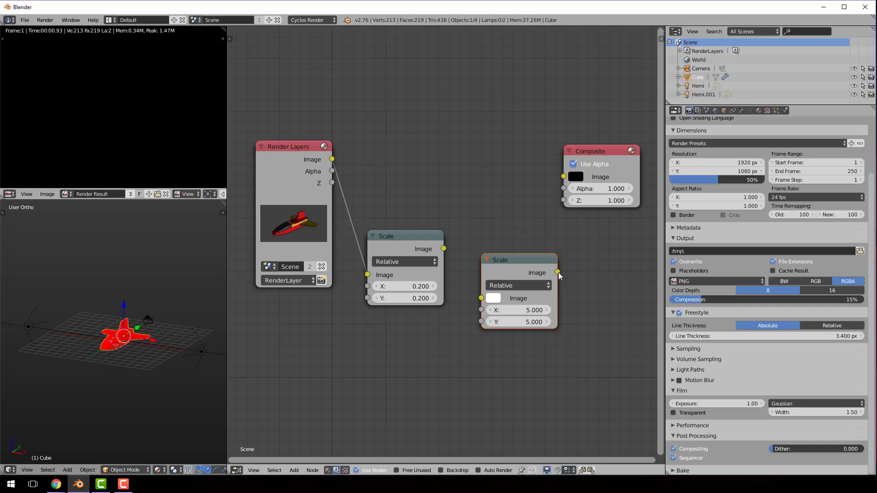
left_click_drag(557, 272, 563, 177)
left_click_drag(603, 153, 623, 144)
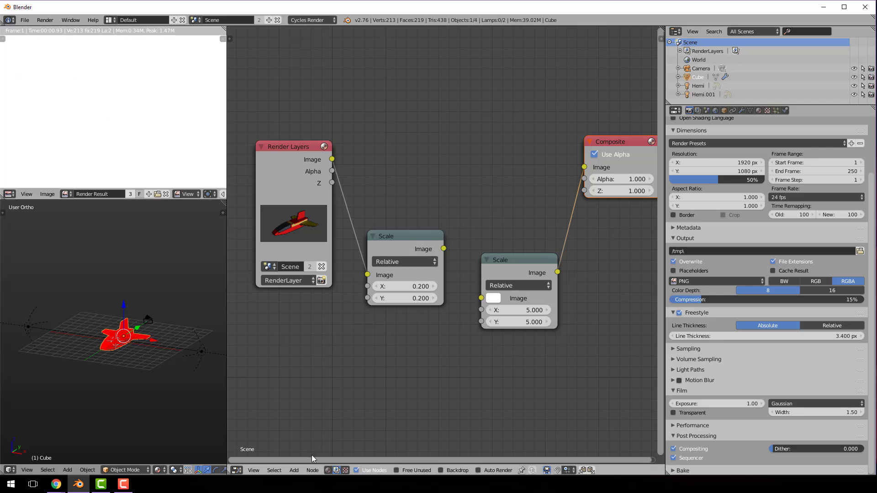
Add a Filter Pixelate node above the two Scale nodes and link it between the first Scale's output and the second Scale's Image input
left_click(294, 470)
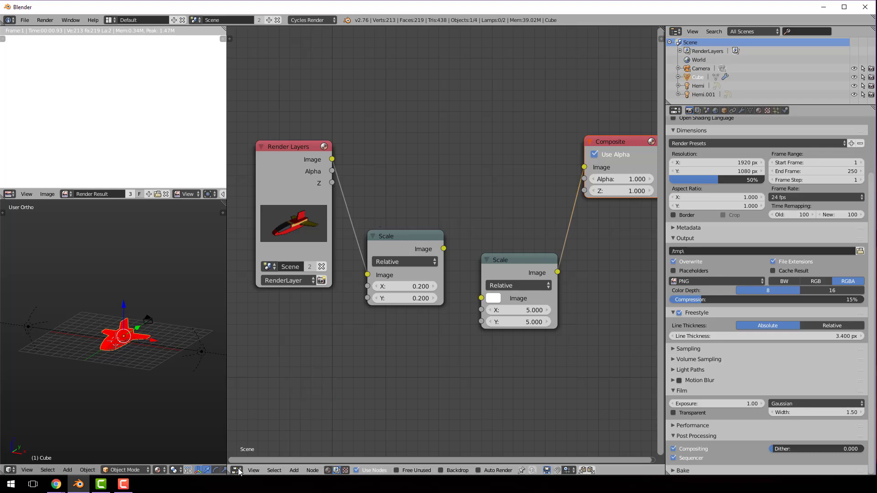
left_click(292, 471)
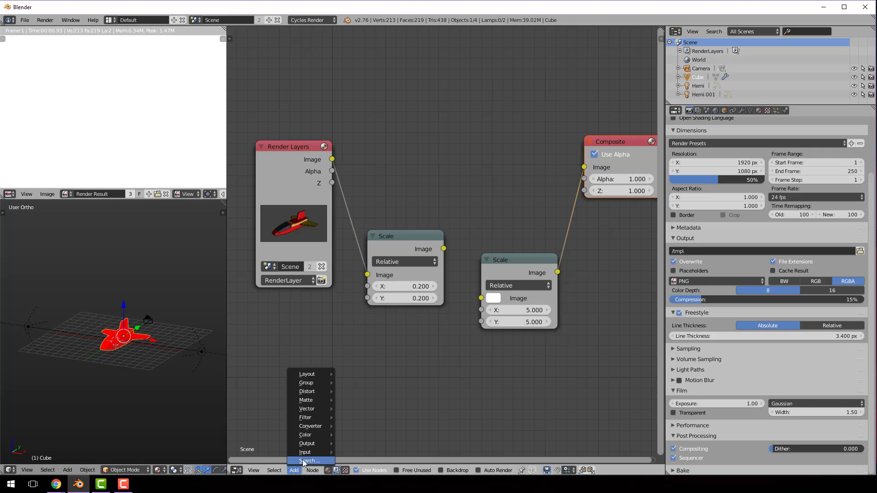
mouse_move(320, 395)
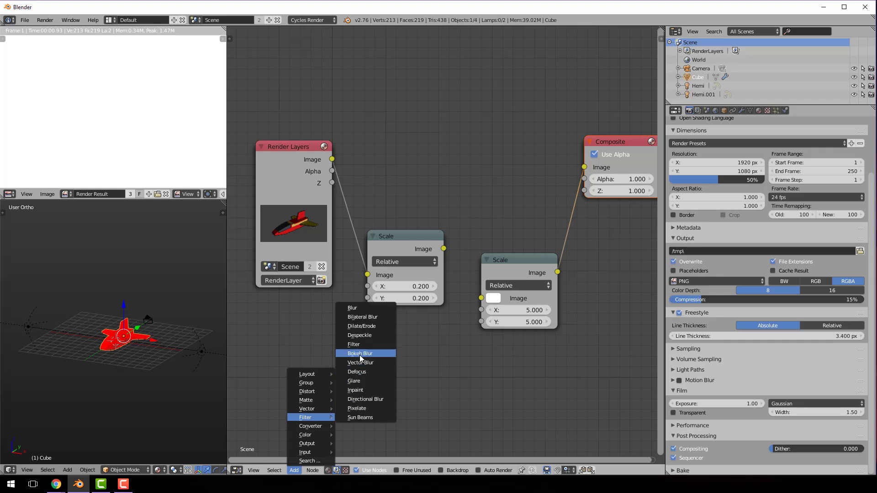
left_click(359, 408)
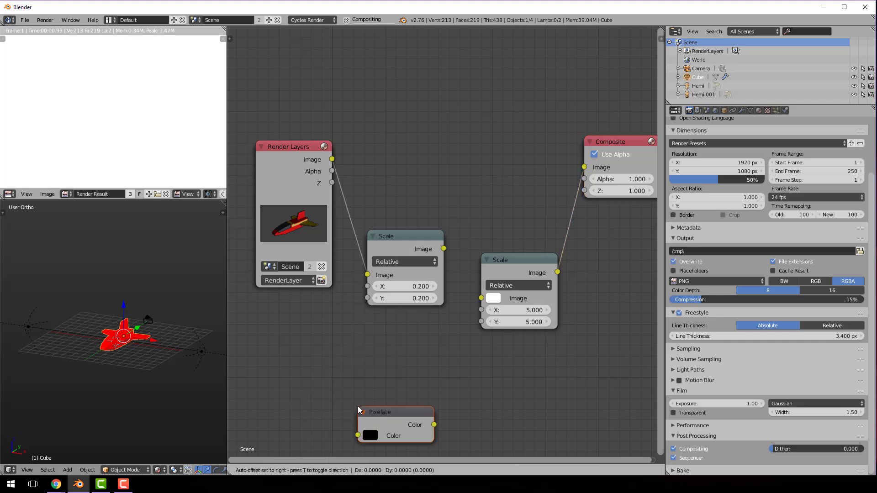
left_click(428, 152)
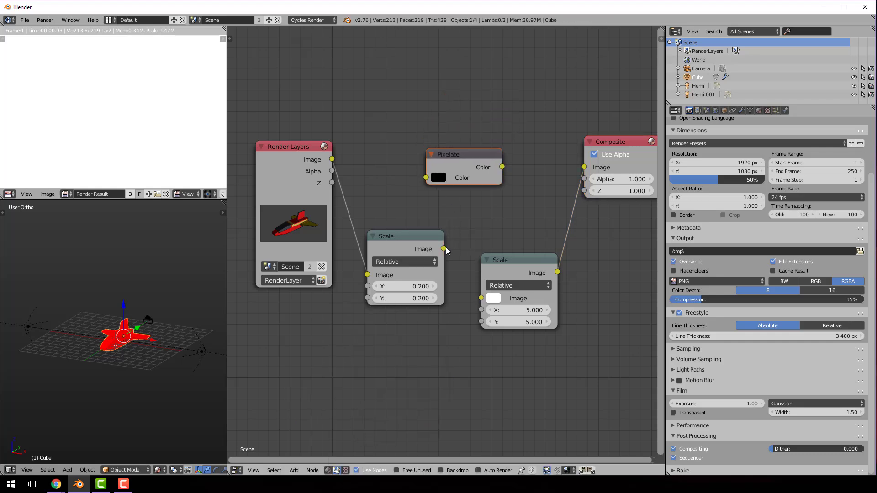
left_click_drag(443, 248, 426, 178)
left_click_drag(502, 167, 481, 298)
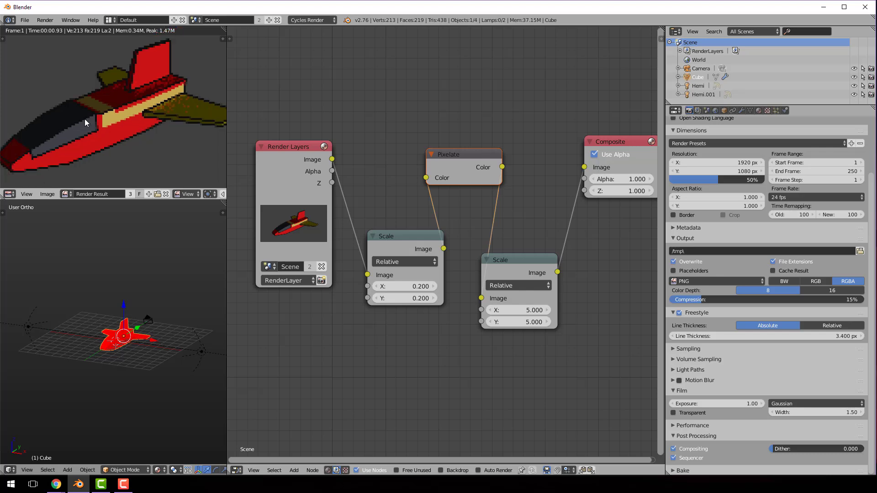
Render the image again with the Pixelate node in the compositing chain
scroll(95, 132, "down", 1)
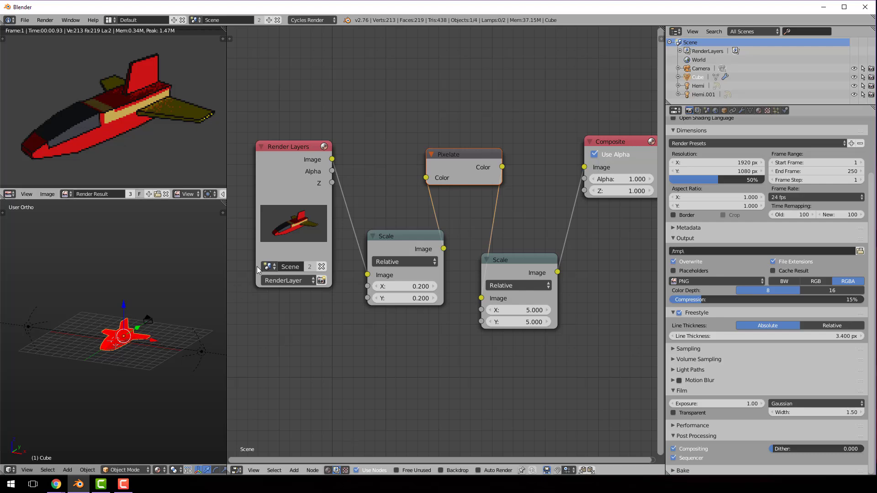
left_click(50, 20)
left_click(54, 29)
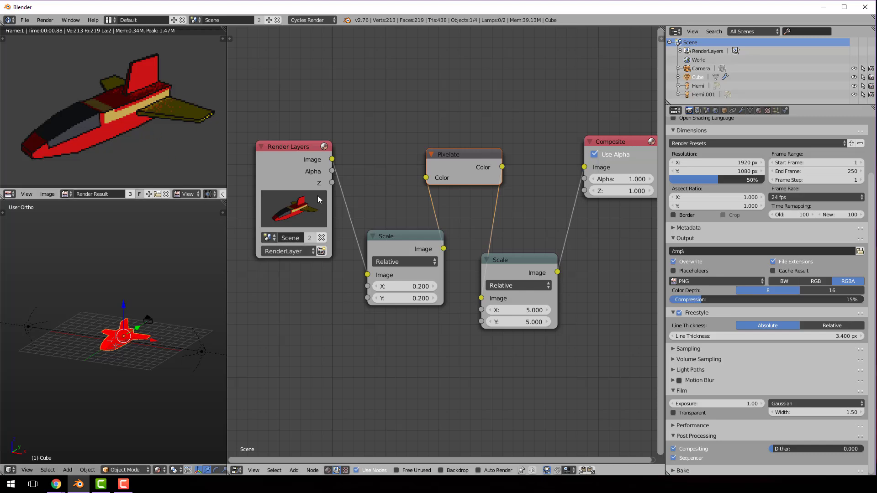
left_click(357, 469)
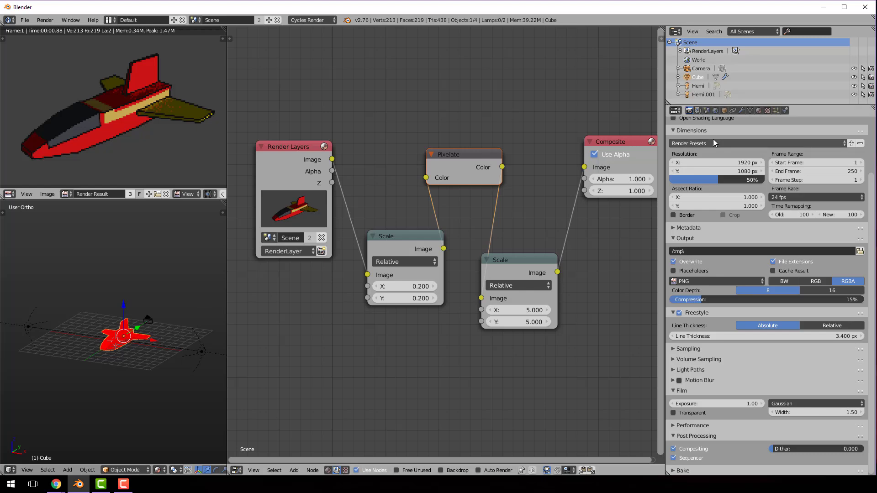
Apply the Final sampling preset in the render settings and render the image again
scroll(728, 264, "up", 4)
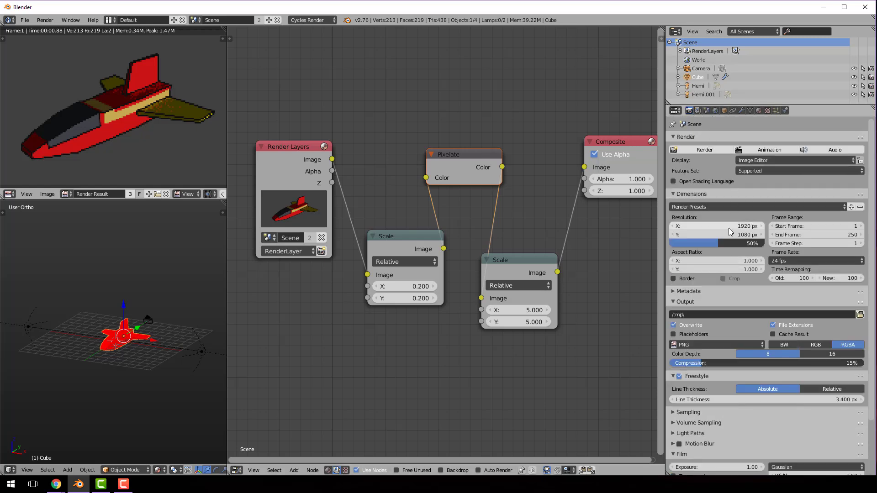
scroll(728, 228, "down", 3)
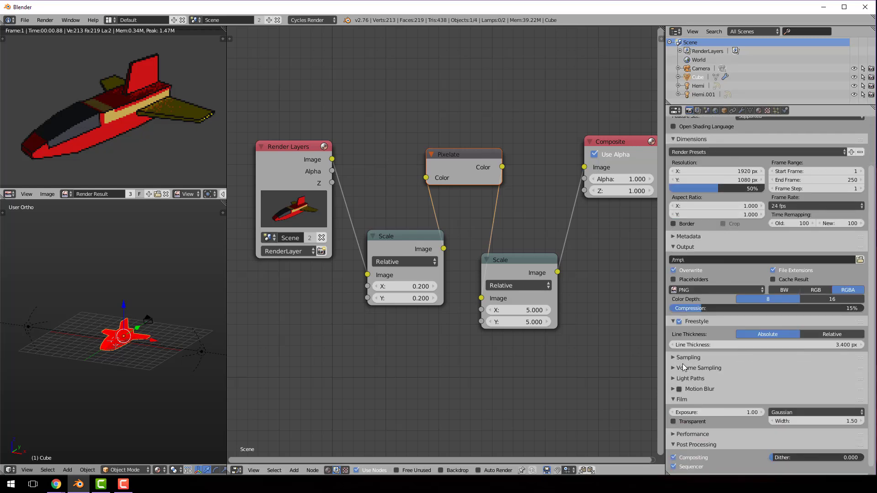
left_click(673, 358)
scroll(722, 361, "down", 2)
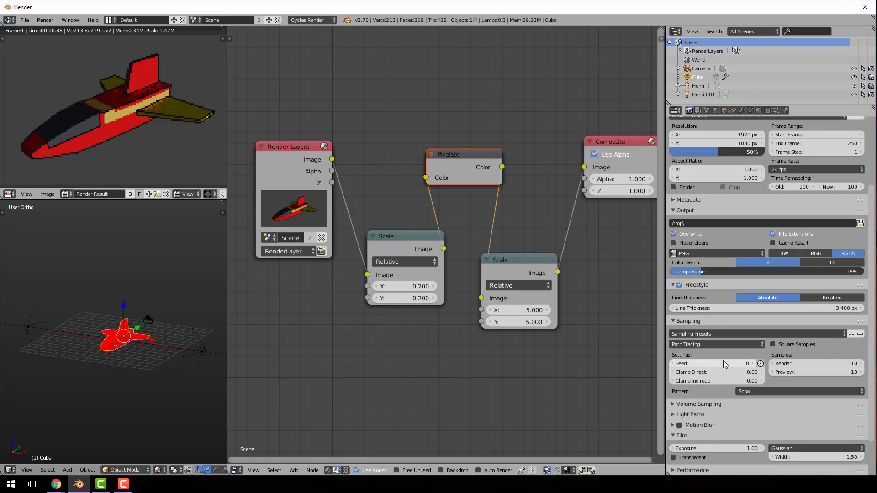
scroll(723, 363, "down", 1)
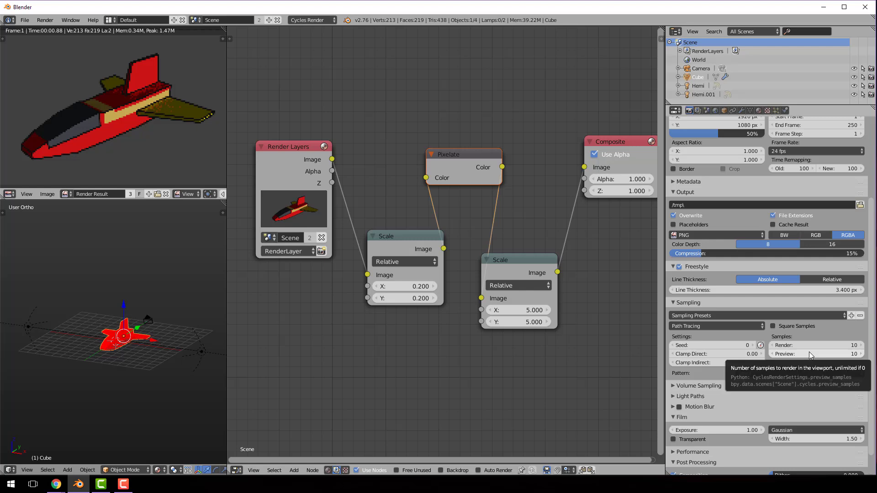
left_click(844, 316)
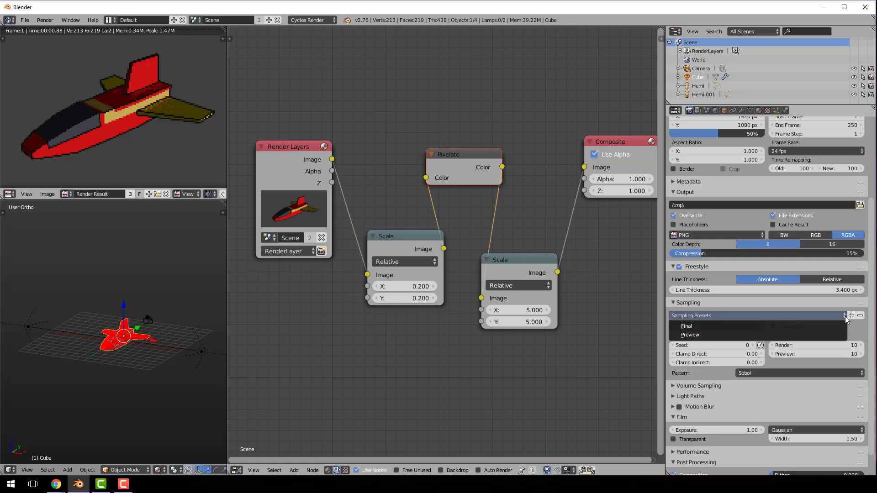
left_click(785, 326)
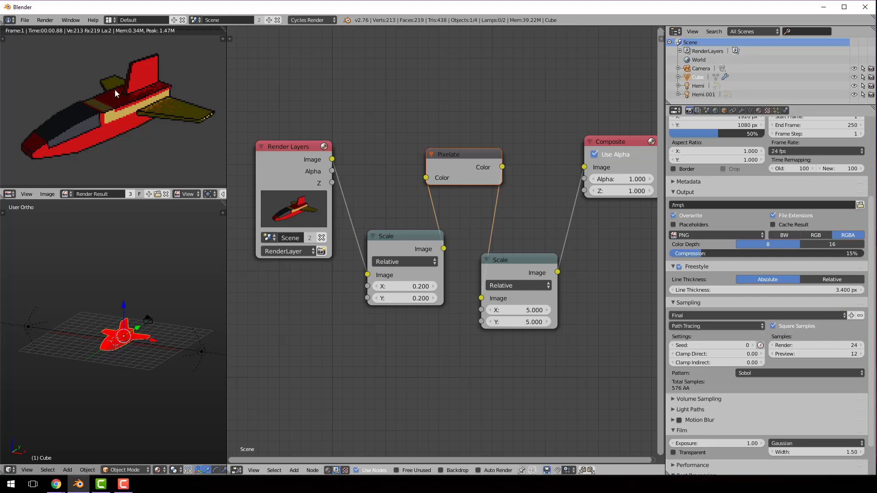
left_click(46, 21)
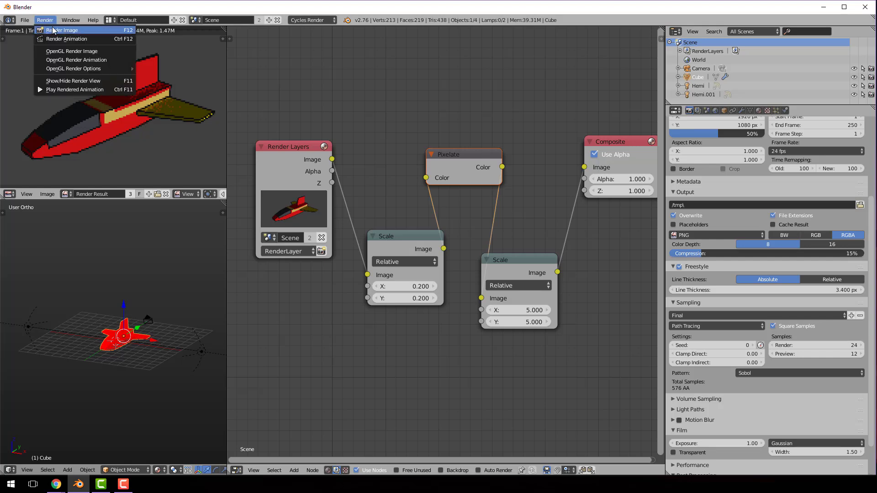
left_click(54, 30)
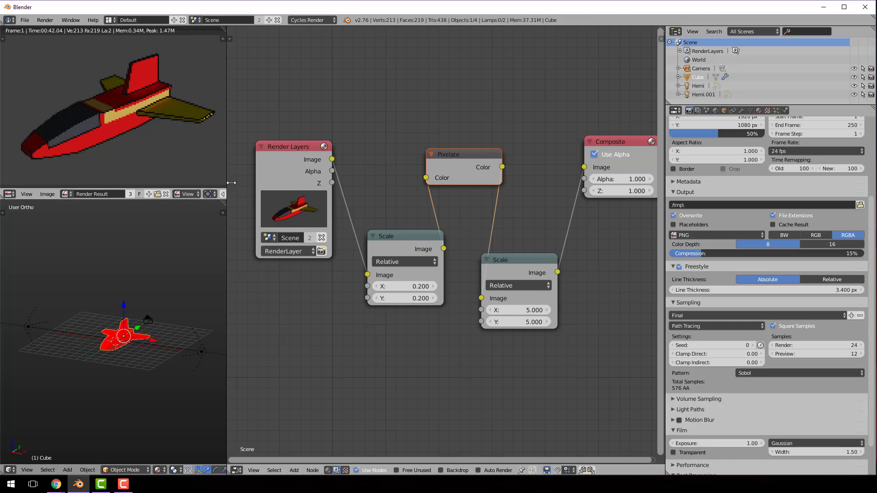
Enlarge the render result area in both directions and examine the pixelated spaceship up close
left_click_drag(231, 183, 565, 185)
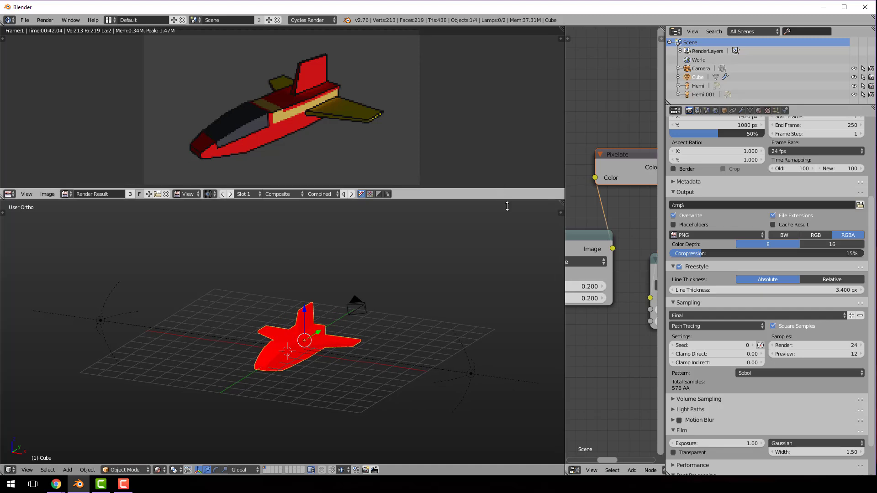
left_click_drag(507, 206, 522, 286)
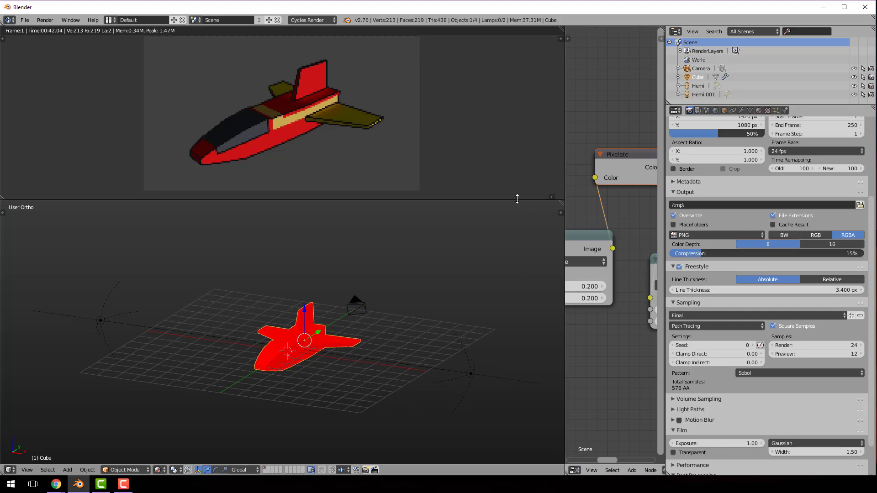
left_click_drag(517, 200, 517, 385)
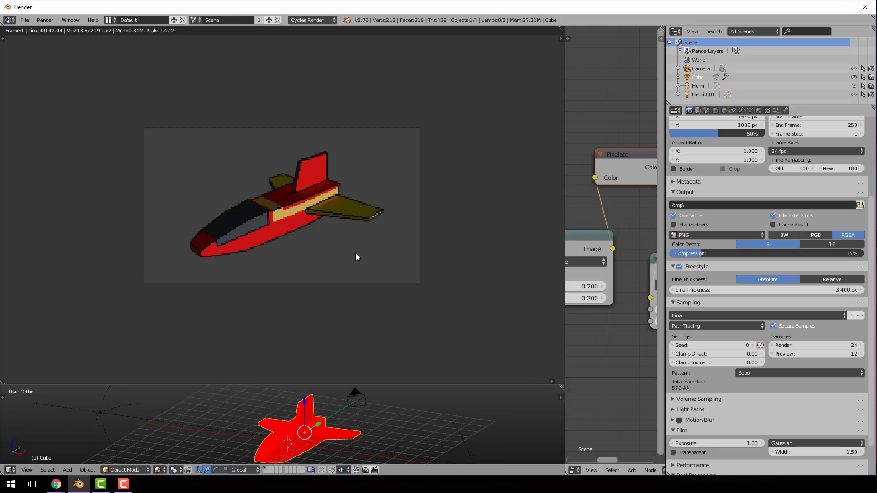
scroll(356, 253, "up", 3)
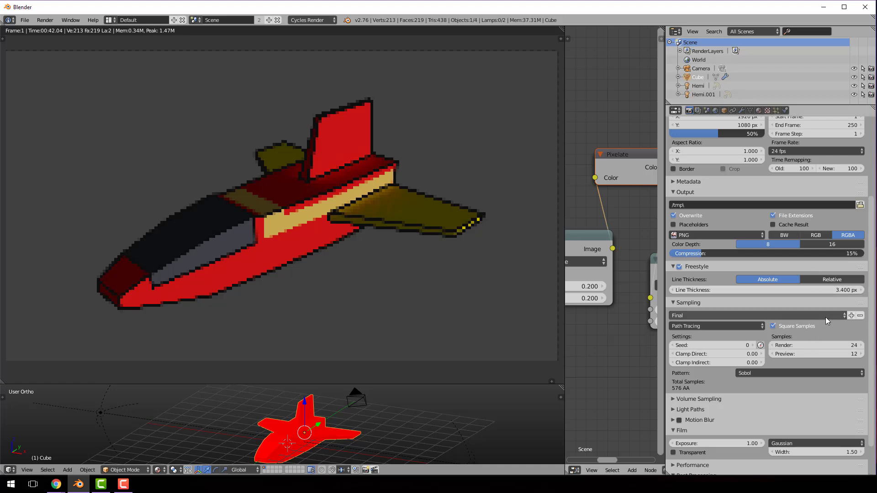
Switch the sampling preset to Preview and join the 3D view over the render result area
left_click(843, 318)
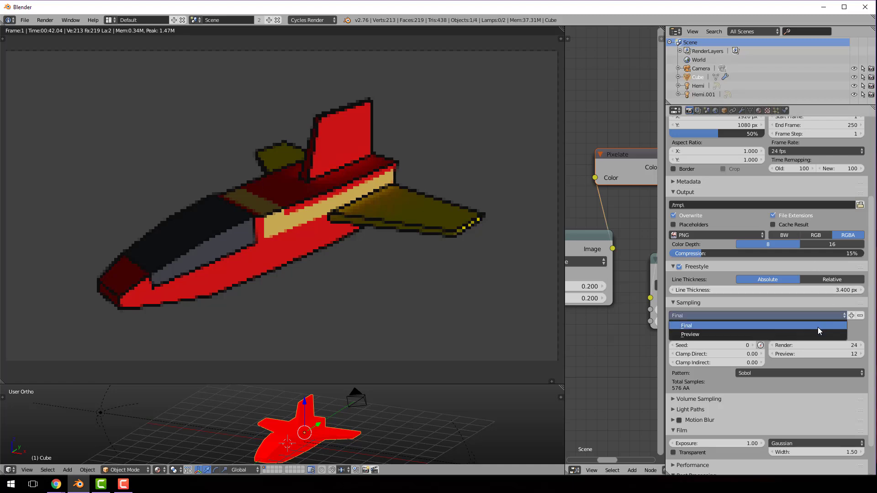
left_click(811, 333)
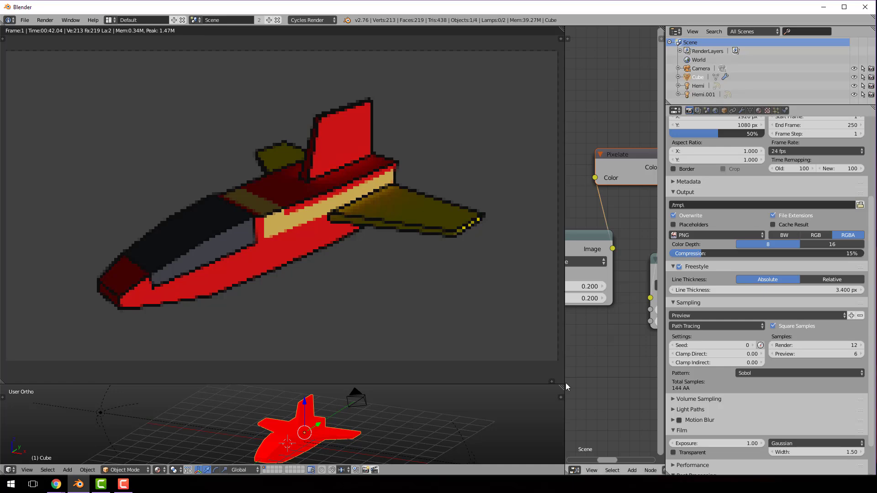
left_click_drag(562, 386, 283, 267)
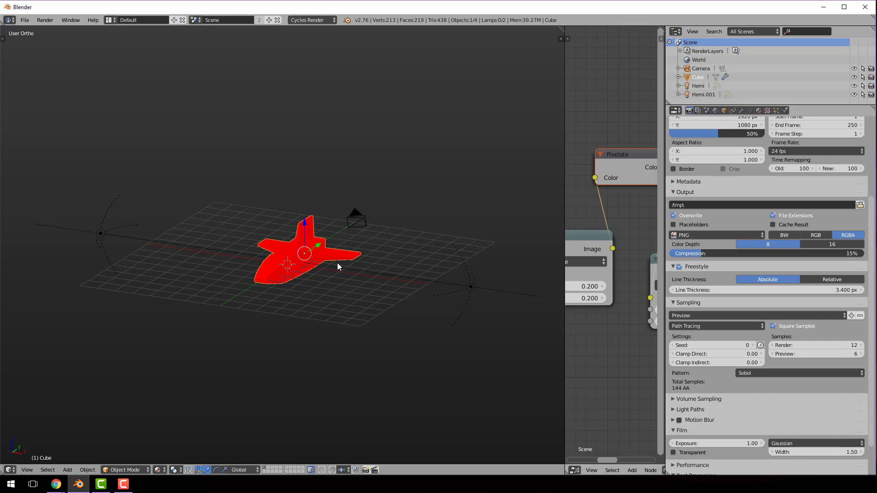
Rotate the spaceship by 90° and again by -180° about the Y axis so it banks to the opposite side
type("ry90")
key("Return")
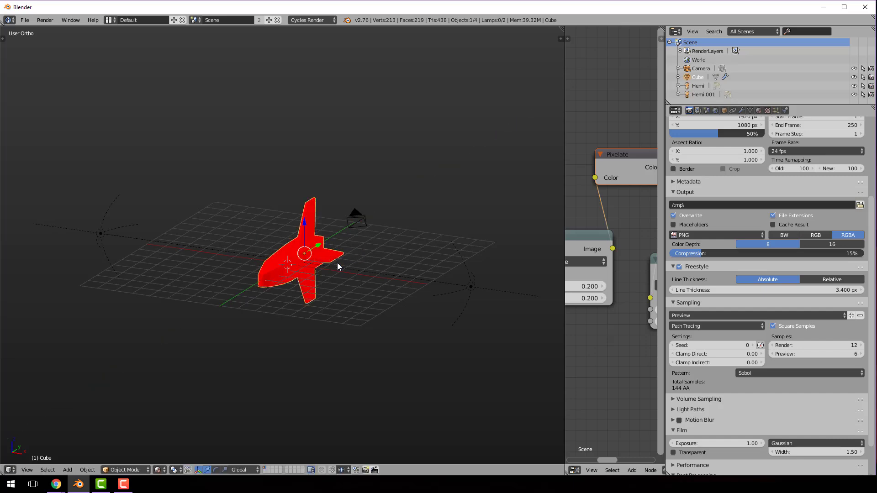
type("ry-180")
key("Return")
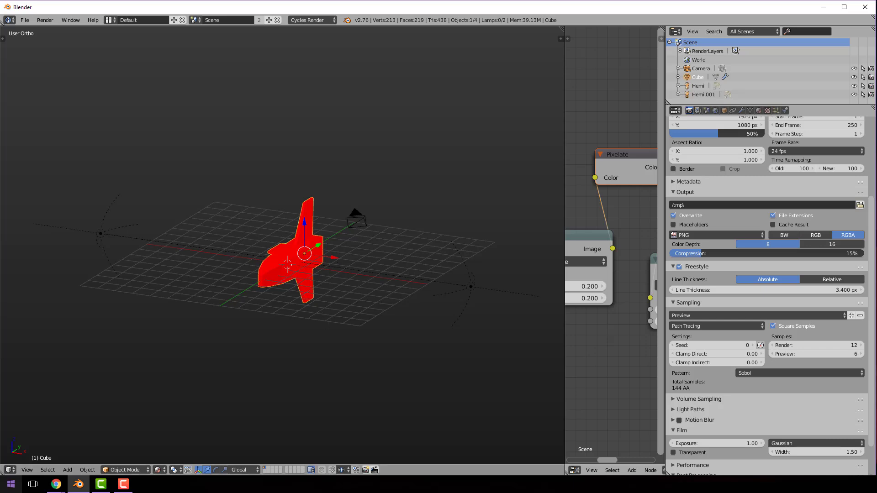
Split off a shallow area below the 3D view and turn it into a Timeline
left_click_drag(3, 473, 7, 393)
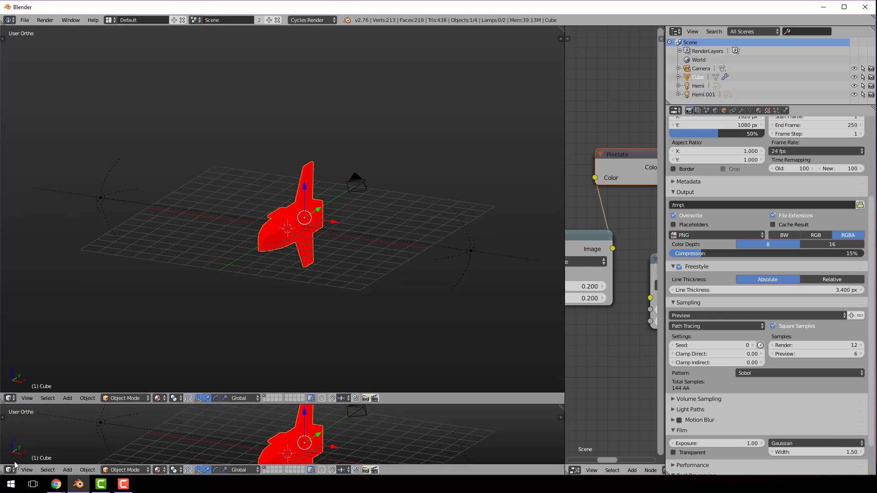
left_click(10, 470)
left_click(18, 448)
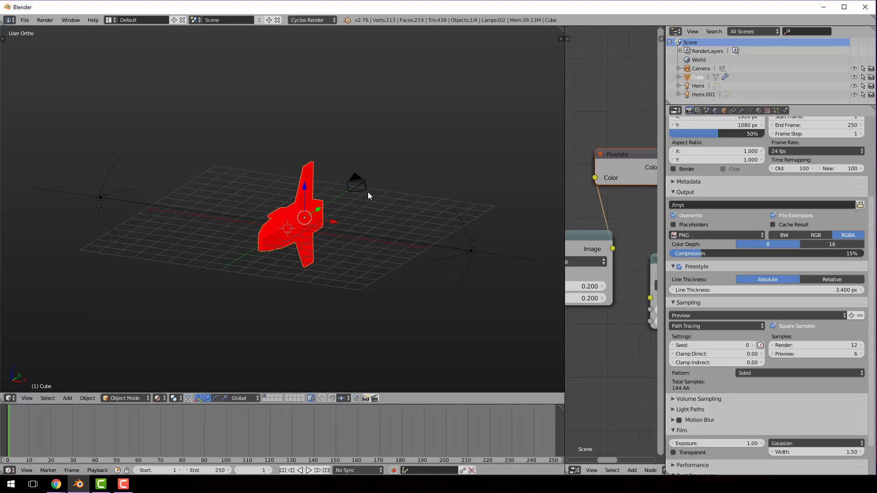
Insert a Rotation keyframe for the spaceship at frame 1 and move to frame 20
key("i")
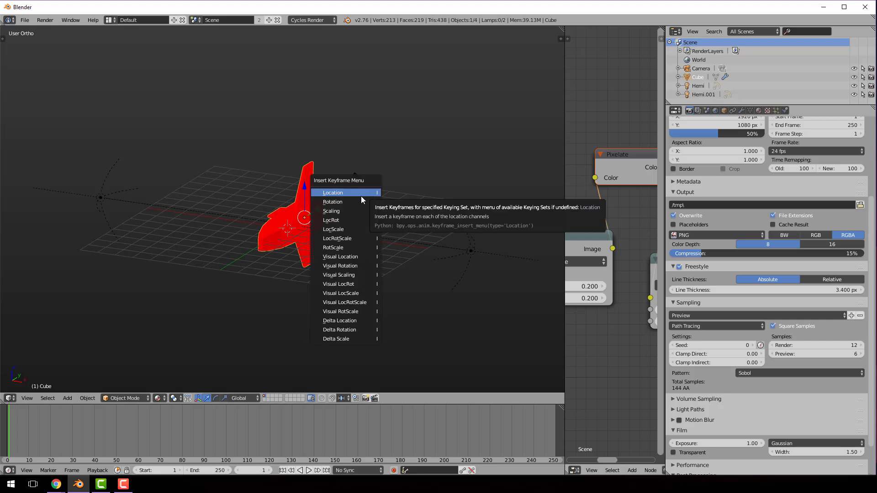
left_click(355, 201)
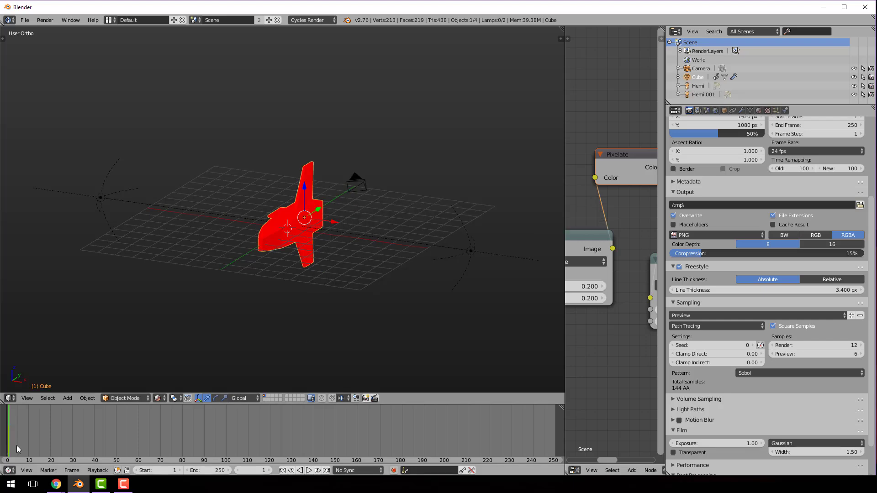
left_click(50, 443)
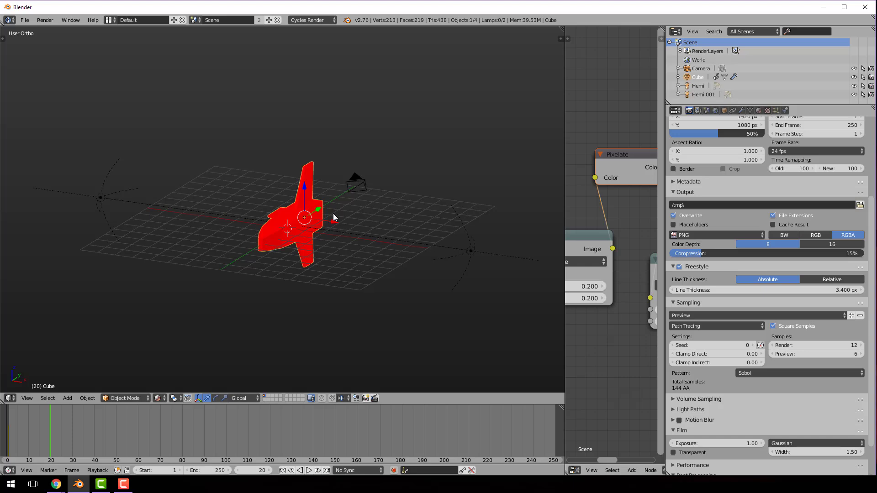
Try to rotate the spaceship 90° about the Z axis and undo that rotation
type("r90")
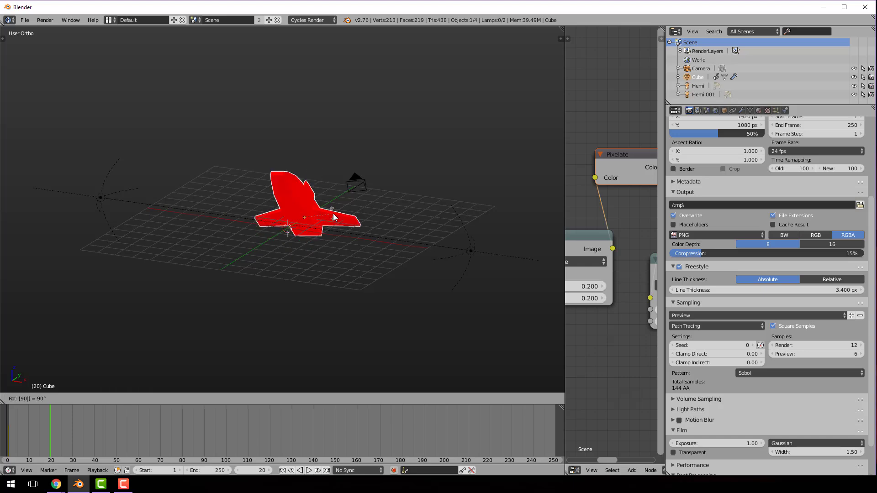
type("z")
key("Return")
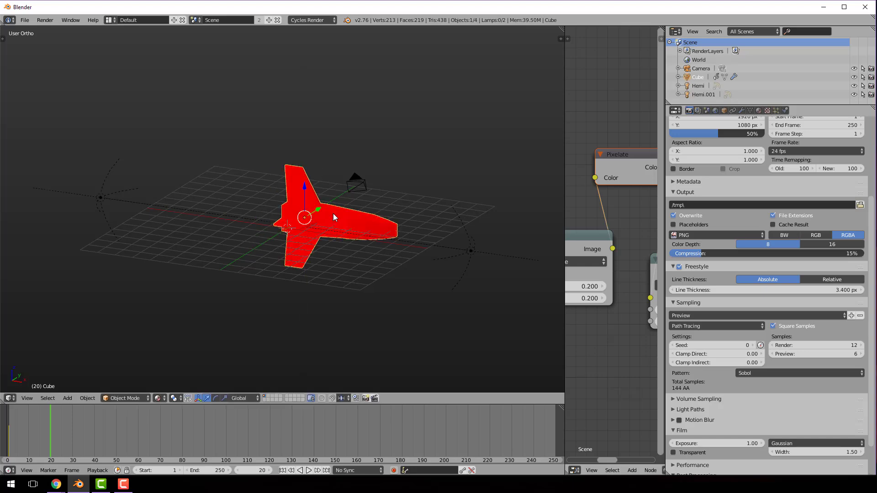
key("ctrl+z")
Rotate the spaceship 90° about the global Y axis at frame 20
type("ry")
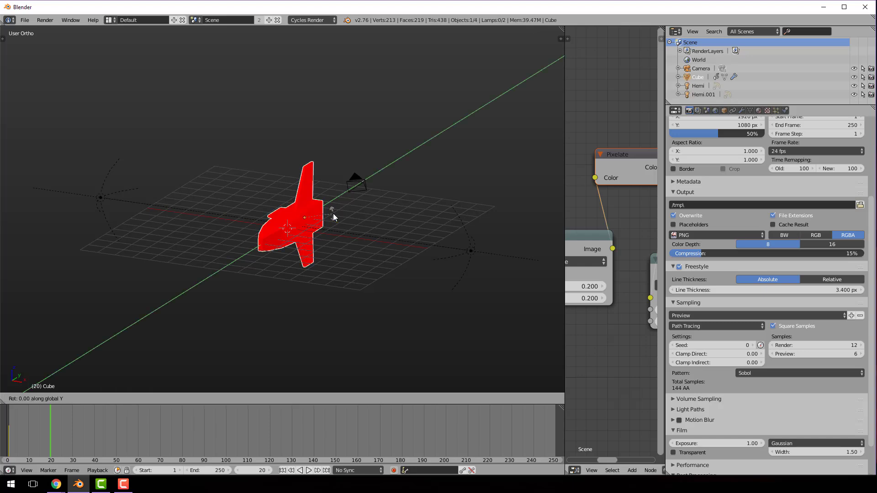
type("90")
key("Return")
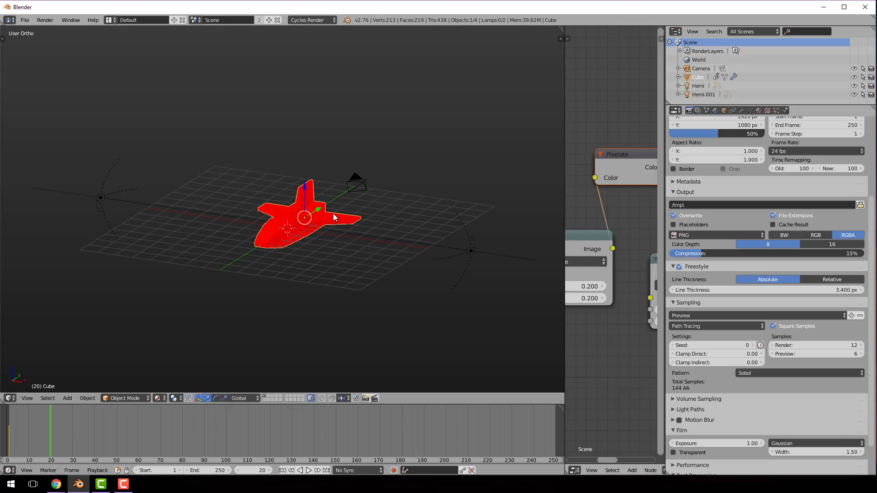
Insert a Rotation keyframe for the spaceship at frame 20 and move to frame 40
key("i")
left_click(306, 233)
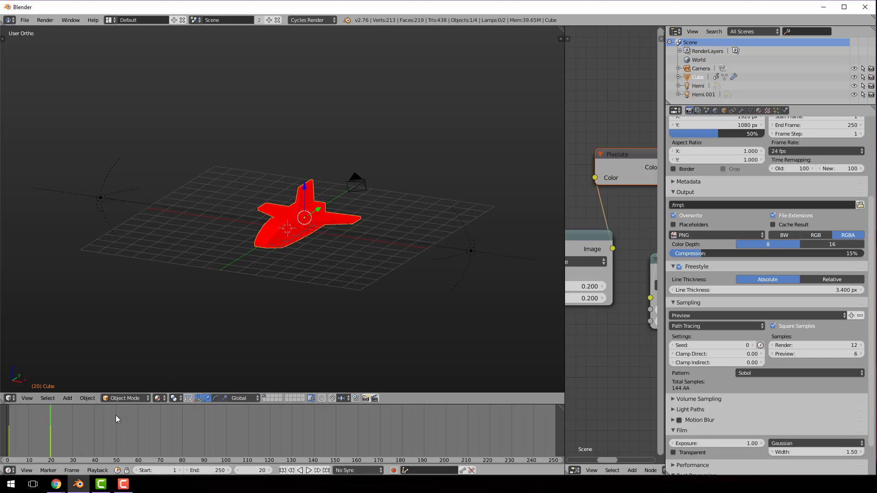
left_click(95, 435)
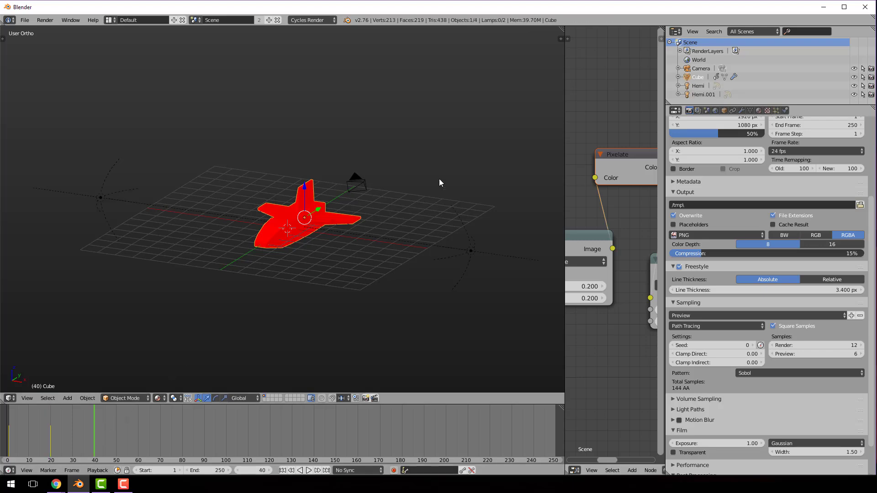
Rotate the spaceship another 90° about the global Y axis at frame 40 and insert a Rotation keyframe
type("ry90")
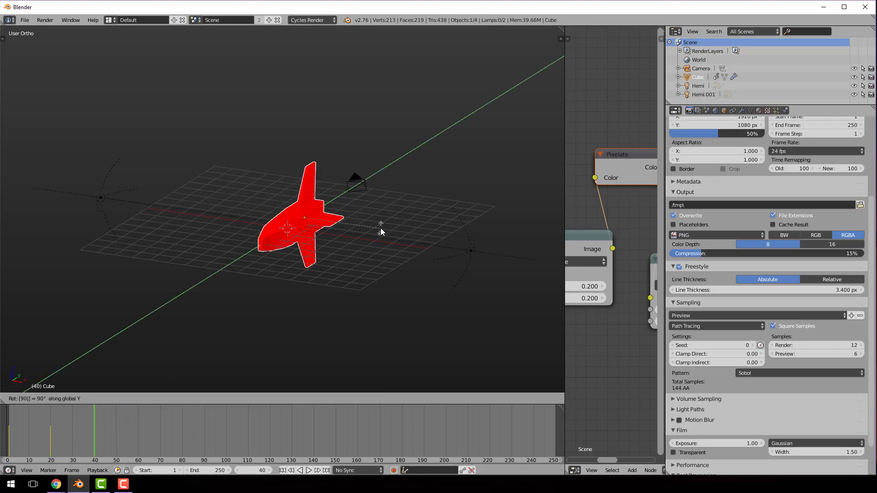
key("Return")
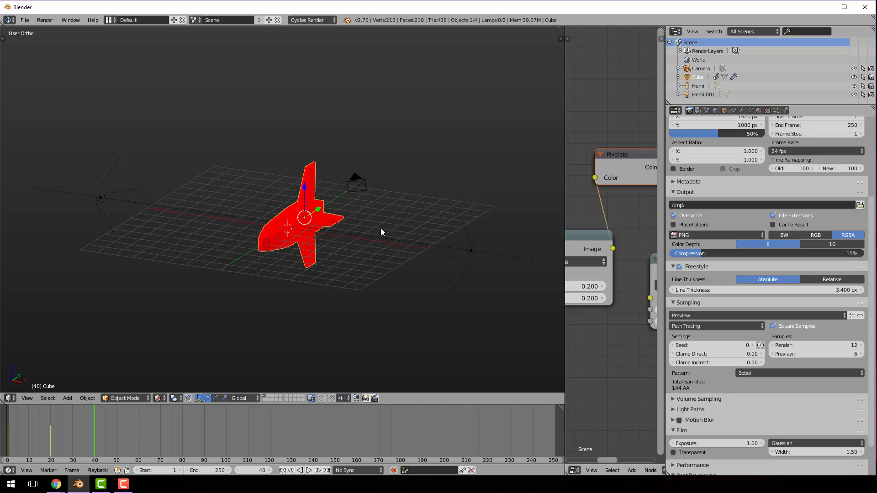
key("i")
left_click(342, 226)
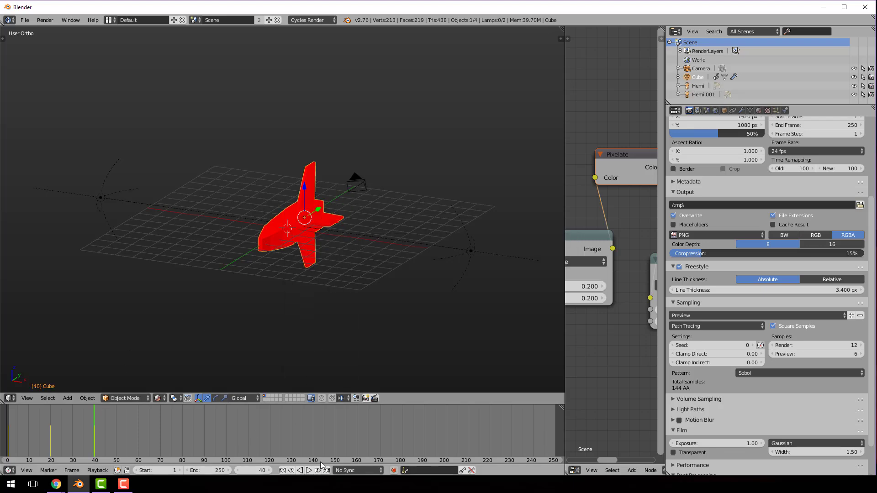
Set the animation's end frame to 40 and play it back in the 3D view
left_click(263, 470)
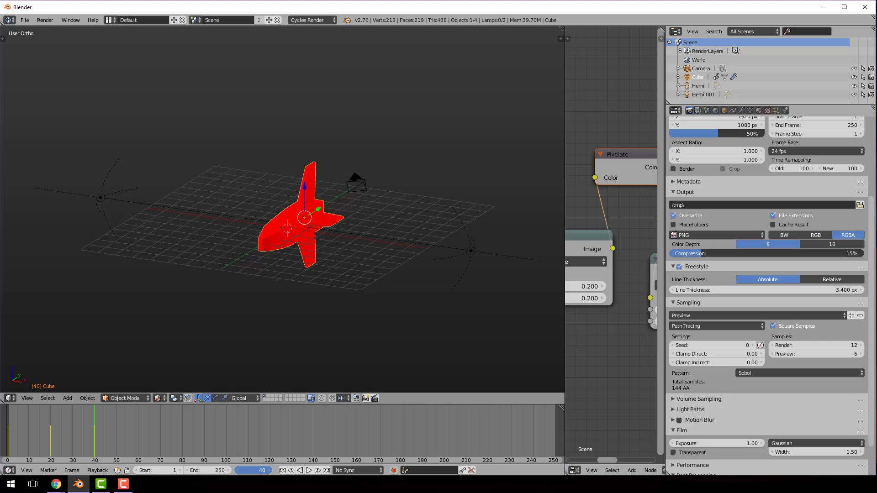
left_click(216, 471)
type("40")
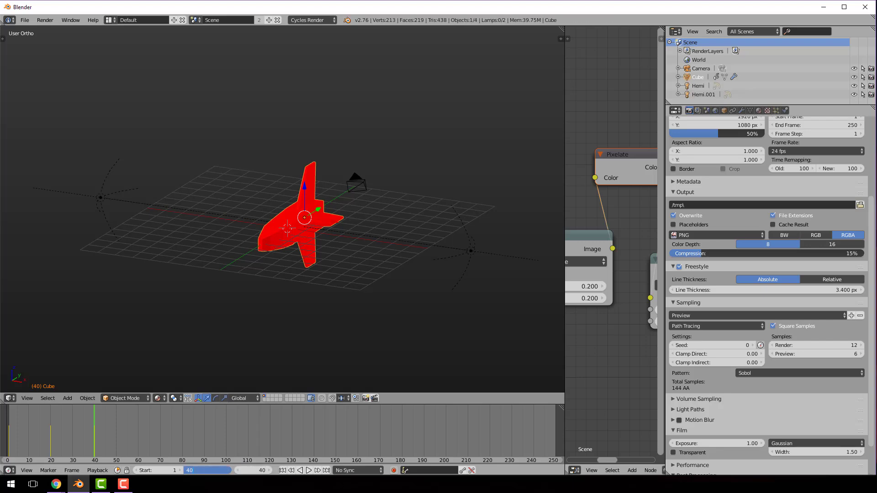
key("Return")
left_click(307, 470)
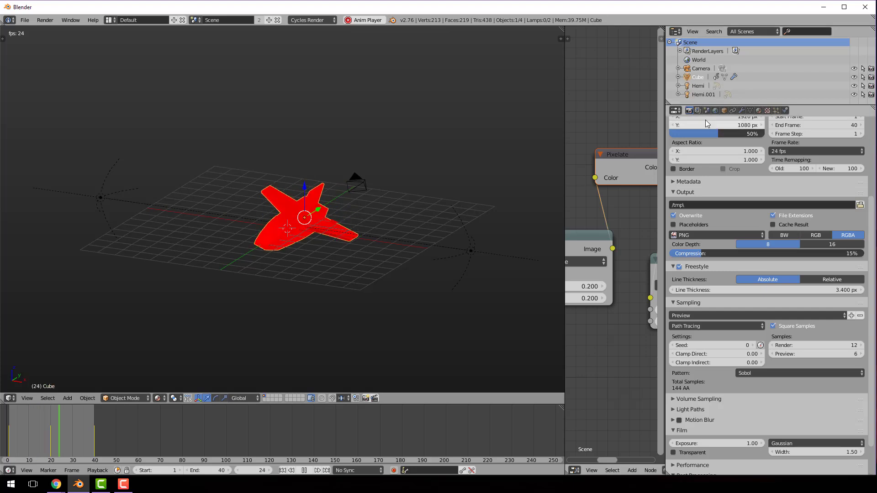
Set the render output file format to the H.264 movie format
scroll(738, 193, "up", 5)
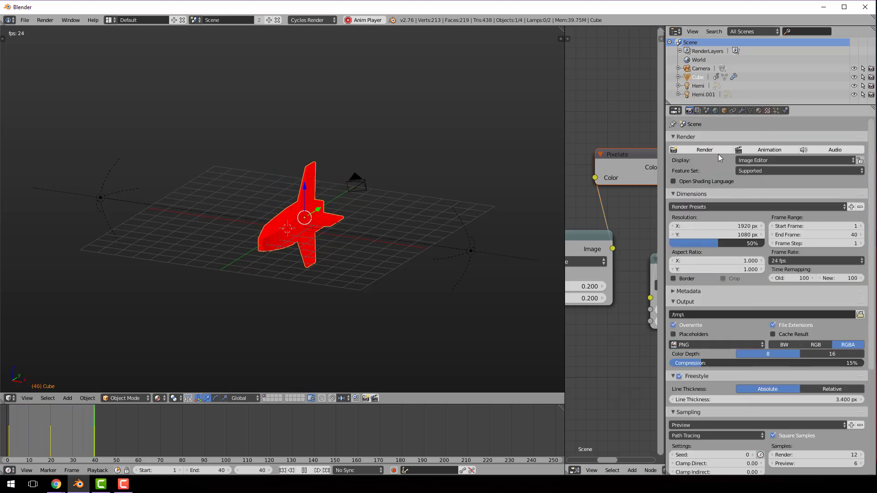
left_click(708, 344)
left_click(727, 287)
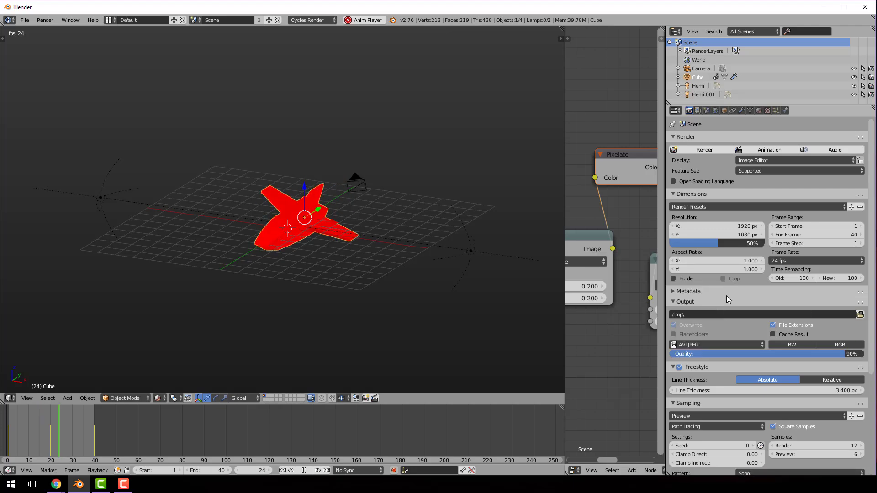
left_click(717, 346)
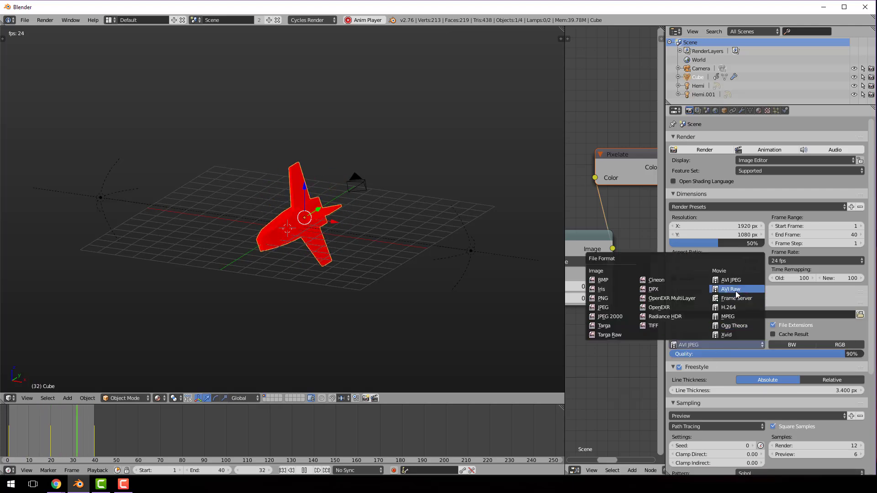
left_click(740, 308)
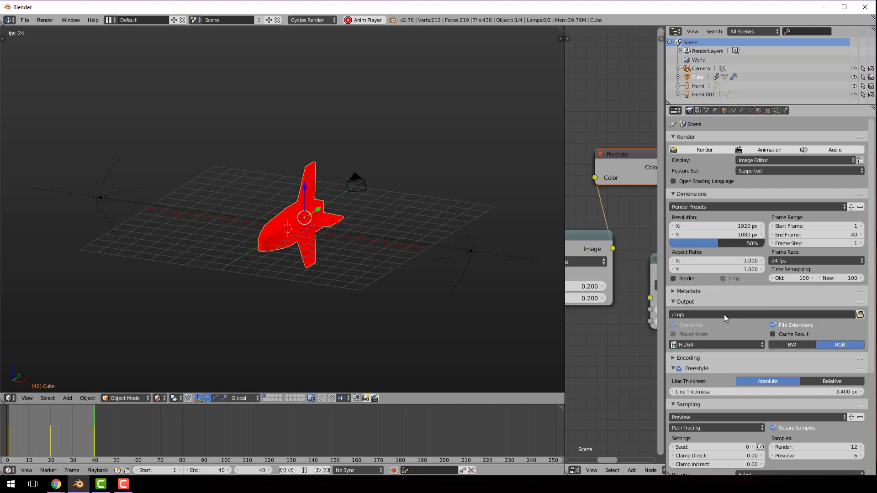
Set the output path to /tmp\rollanimation and render the animation
left_click(724, 315)
type("r")
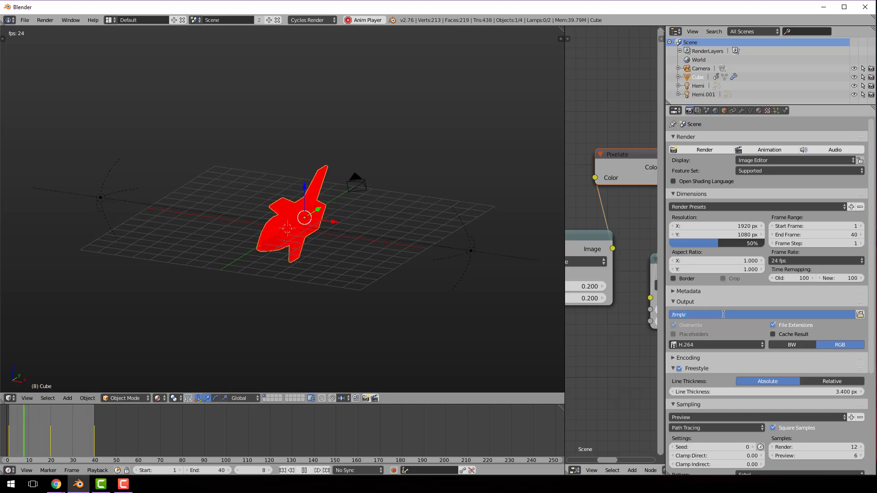
type("ollanimati")
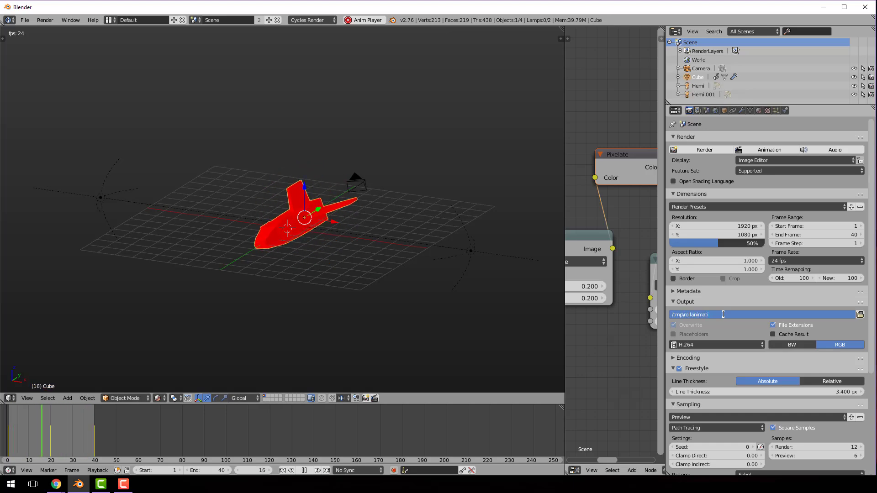
type("on")
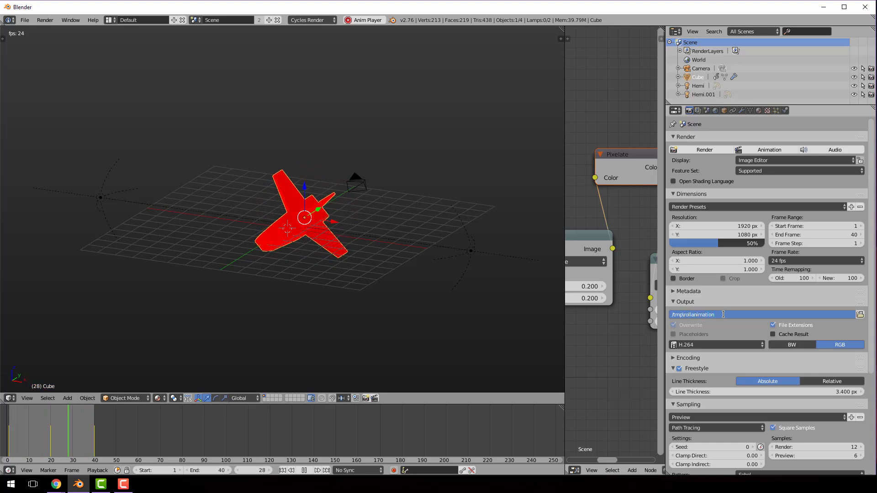
left_click(769, 150)
left_click(769, 151)
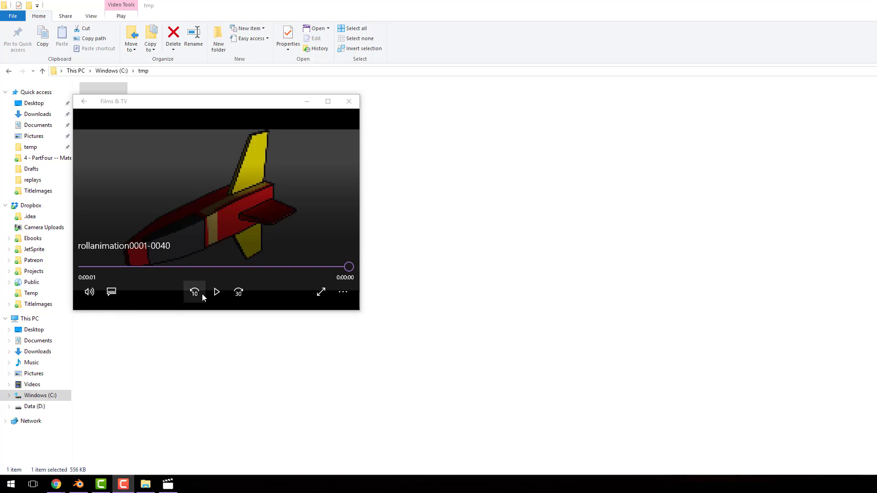
Replay the rendered rollanimation0001-0040 video several times in Films & TV and close the player
left_click(217, 292)
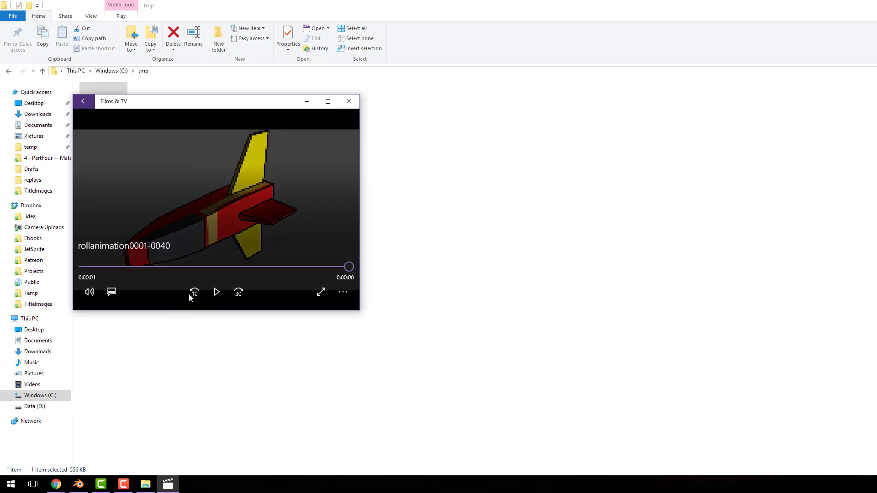
left_click(214, 292)
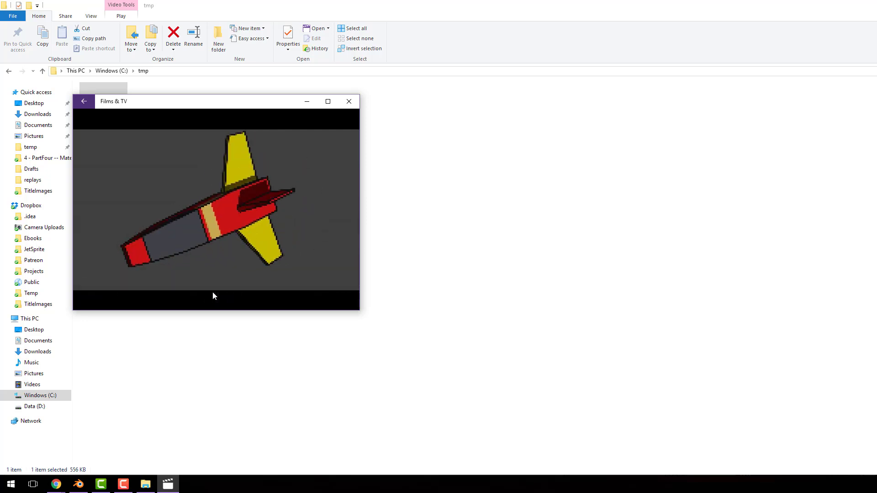
left_click(213, 293)
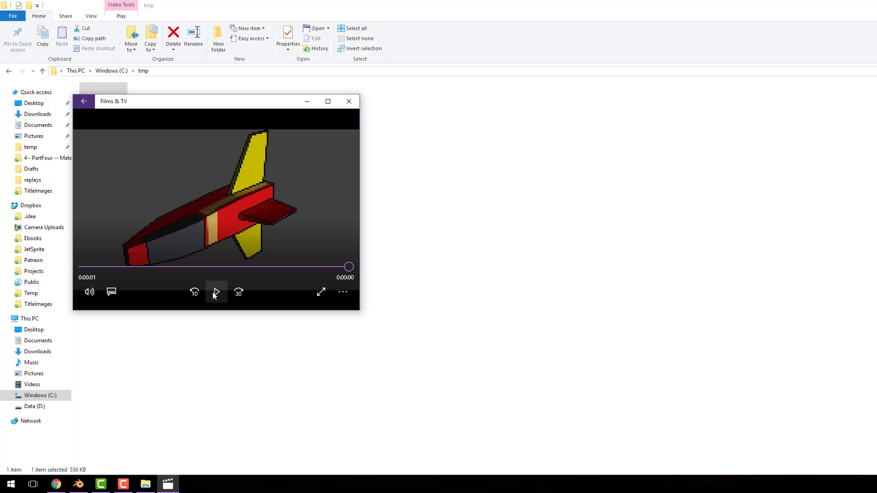
left_click(213, 294)
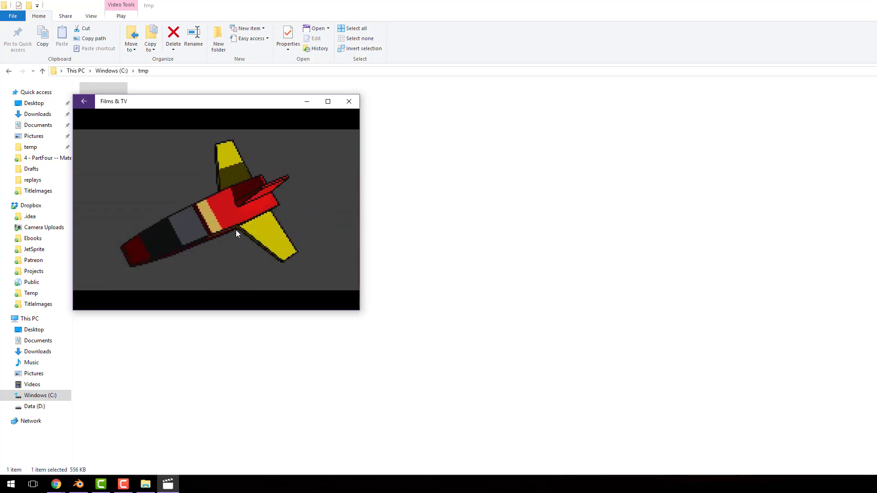
left_click(349, 101)
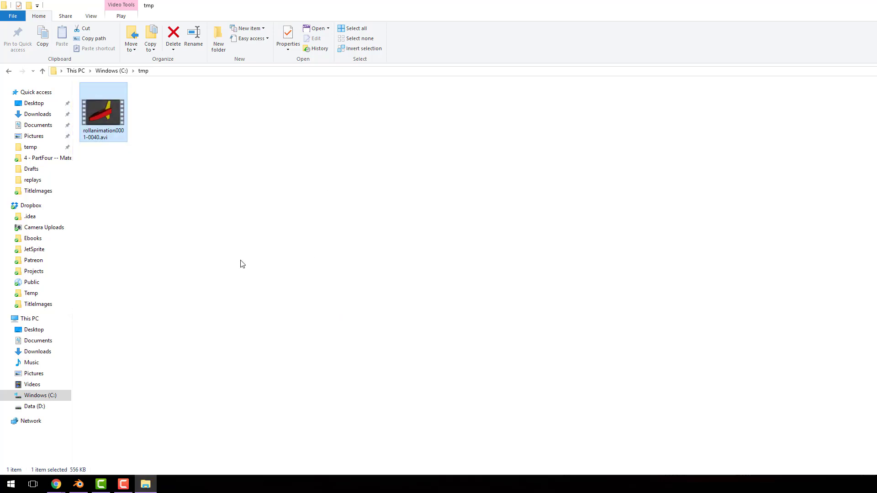
Switch back to Blender and widen the node editor until the whole compositing node chain fits
mouse_move(101, 484)
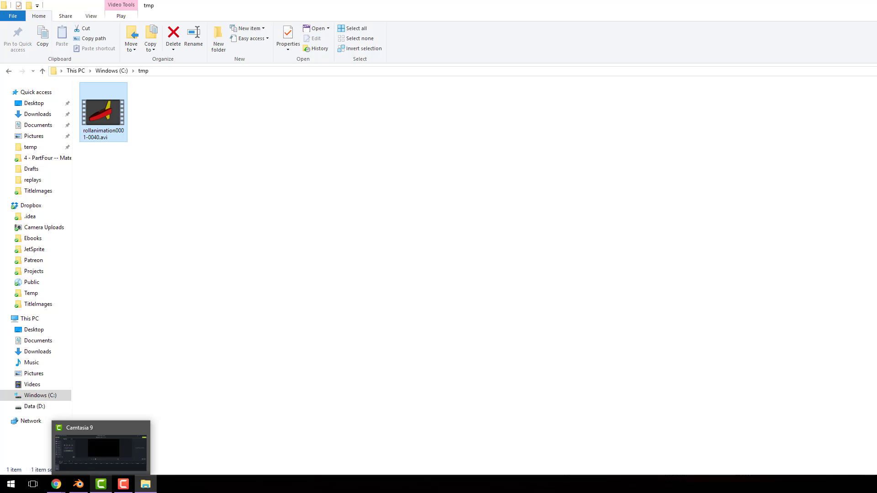
left_click(78, 485)
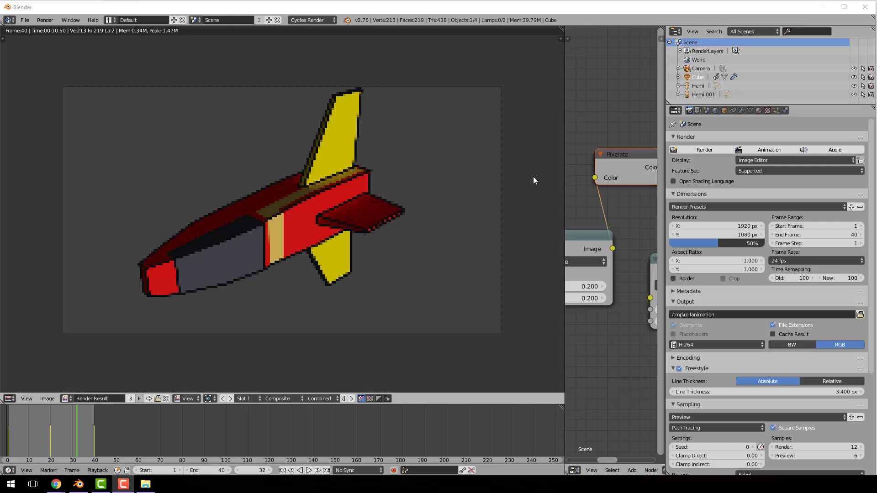
left_click_drag(566, 171, 647, 172)
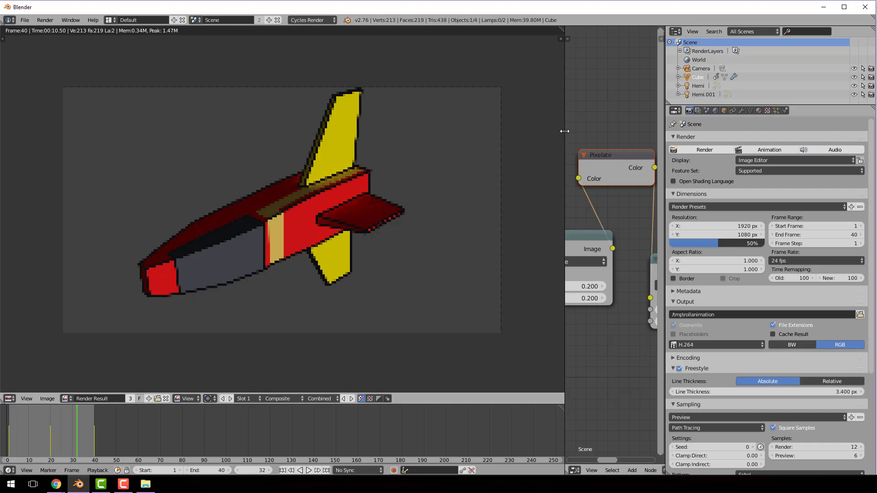
left_click_drag(564, 130, 163, 137)
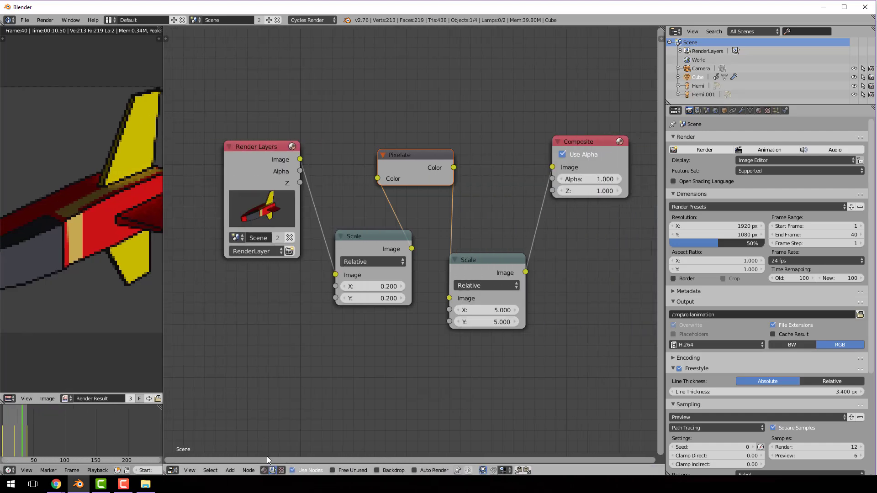
Show the spaceship's material nodes and move the Attribute node farther from the Toon BSDF node
left_click(264, 470)
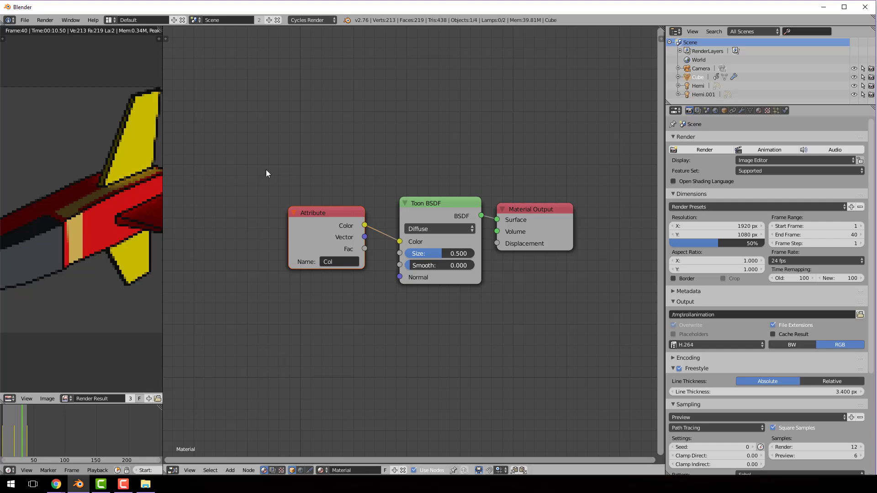
key("g")
left_click(242, 176)
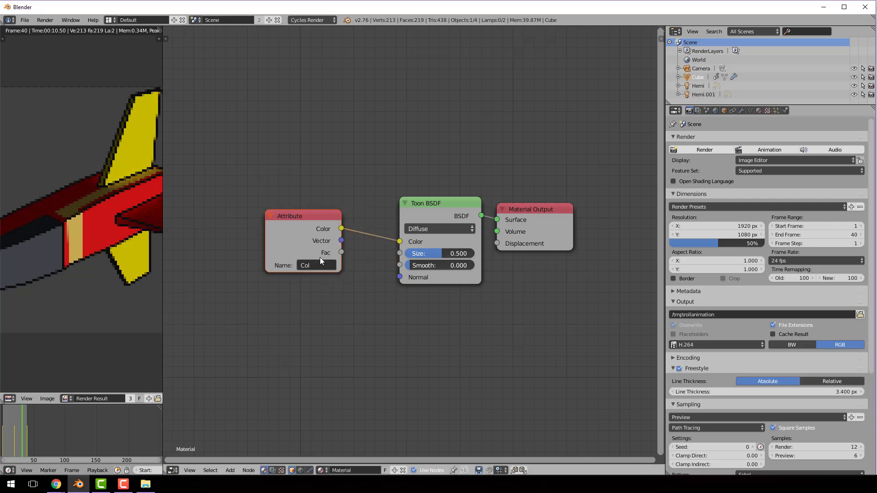
Review the spaceship's vertex color layer, its material surface settings and the node types available to add
left_click(750, 111)
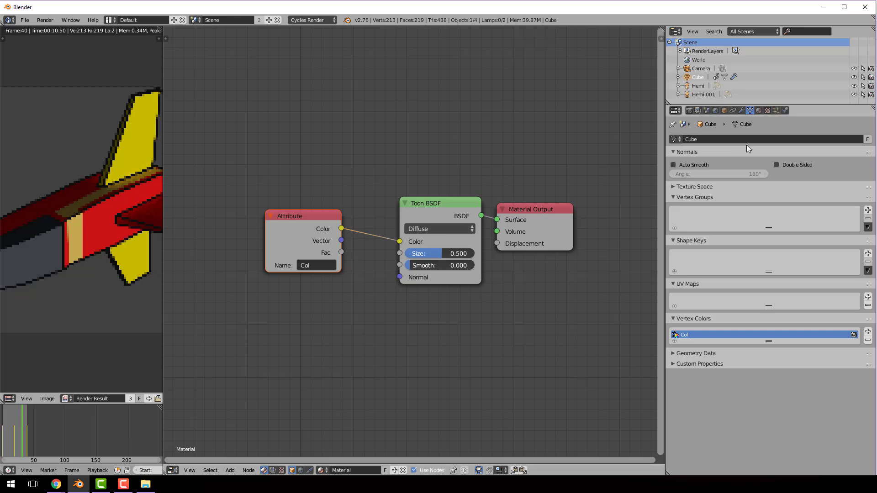
left_click(760, 111)
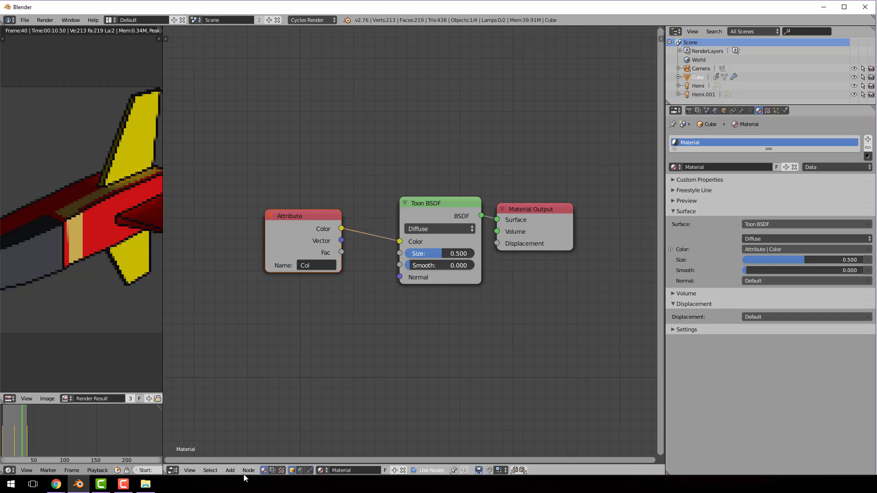
left_click(230, 471)
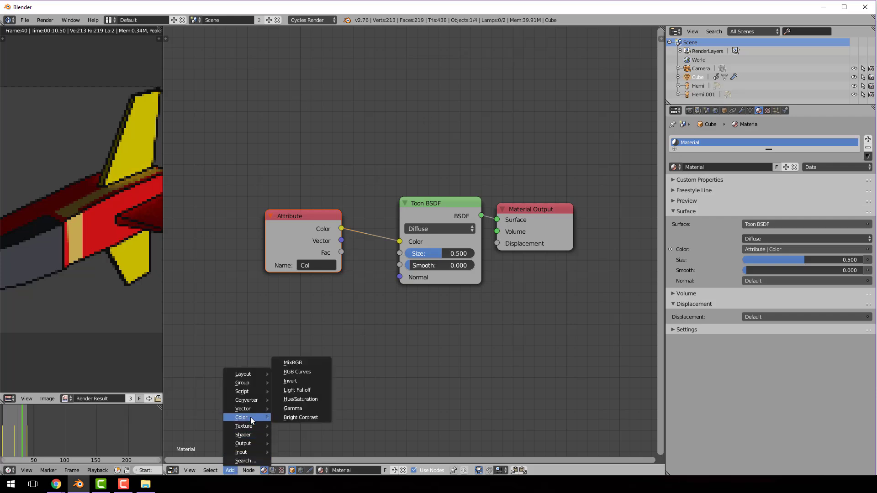
mouse_move(261, 389)
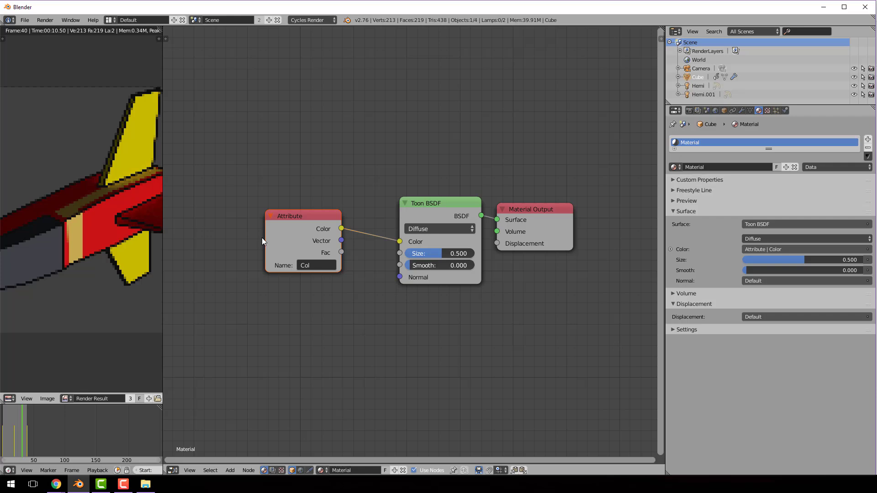
Return the node editor to the compositing nodes and open rollanimation0001-0040.avi from the tmp folder in File Explorer
left_click(273, 471)
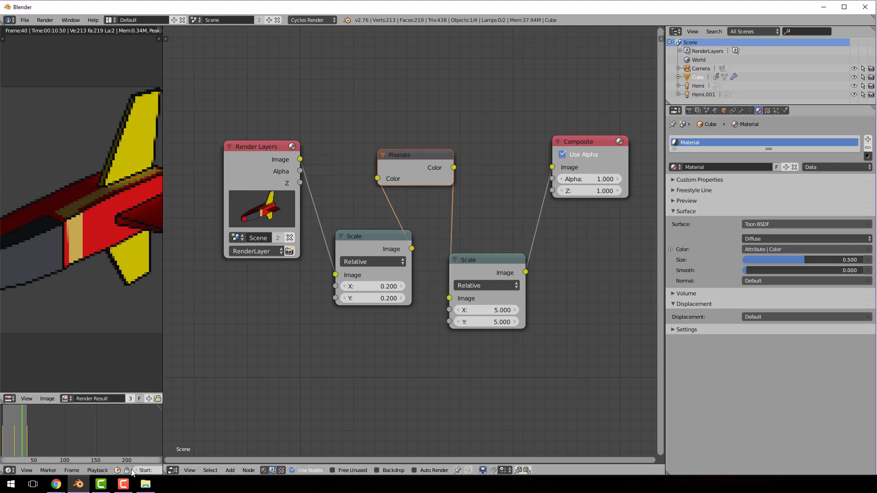
left_click(145, 486)
double_click(107, 102)
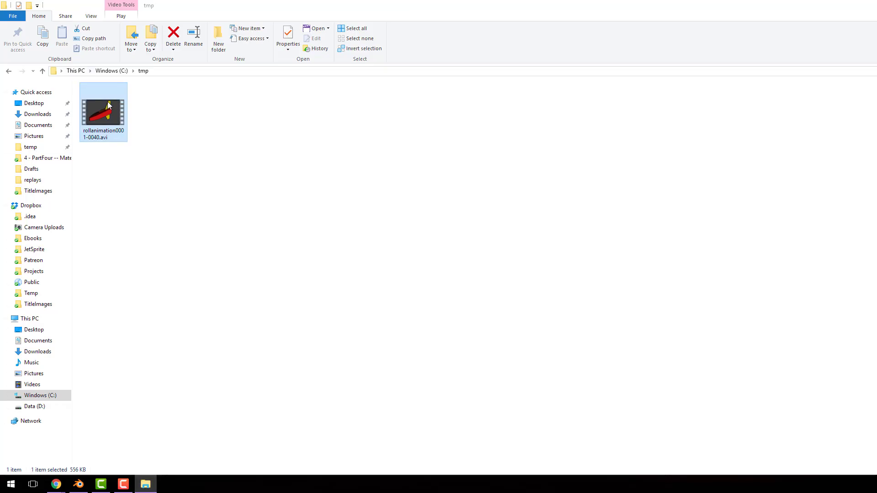